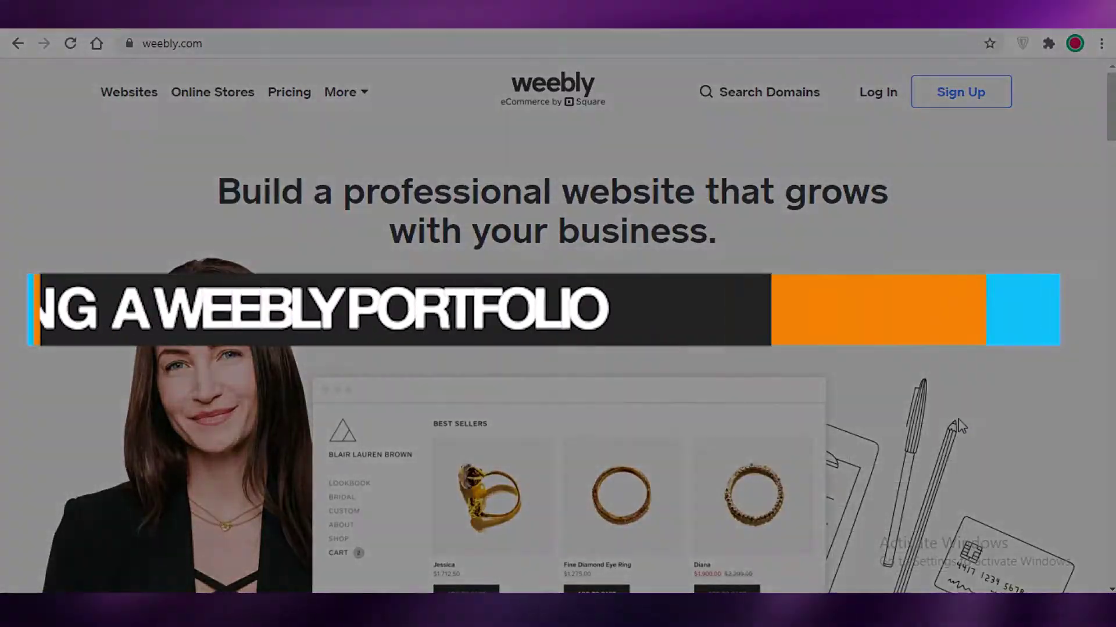
Look over the Weebly home page and start creating a website.
scroll(956, 426, "down", 5)
scroll(959, 427, "down", 6)
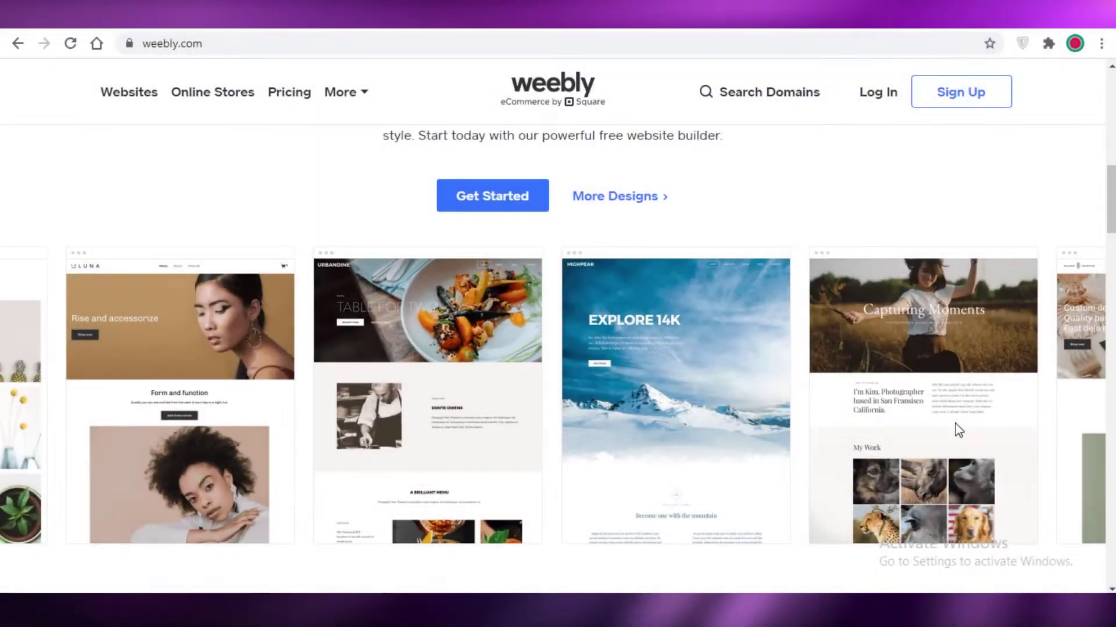
scroll(836, 447, "up", 11)
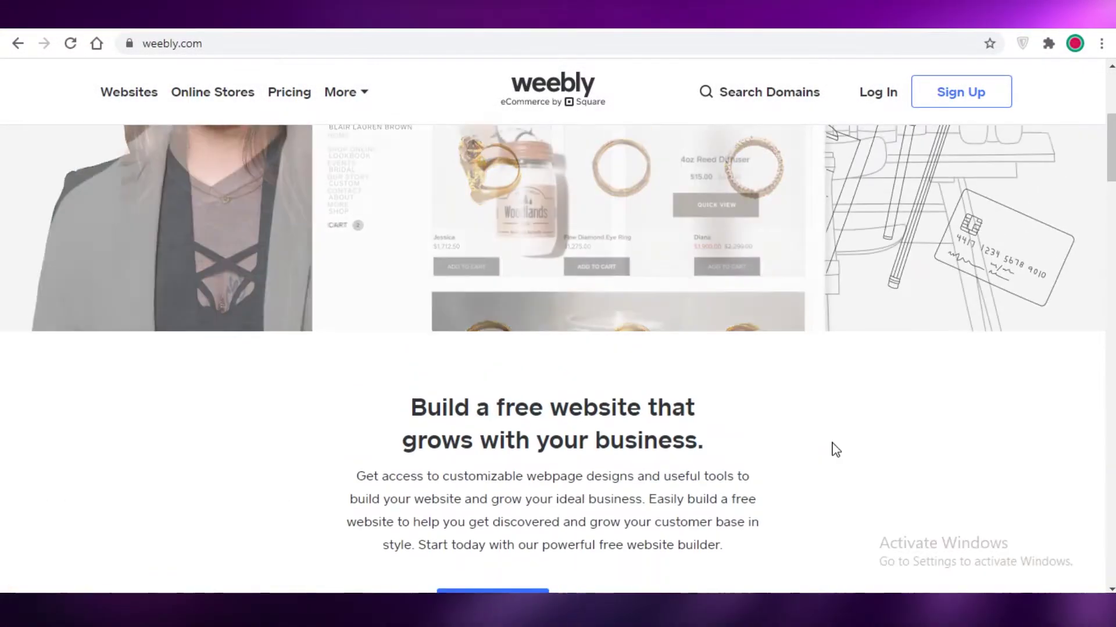
scroll(798, 438, "down", 3)
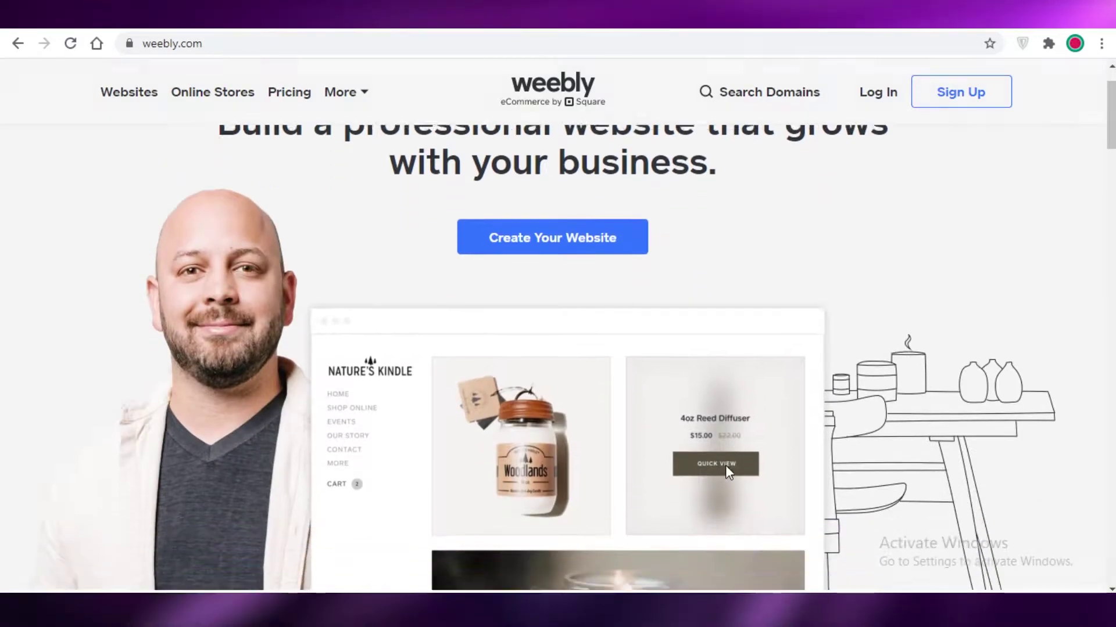
scroll(705, 325, "up", 3)
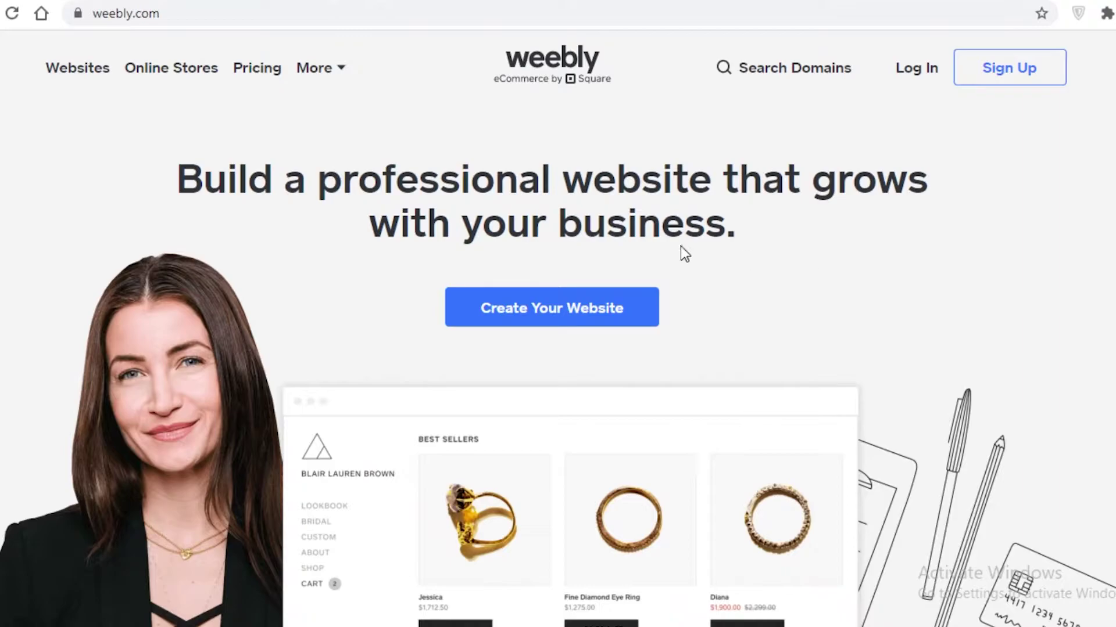
left_click(577, 319)
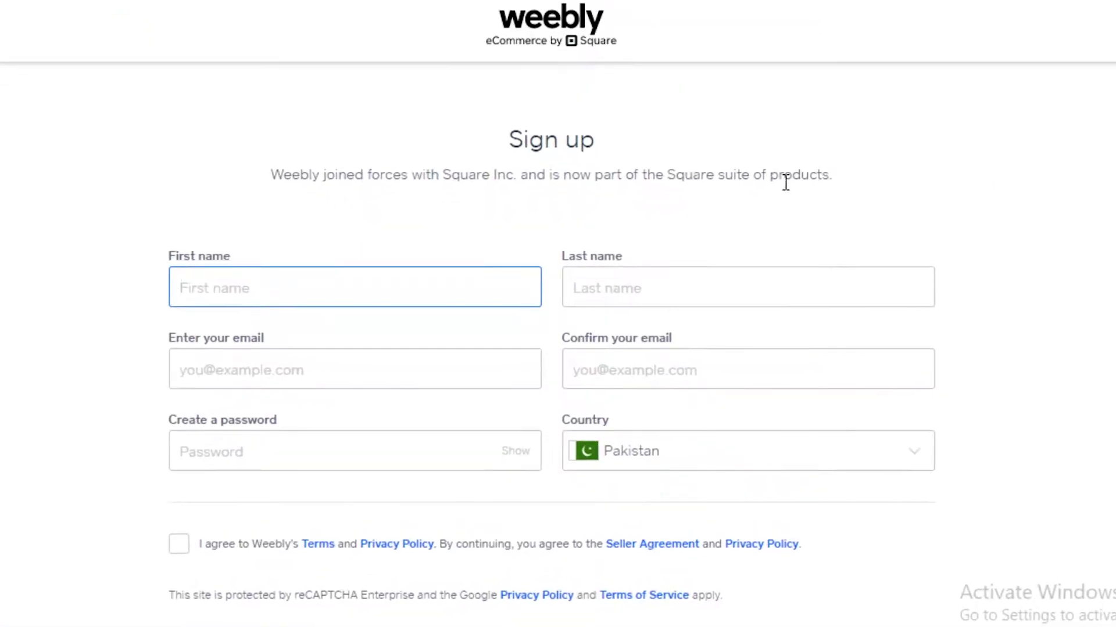
Review the sign-up form, switch to signing in with an existing Square account, and log in with the prefilled credentials.
scroll(529, 228, "down", 3)
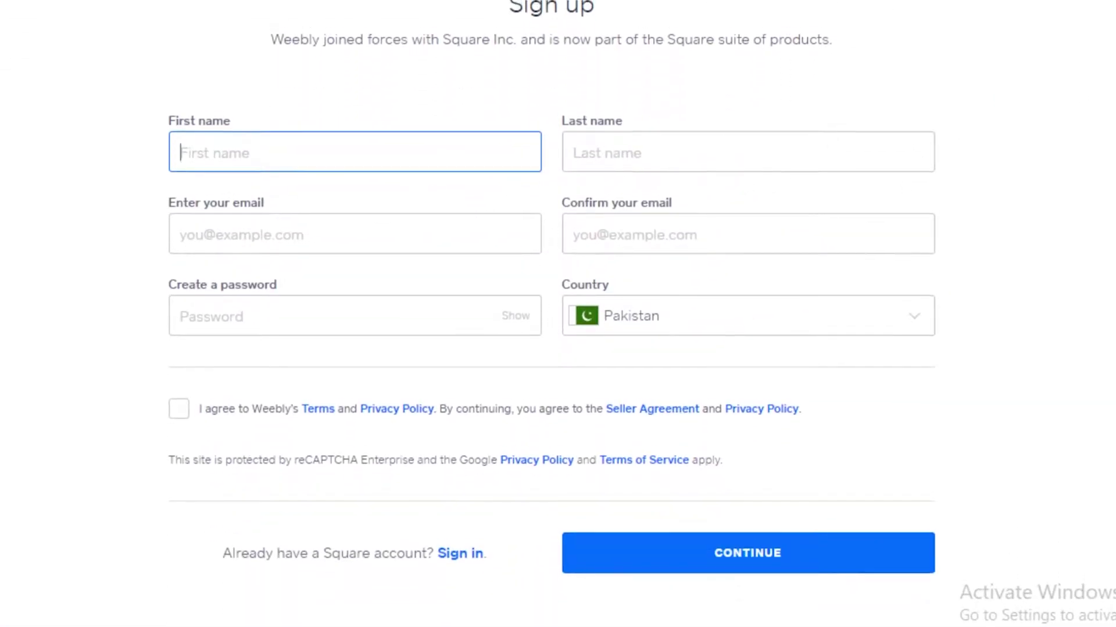
scroll(521, 249, "up", 2)
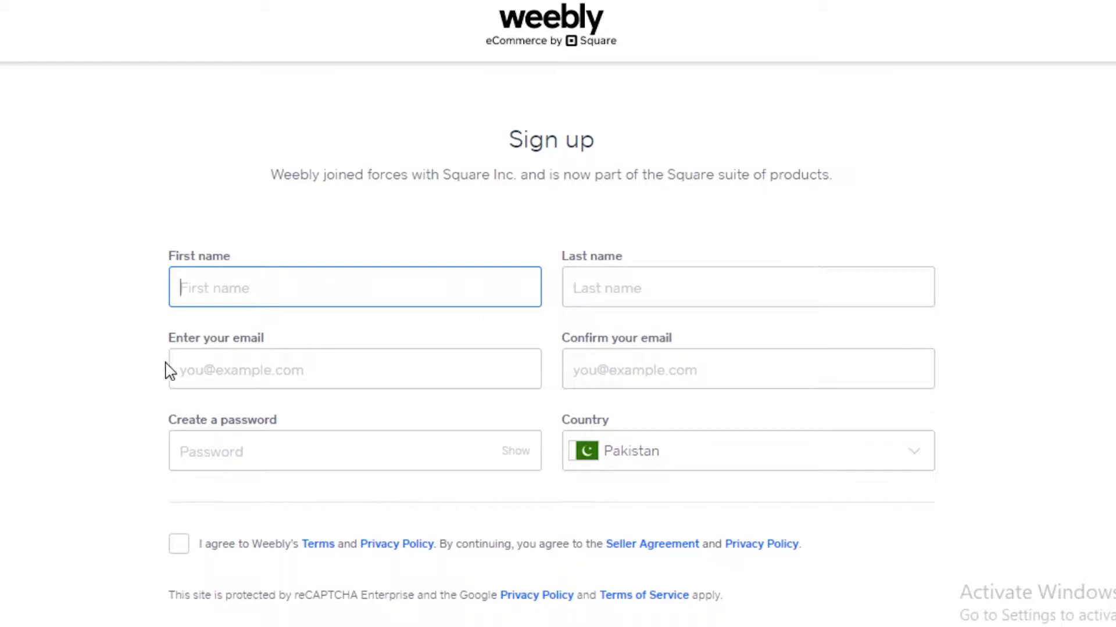
scroll(317, 355, "down", 3)
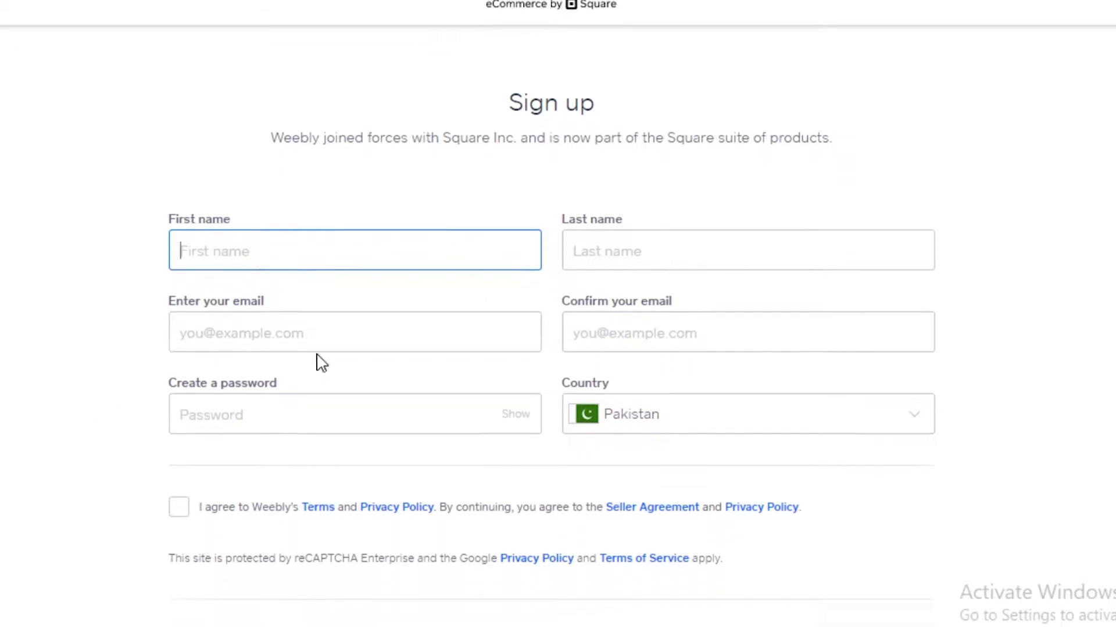
scroll(232, 149, "up", 3)
scroll(350, 223, "down", 2)
scroll(350, 222, "down", 1)
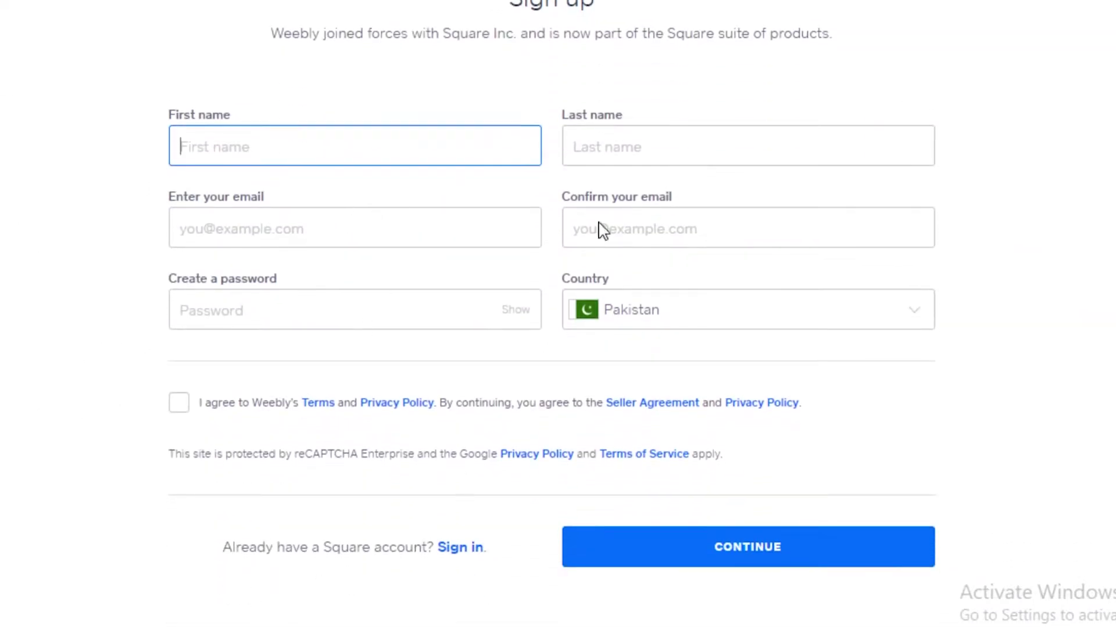
scroll(598, 229, "up", 2)
scroll(219, 331, "down", 2)
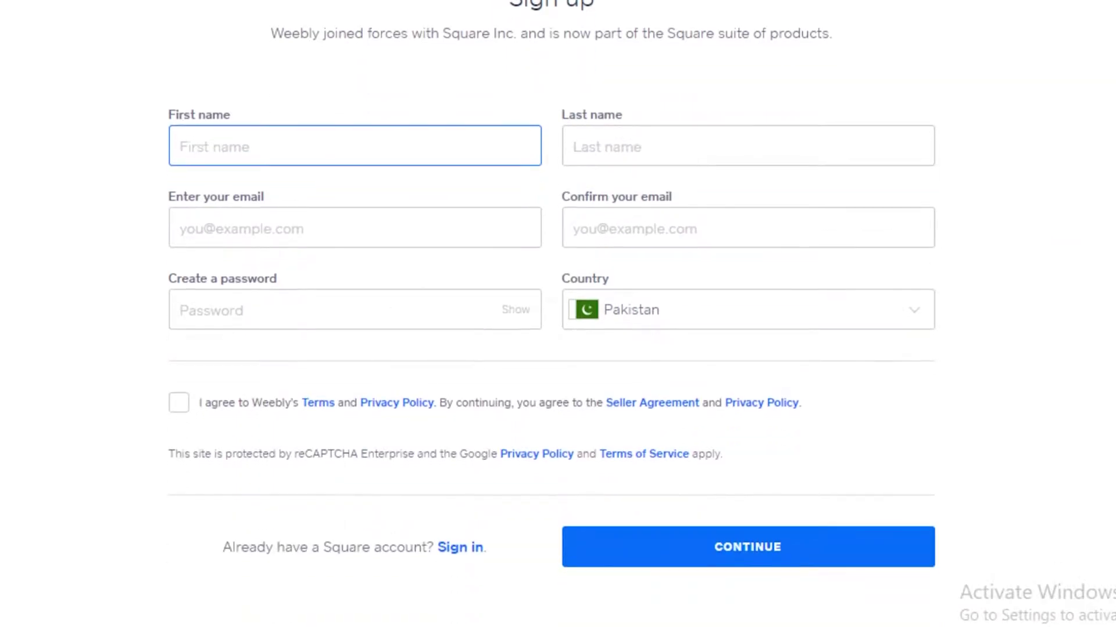
left_click(465, 546)
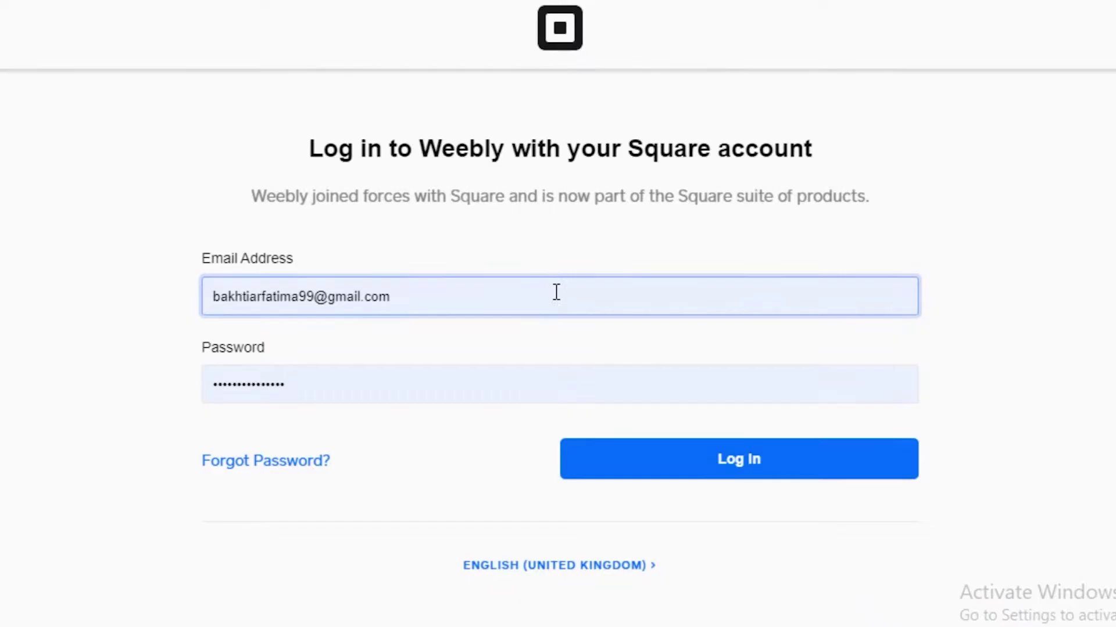
left_click(713, 465)
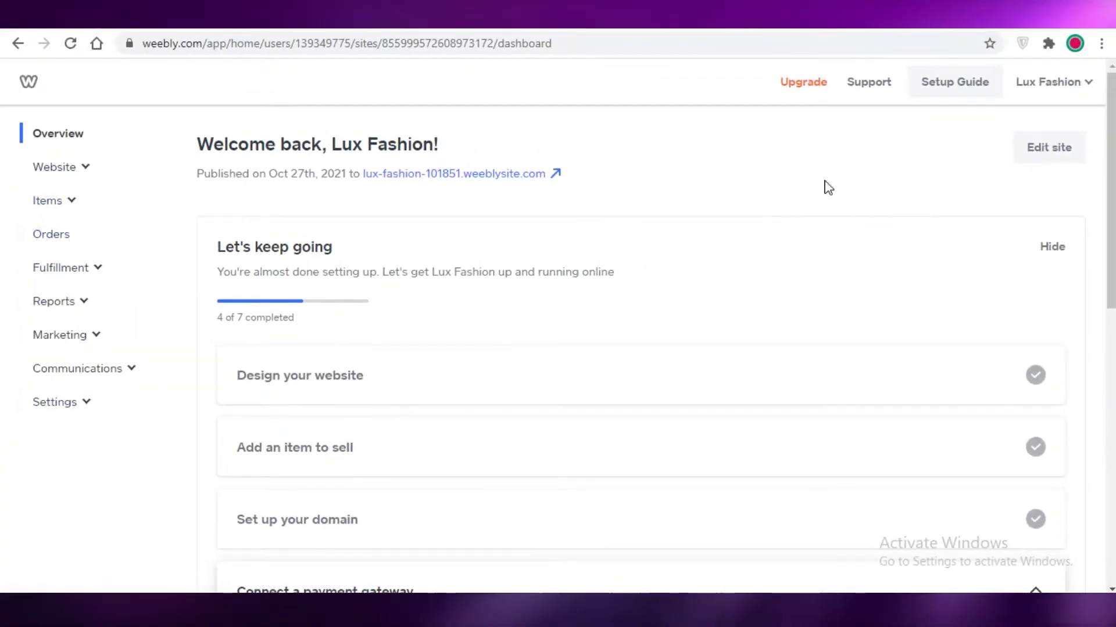
Add a new site from the Lux Fashion dashboard and choose the "I just need a website" type.
scroll(424, 321, "down", 2)
scroll(618, 311, "down", 8)
scroll(992, 70, "up", 7)
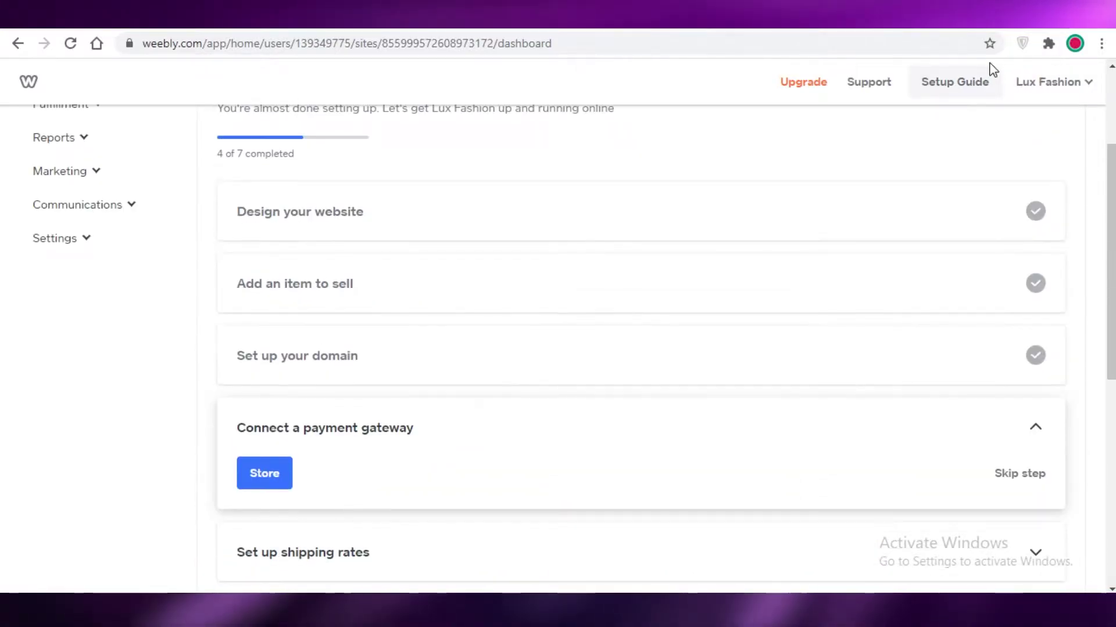
left_click(1026, 83)
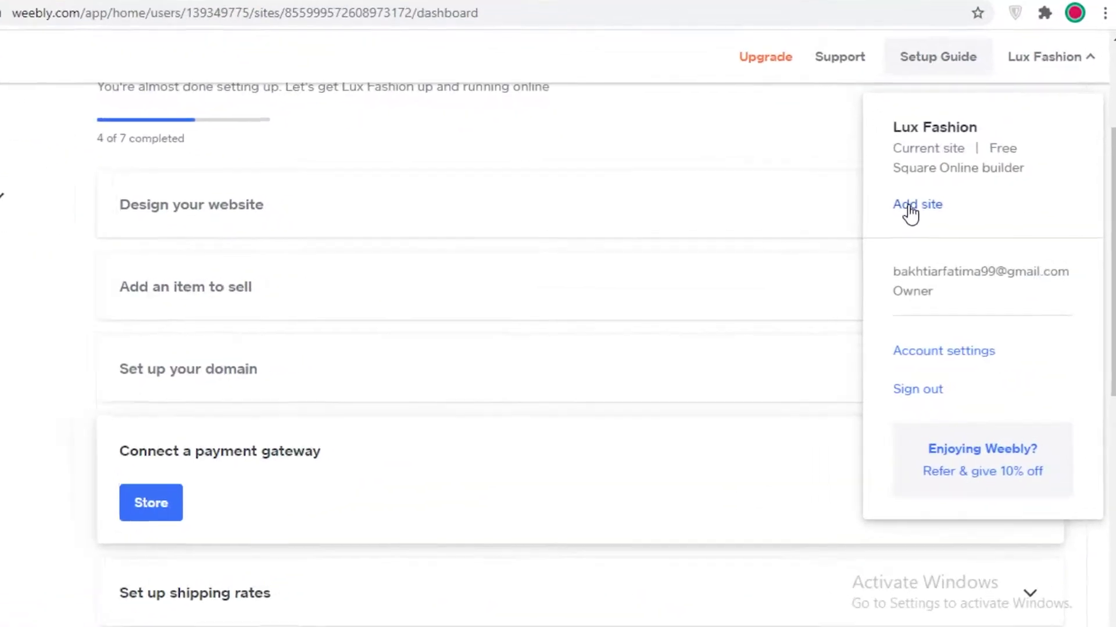
left_click(887, 197)
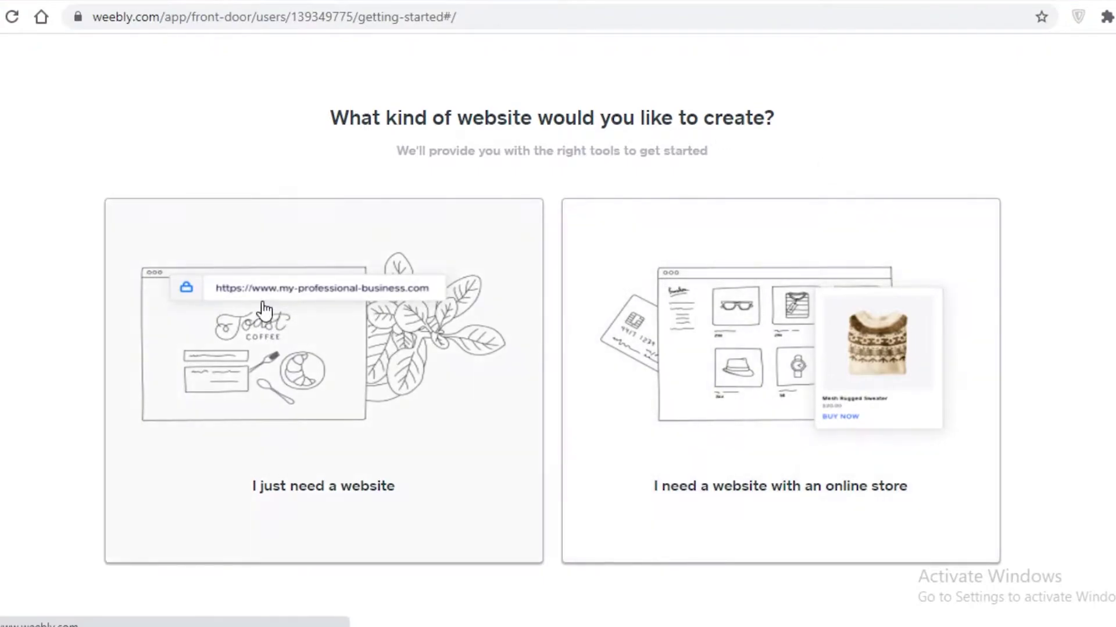
left_click(333, 315)
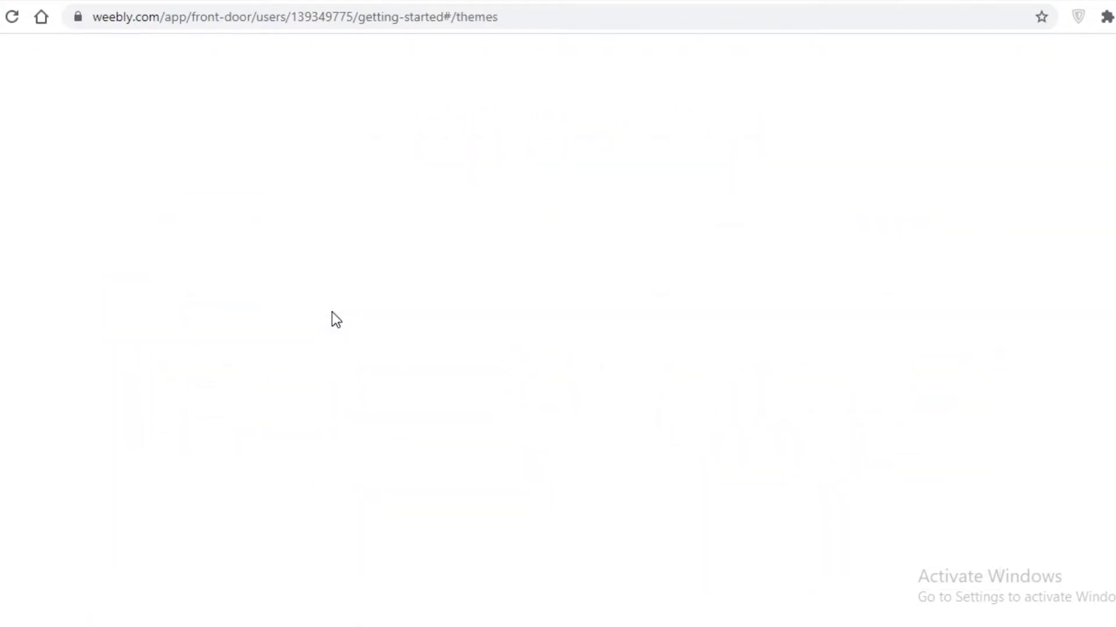
Browse the available themes in the Business category.
scroll(332, 312, "down", 3)
scroll(544, 247, "up", 3)
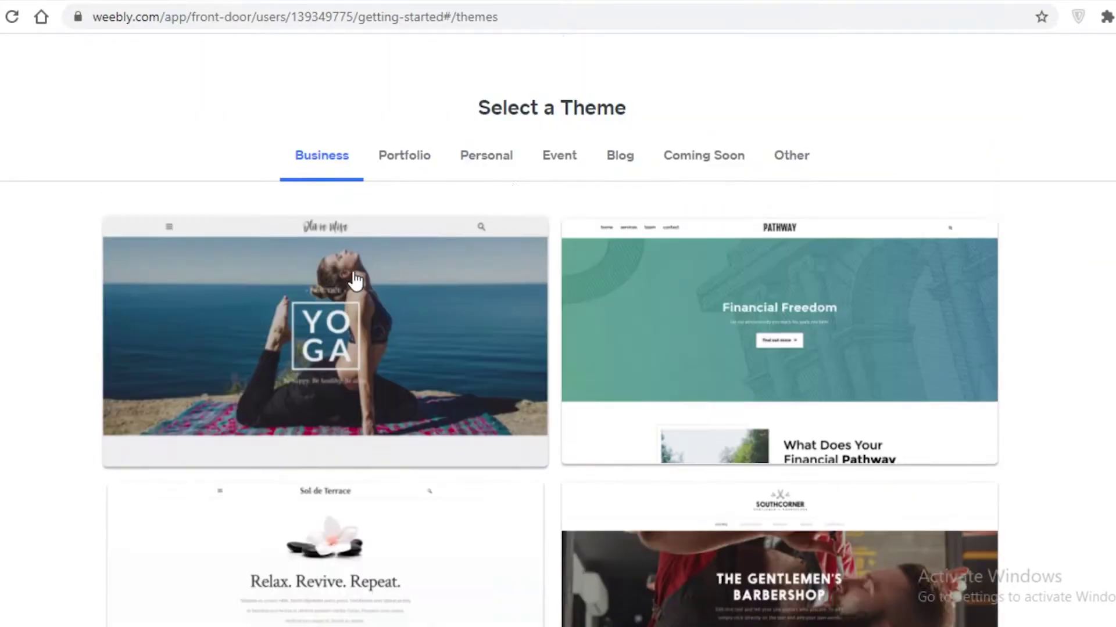
scroll(816, 191, "down", 15)
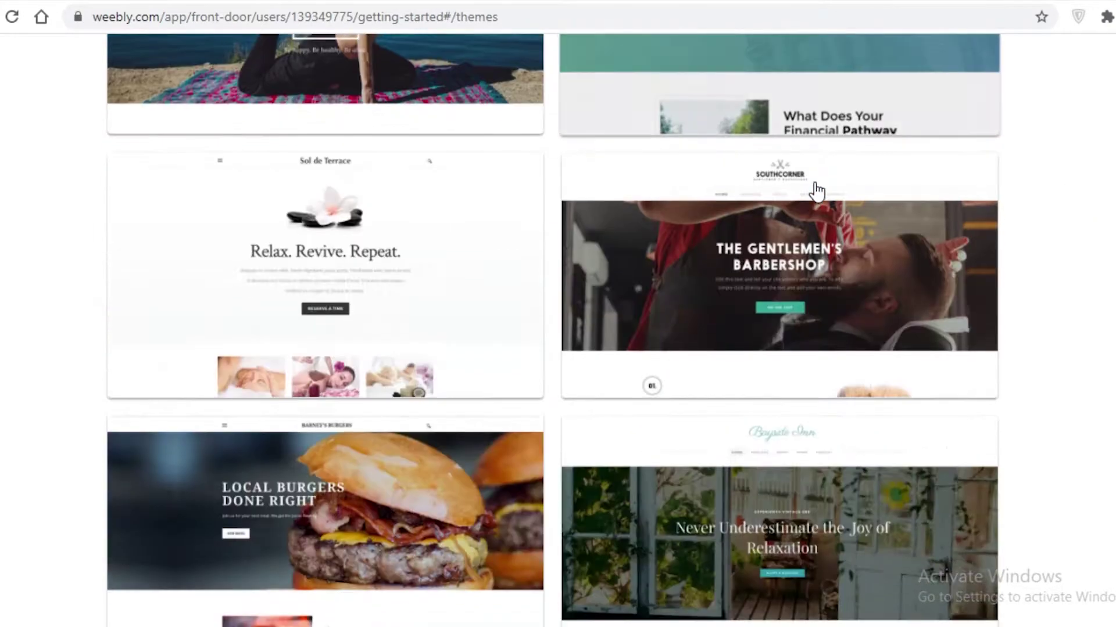
scroll(71, 365, "up", 15)
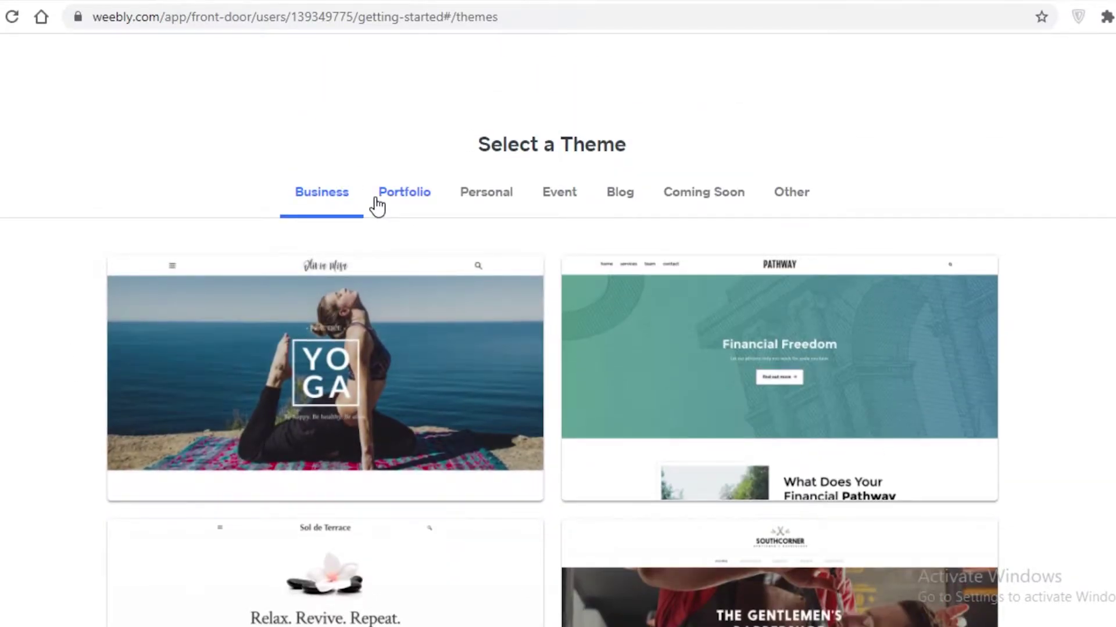
Show the Portfolio themes and look through all the designs in that category.
left_click(378, 205)
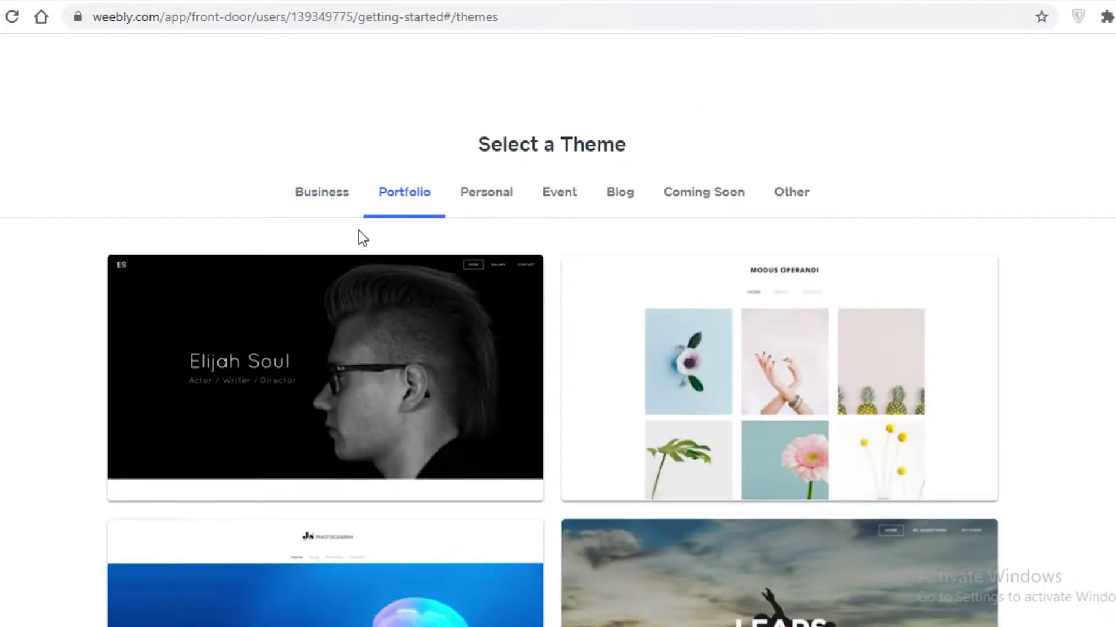
scroll(358, 230, "down", 5)
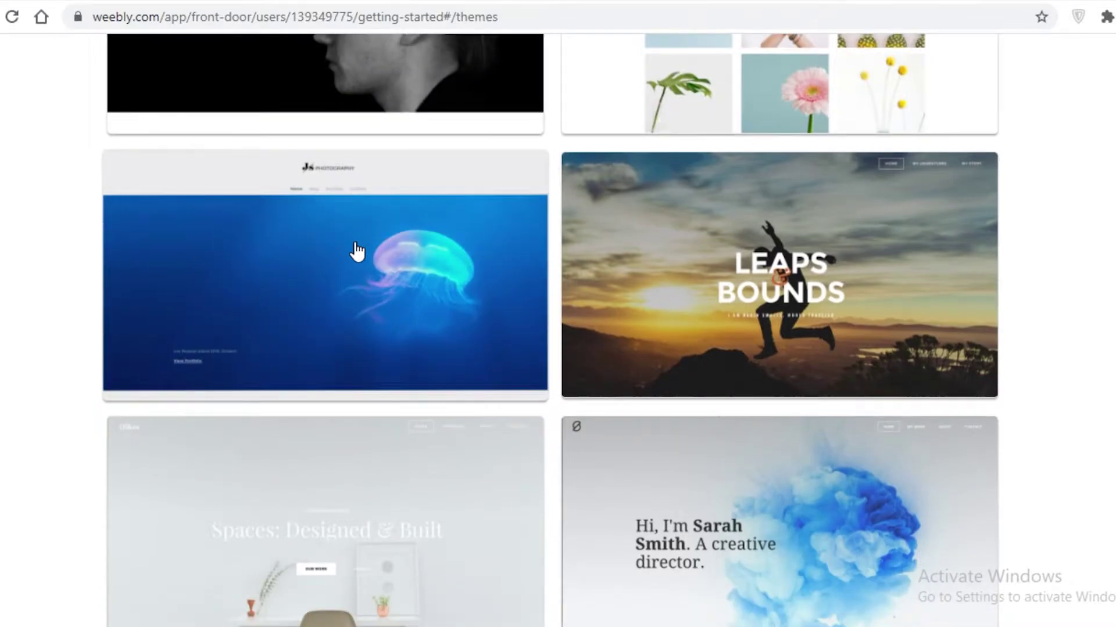
scroll(957, 294, "down", 5)
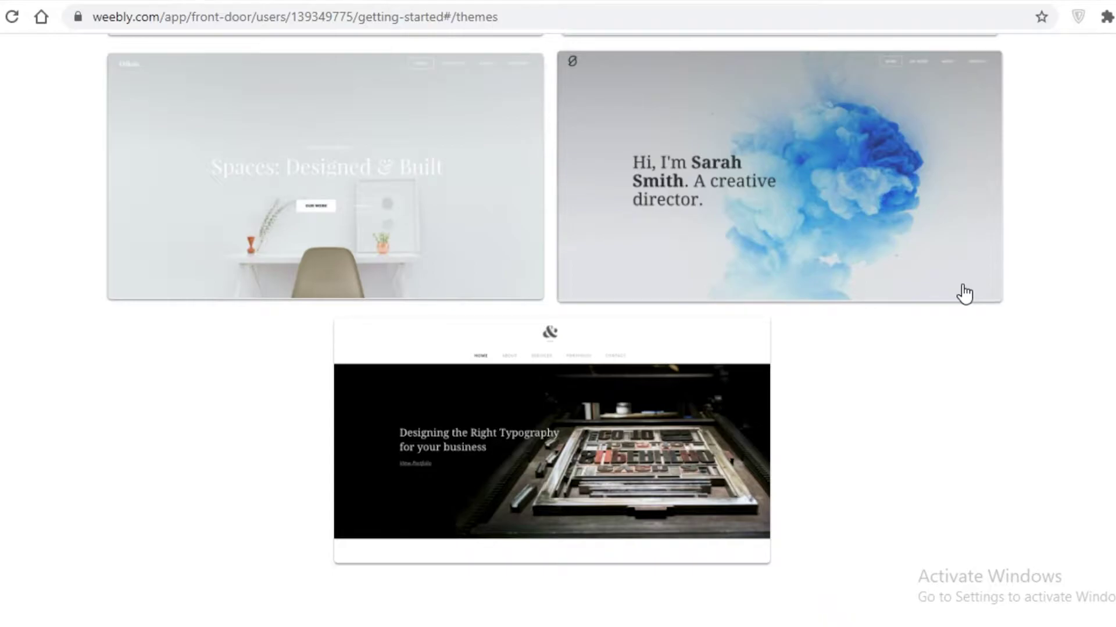
scroll(1063, 419, "up", 10)
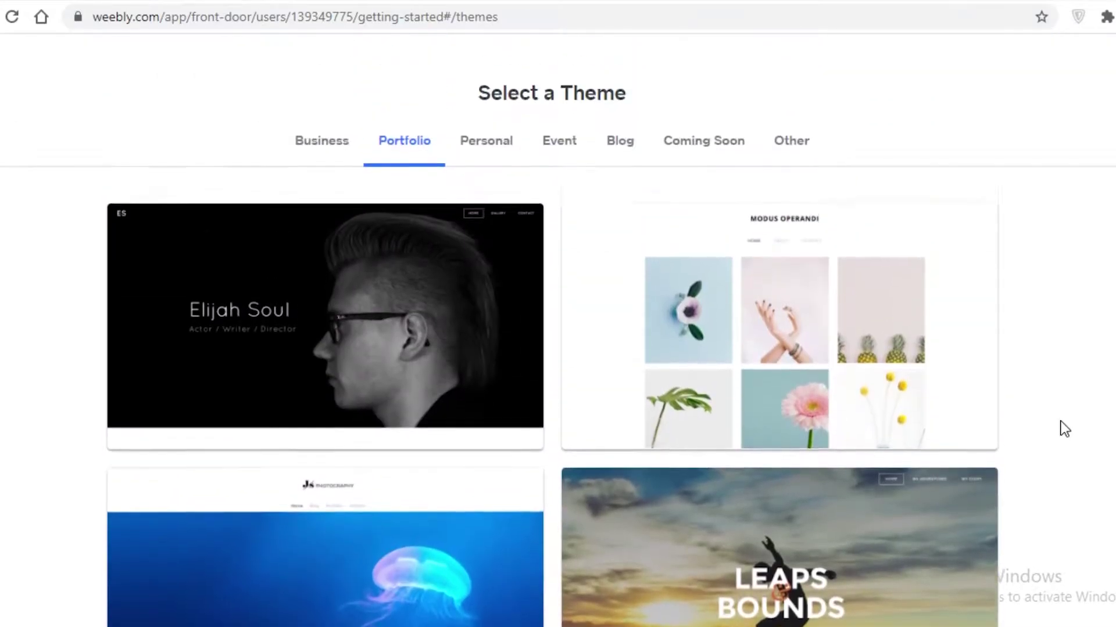
scroll(814, 302, "down", 9)
scroll(350, 419, "up", 6)
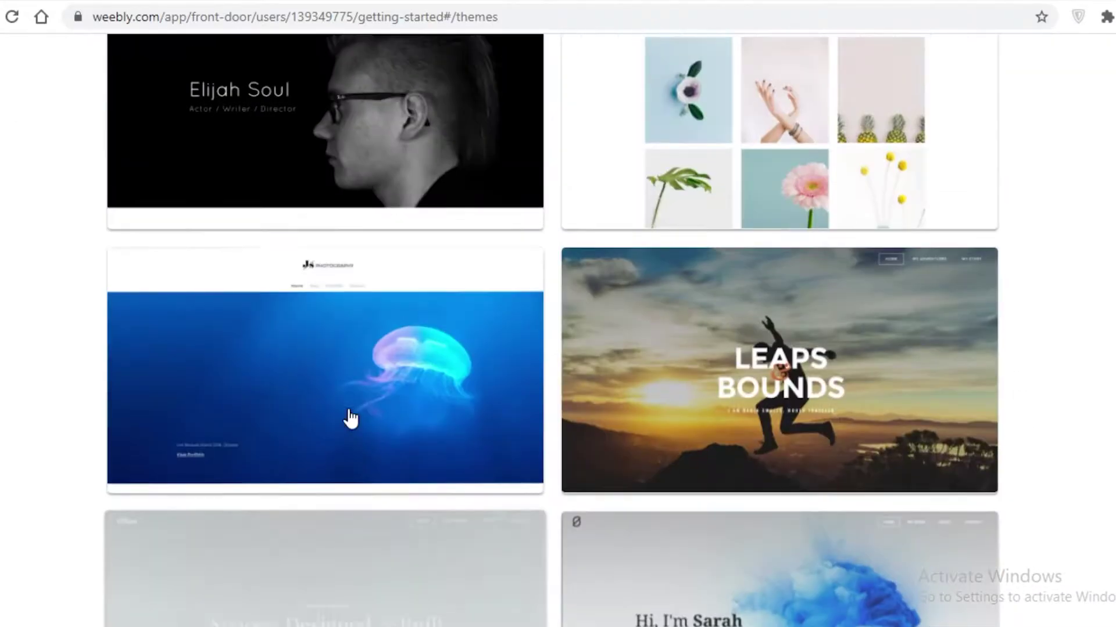
scroll(486, 386, "down", 6)
scroll(632, 277, "up", 10)
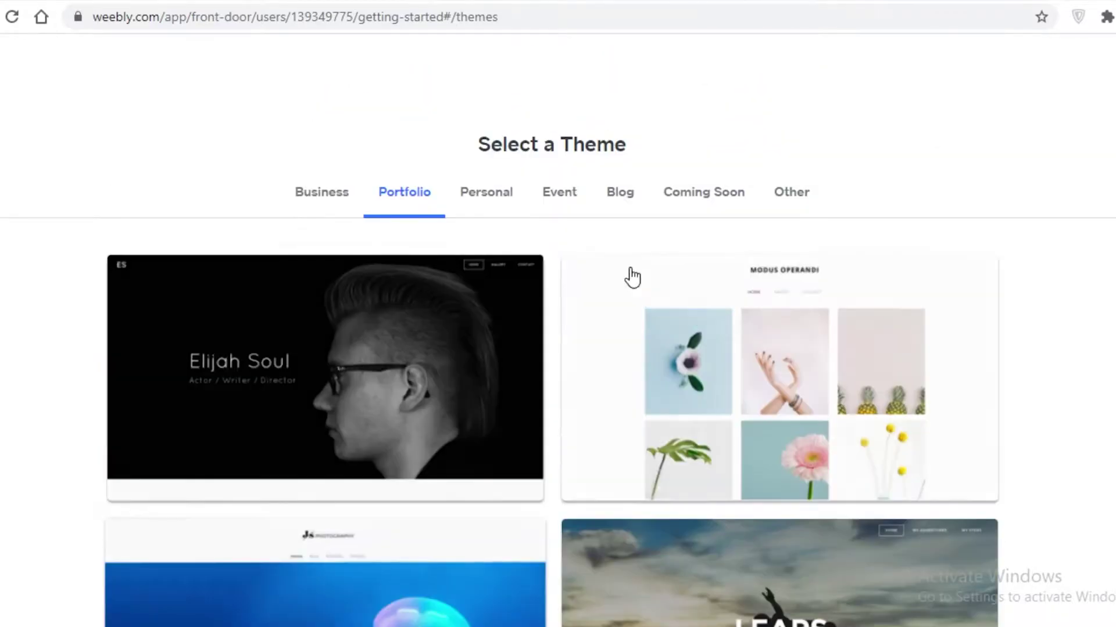
Check the Event and Other theme categories for alternative designs.
left_click(559, 192)
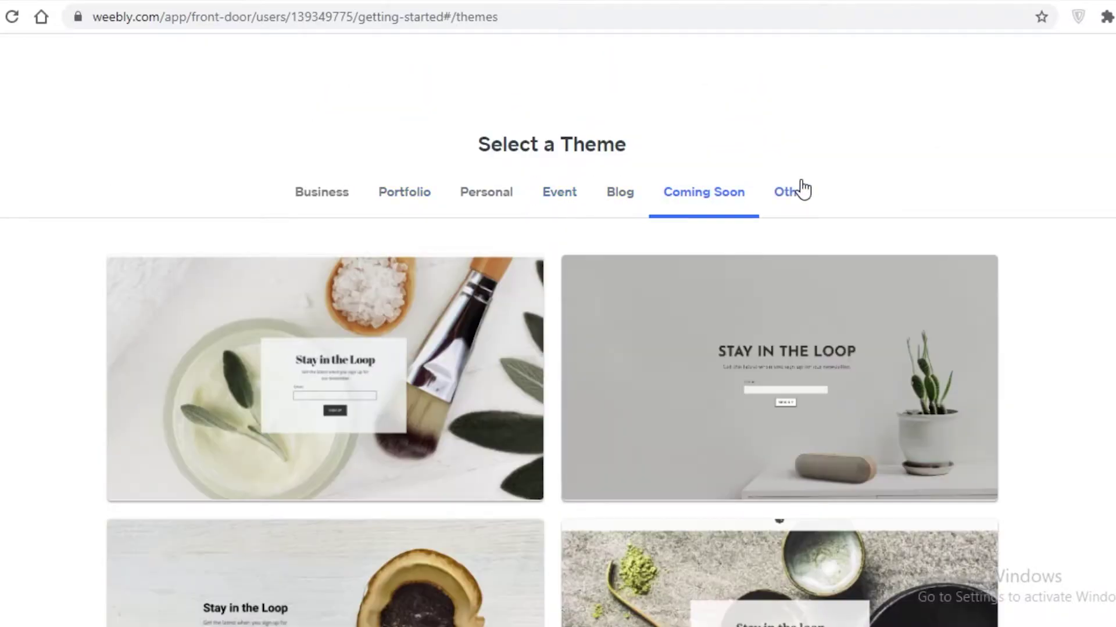
left_click(801, 189)
scroll(411, 180, "down", 10)
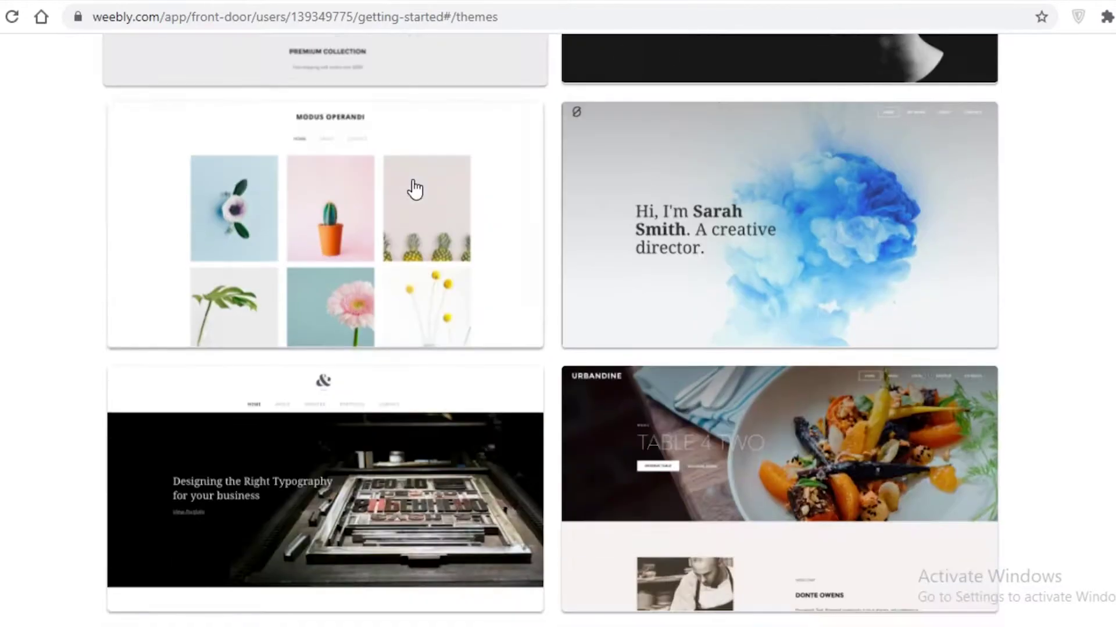
scroll(414, 189, "up", 12)
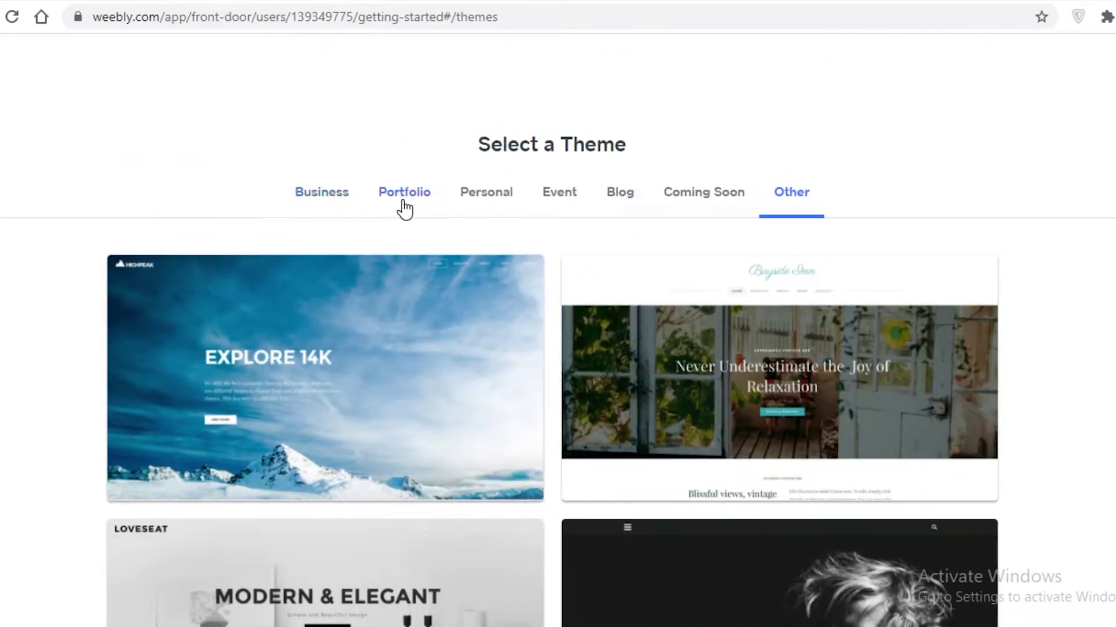
Return to the Portfolio themes and open the preview of the Modus Operandi theme.
left_click(404, 194)
scroll(523, 326, "down", 8)
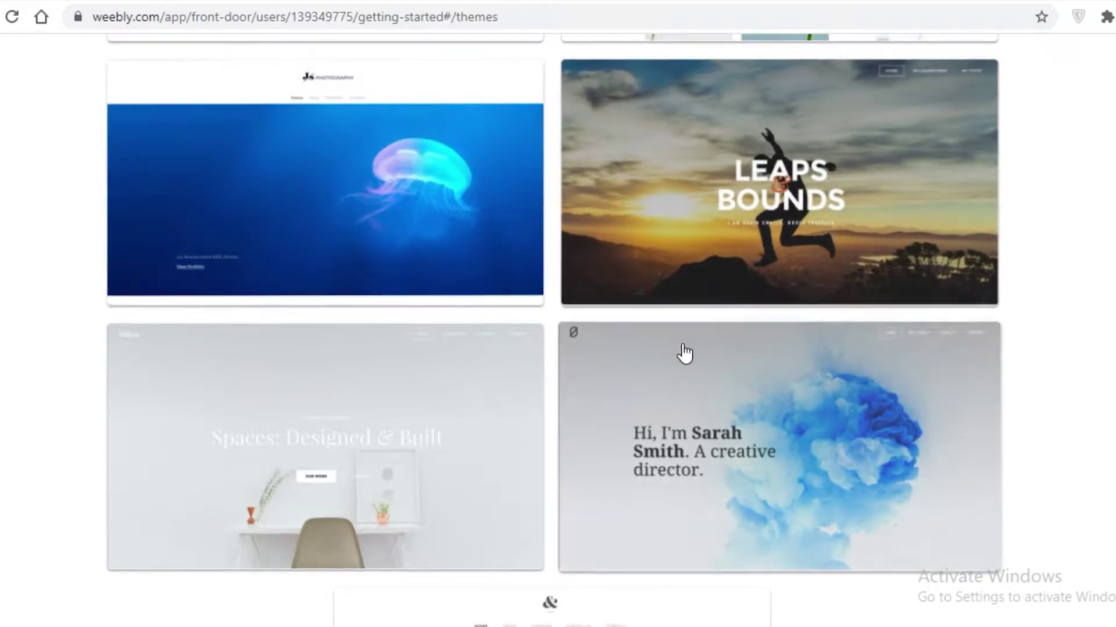
scroll(685, 354, "down", 5)
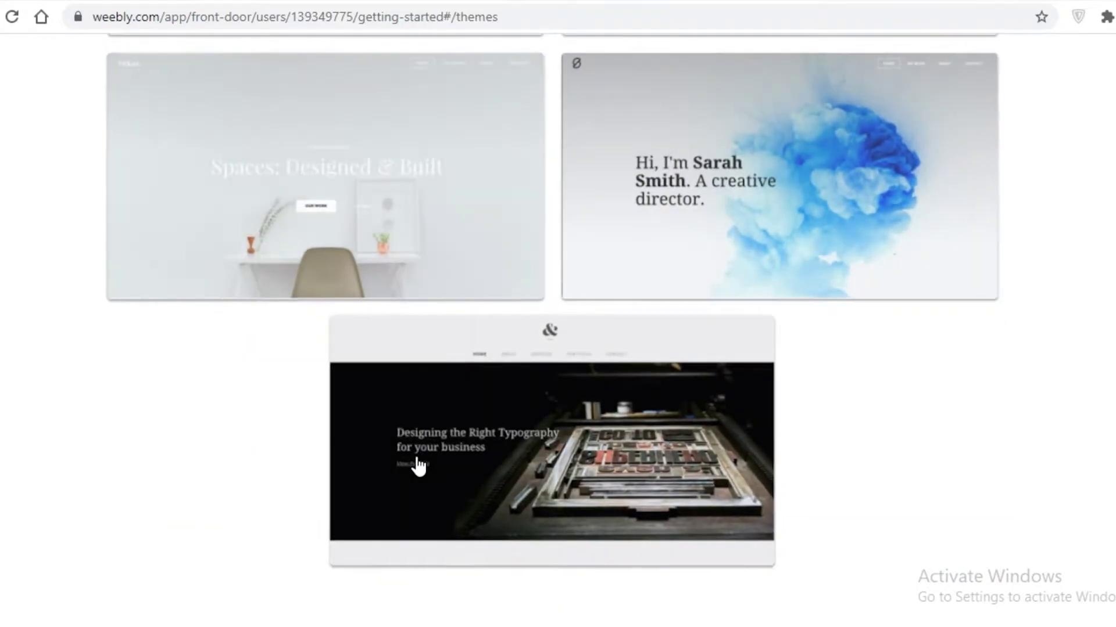
scroll(513, 391, "up", 6)
scroll(639, 340, "up", 5)
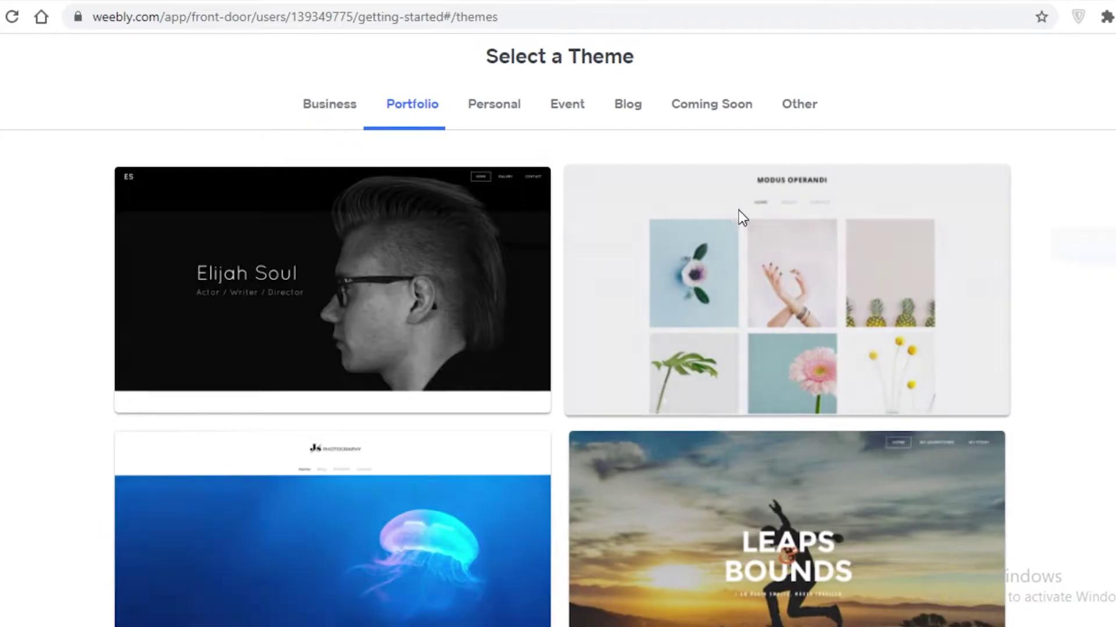
left_click(739, 212)
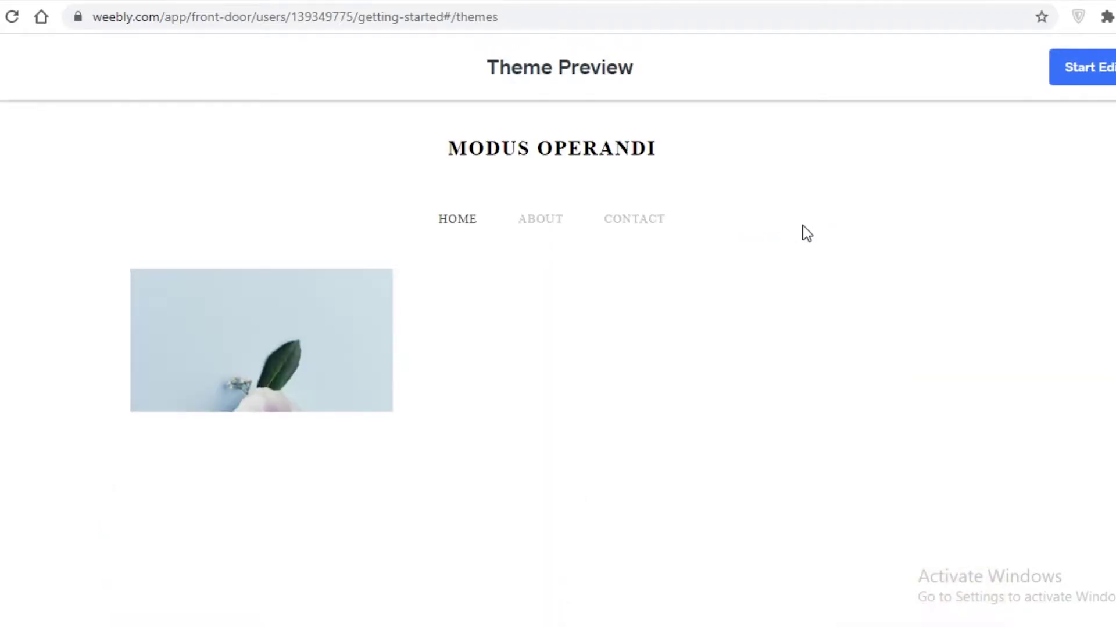
Look through the Modus Operandi theme preview and start editing the site with it.
scroll(862, 224, "down", 3)
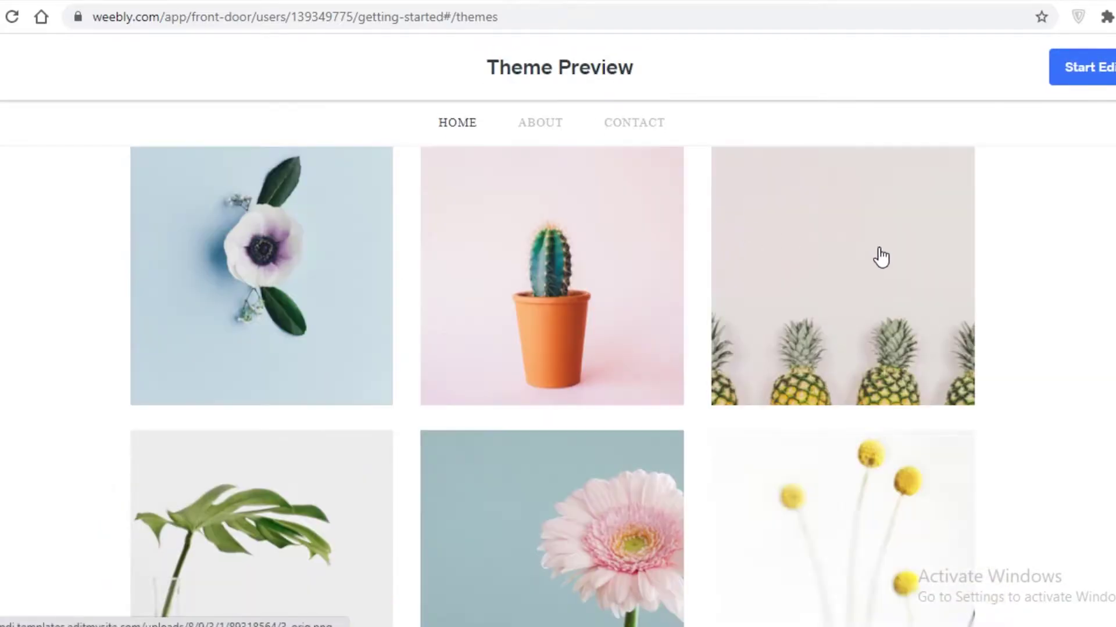
scroll(930, 232, "up", 2)
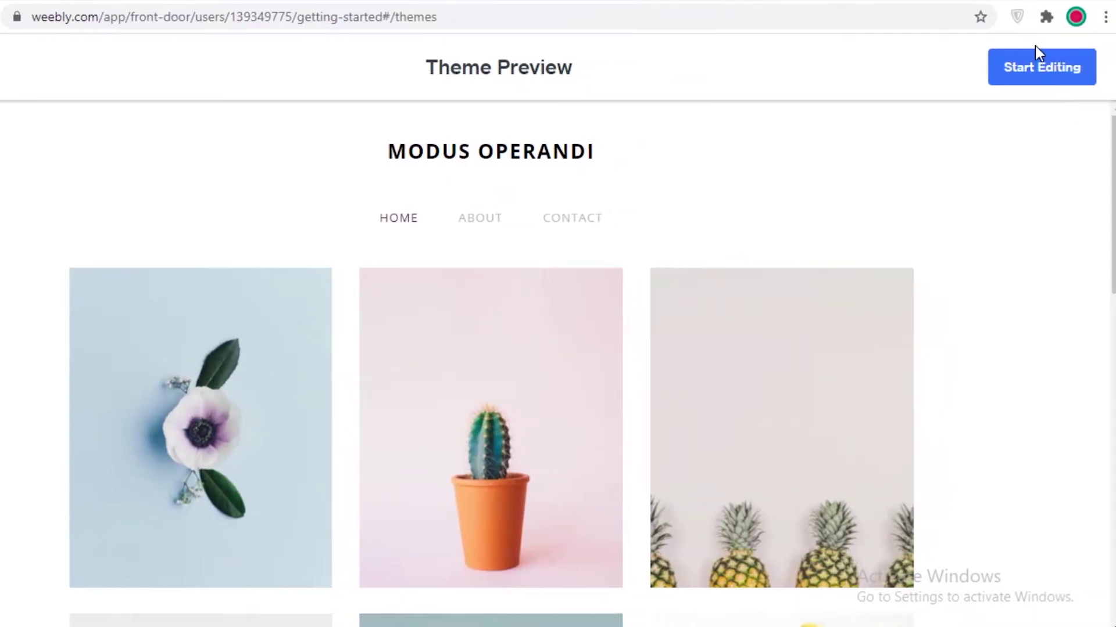
left_click(1088, 67)
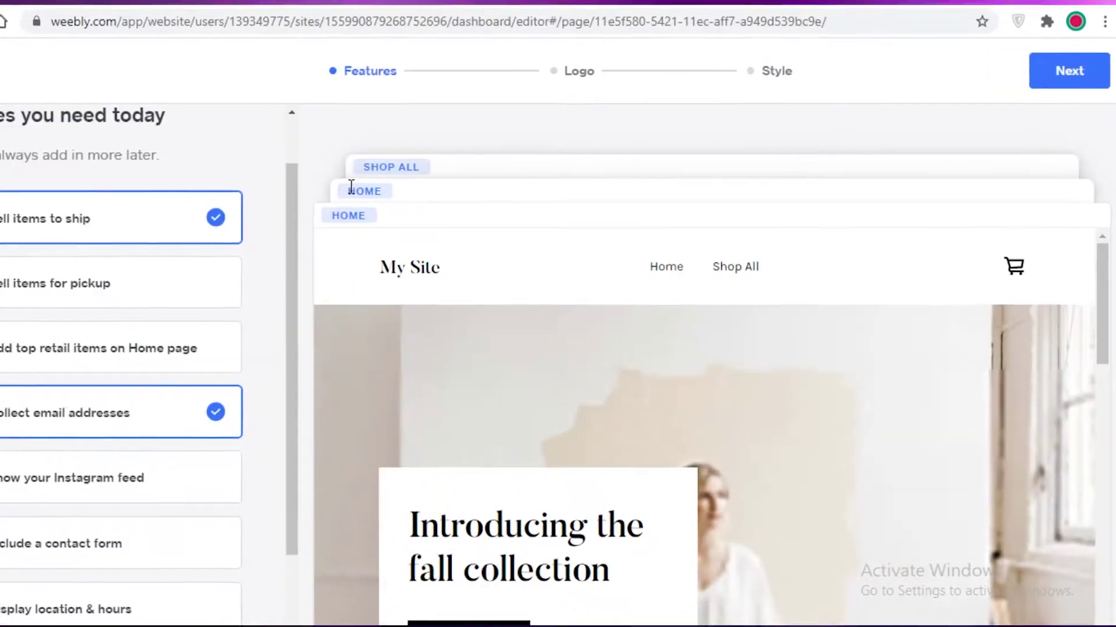
scroll(162, 221, "up", 1)
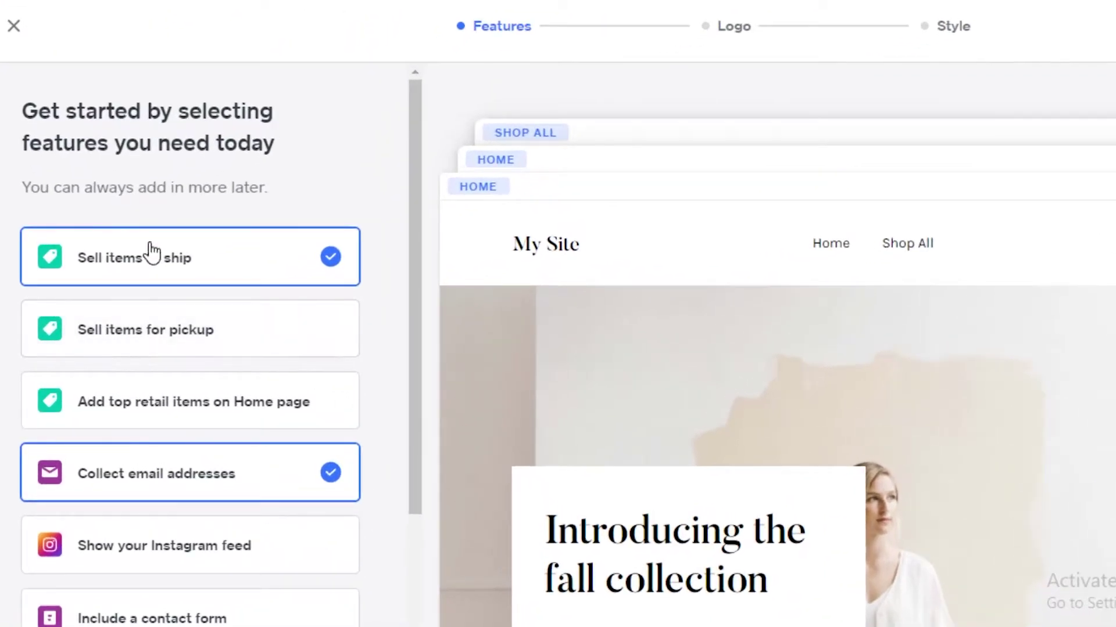
Deselect selling items to ship, add the Instagram feed, contact form and location & hours features, and continue to the logo setup.
scroll(110, 349, "down", 2)
scroll(174, 261, "up", 2)
left_click(204, 259)
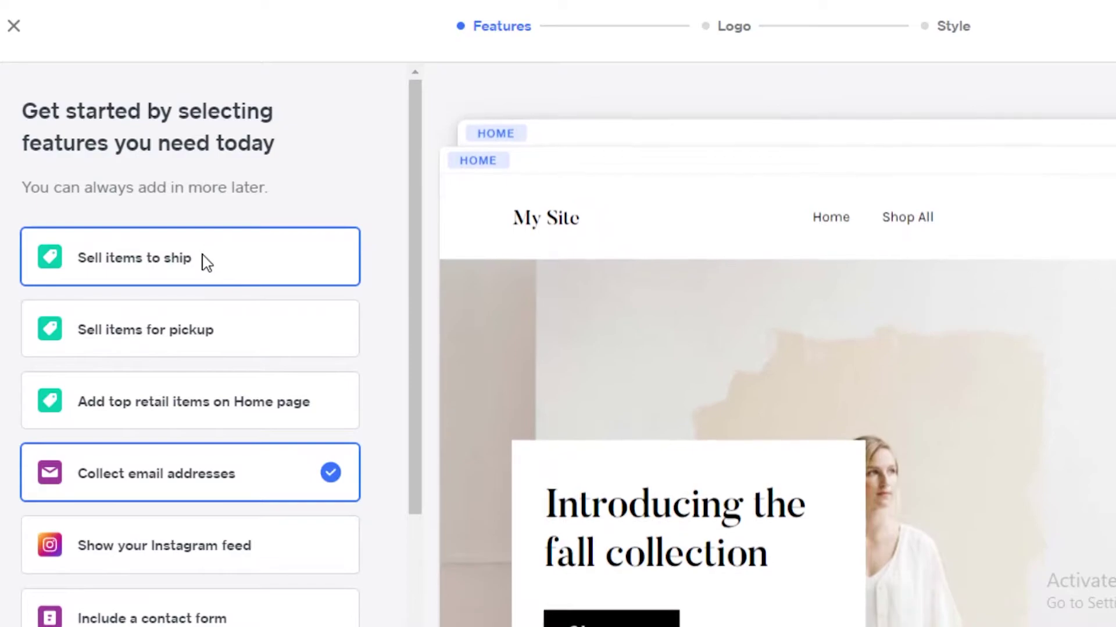
scroll(114, 405, "down", 3)
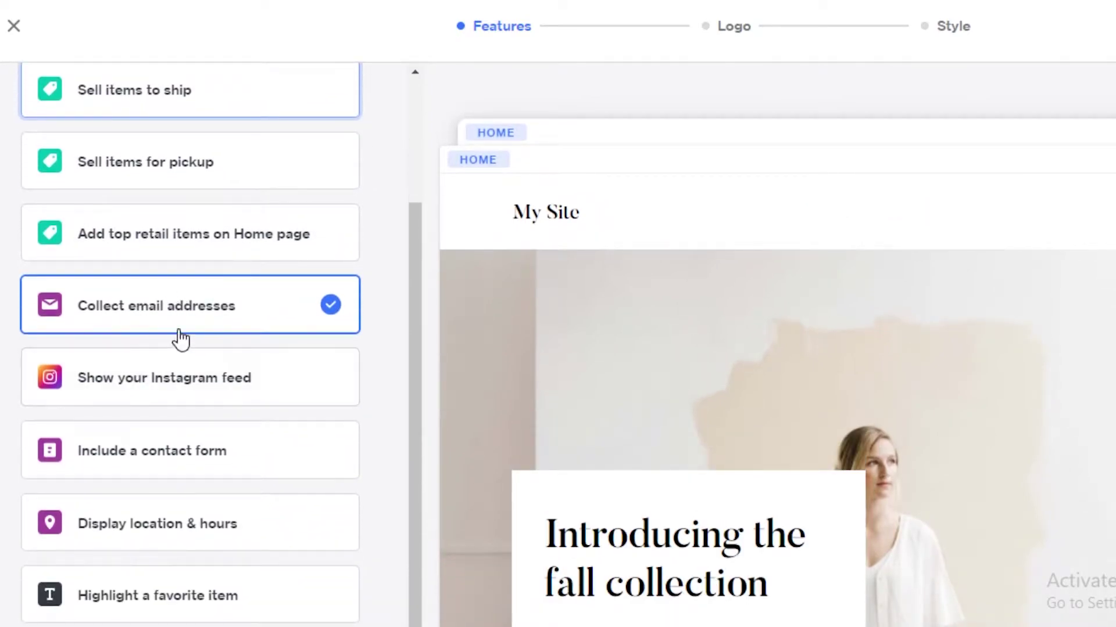
left_click(177, 381)
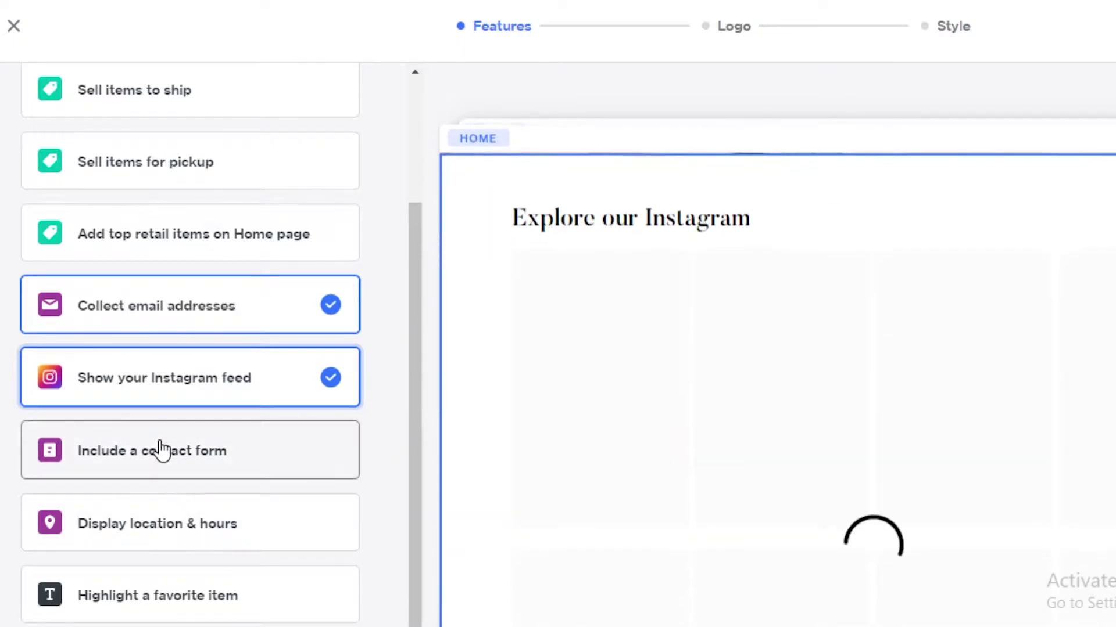
left_click(159, 451)
left_click(218, 523)
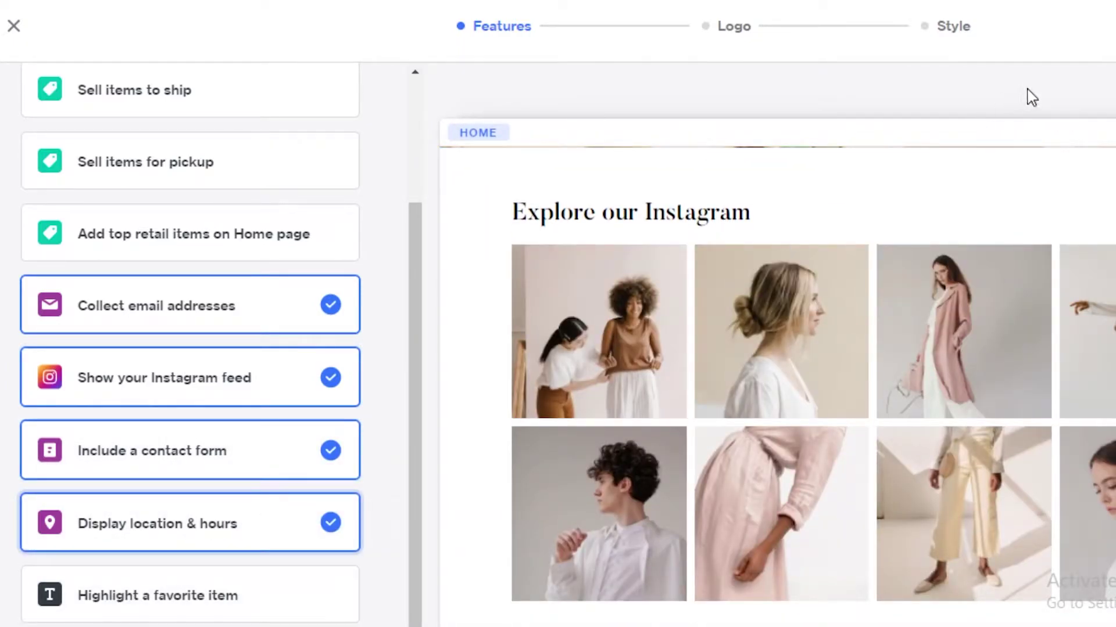
scroll(63, 395, "up", 3)
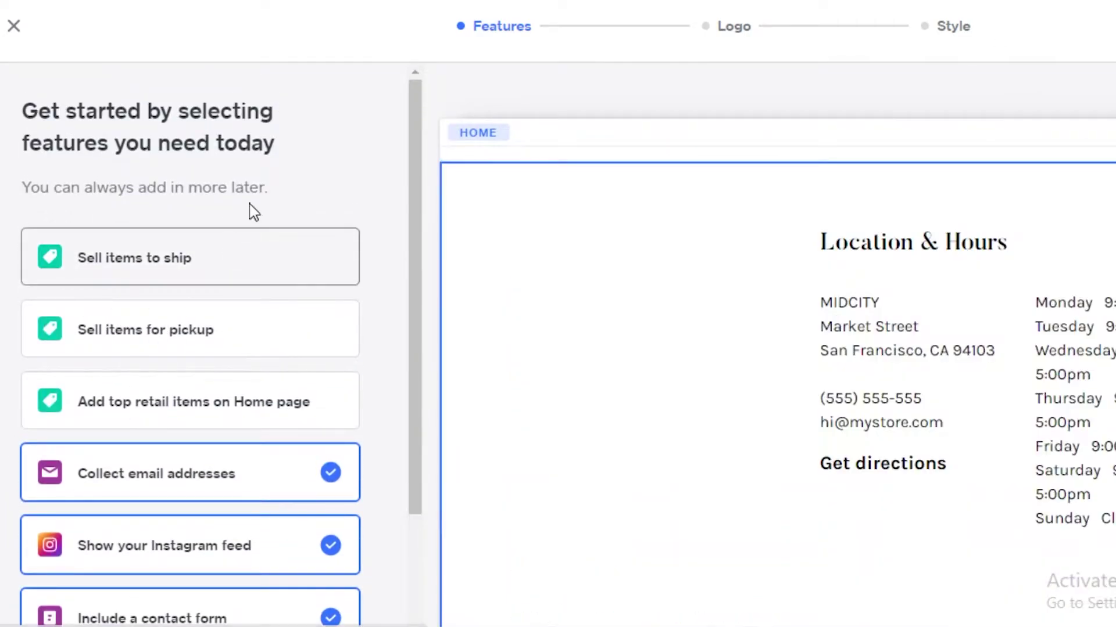
left_click(1104, 26)
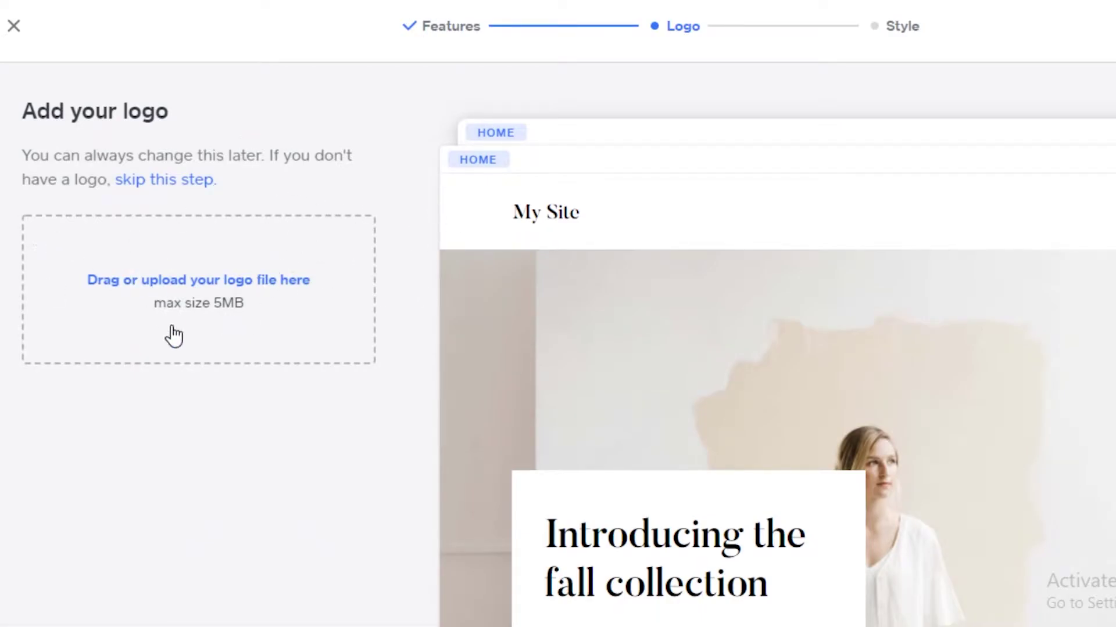
Skip adding a logo, compare the available font styles, and give the site the Strong font with the red color.
left_click(1104, 26)
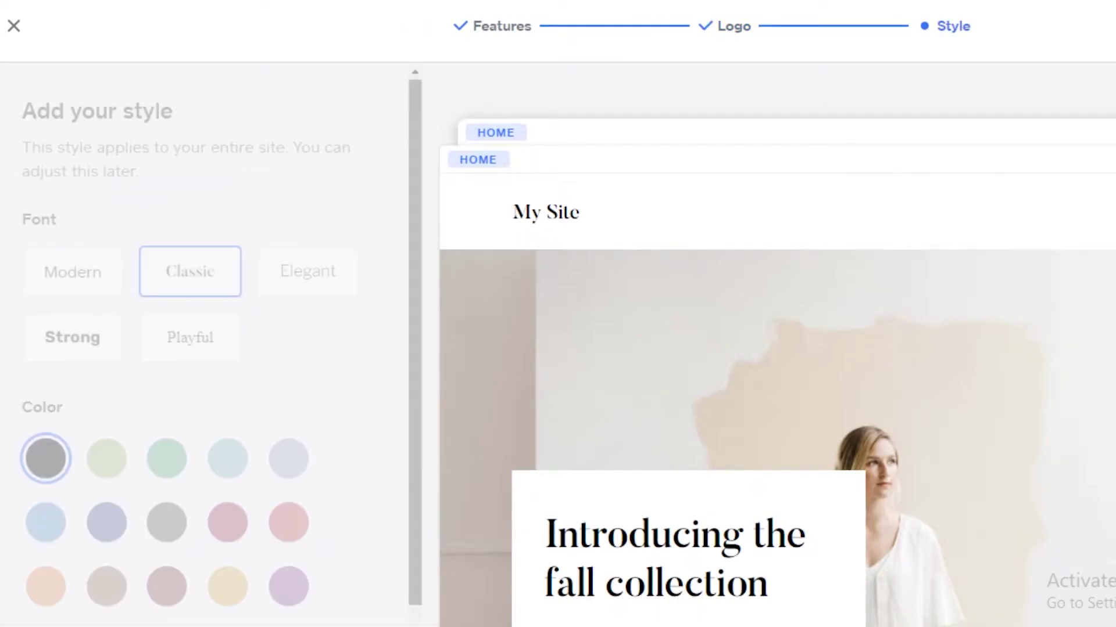
left_click(108, 284)
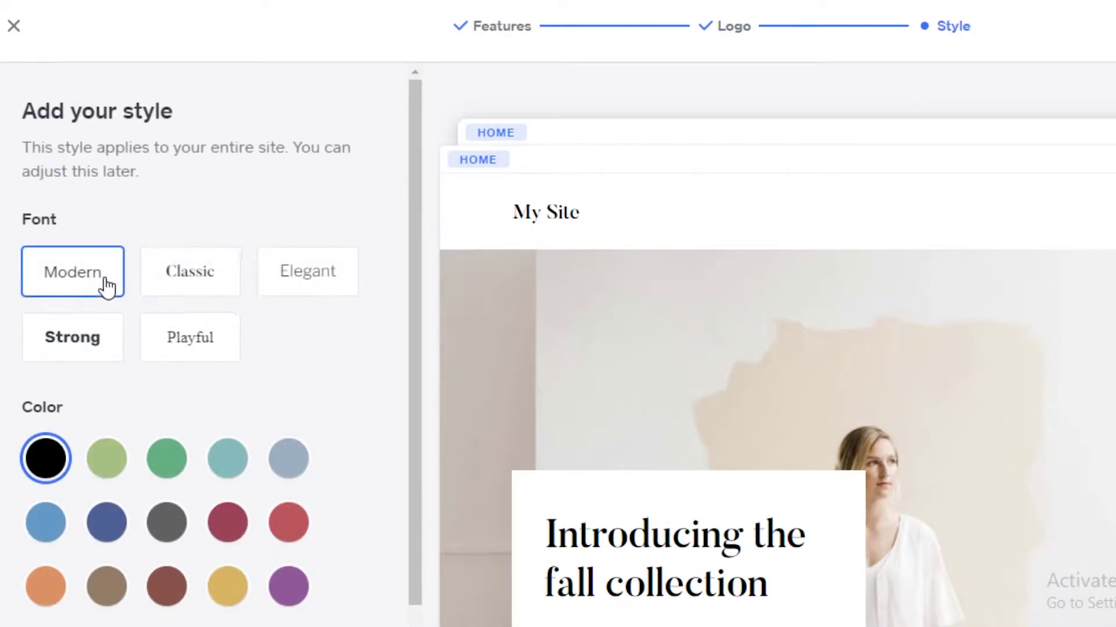
left_click(303, 281)
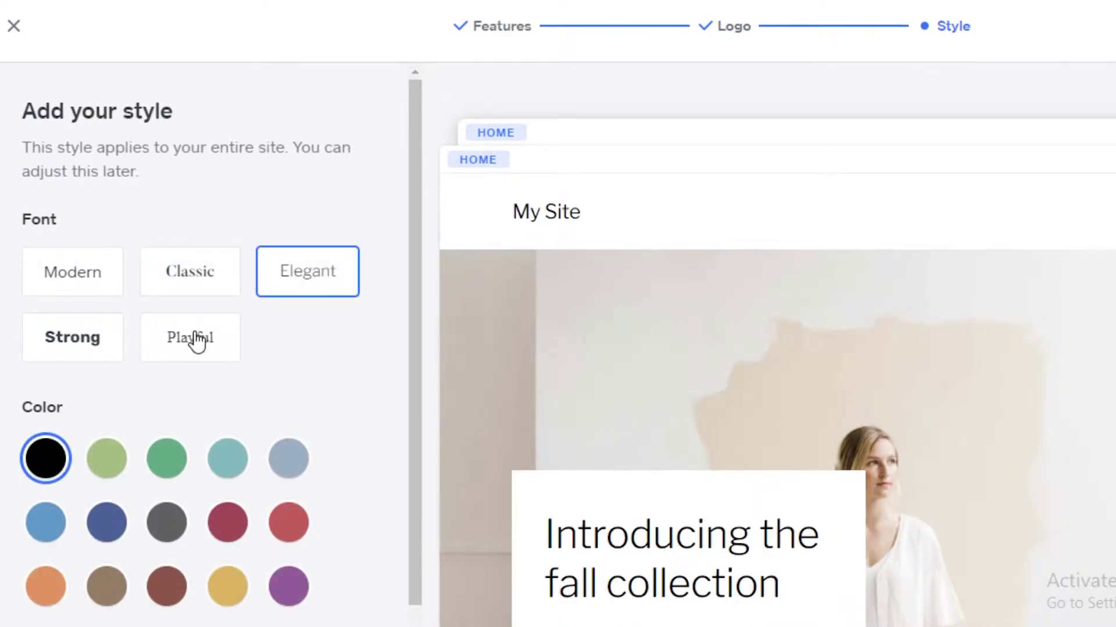
left_click(198, 337)
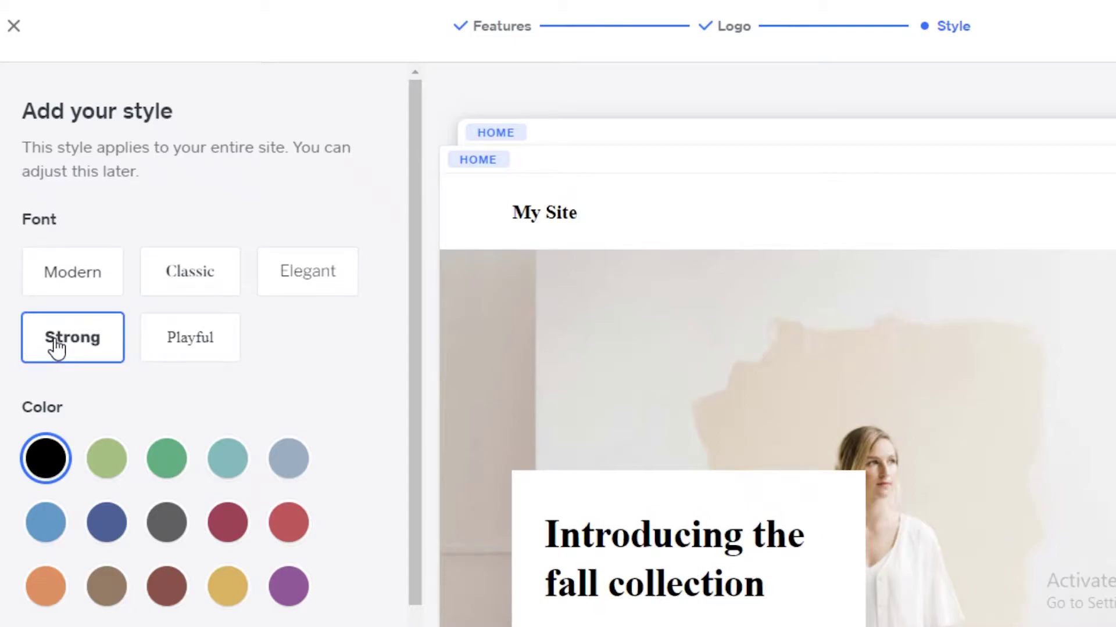
scroll(301, 288, "down", 1)
scroll(704, 541, "down", 1)
scroll(704, 541, "down", 5)
scroll(405, 406, "up", 1)
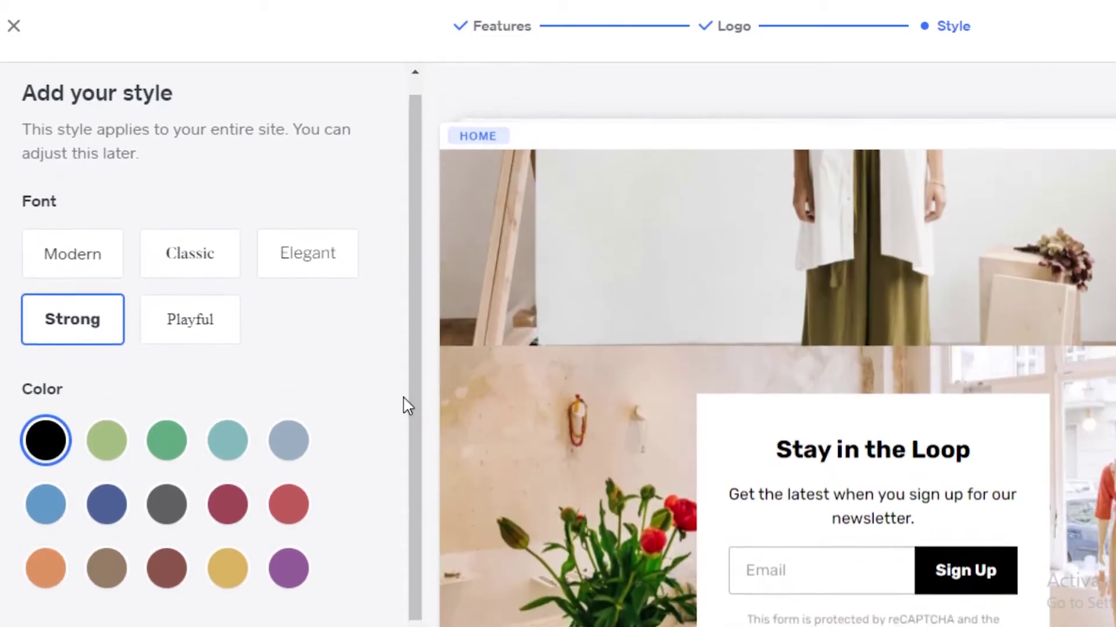
scroll(543, 374, "up", 6)
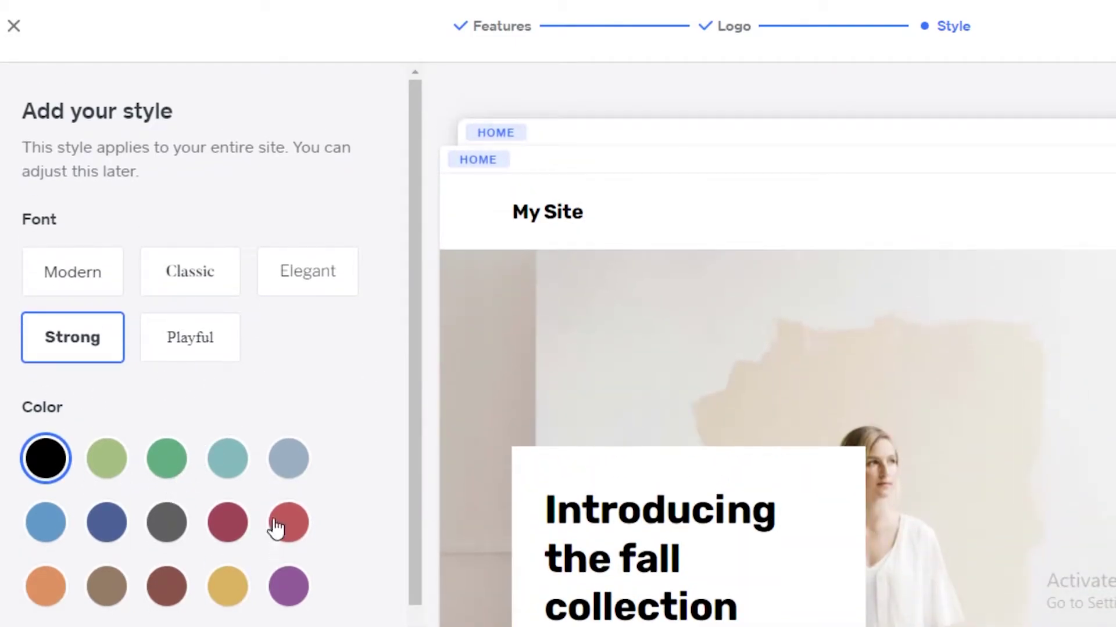
scroll(212, 540, "down", 1)
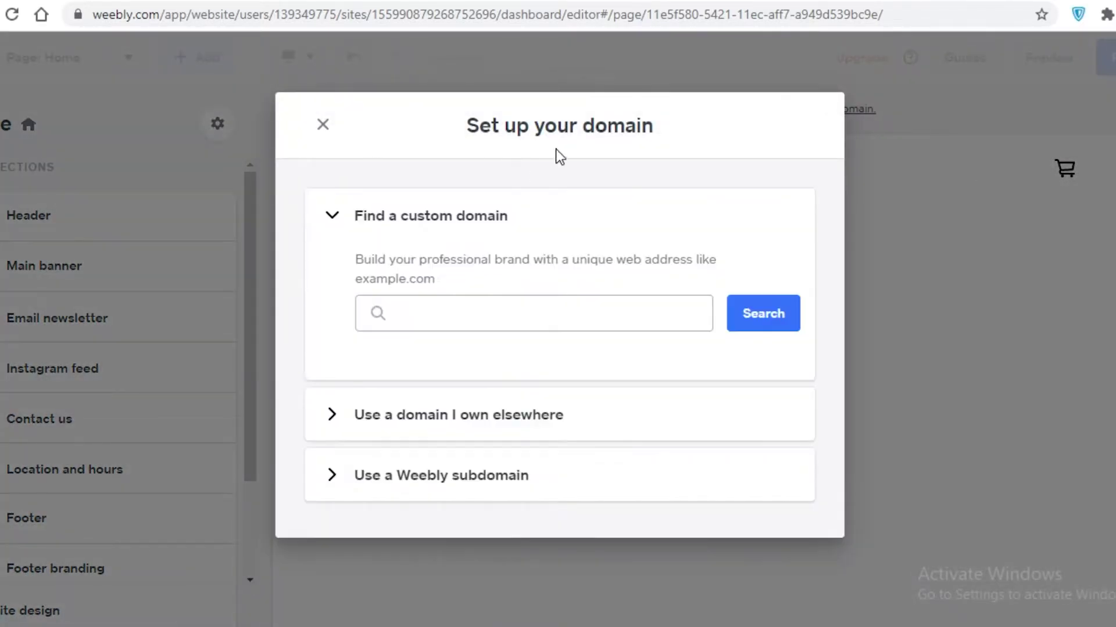
Look through the custom domain, Weebly subdomain and own-domain options in the domain setup.
left_click(466, 319)
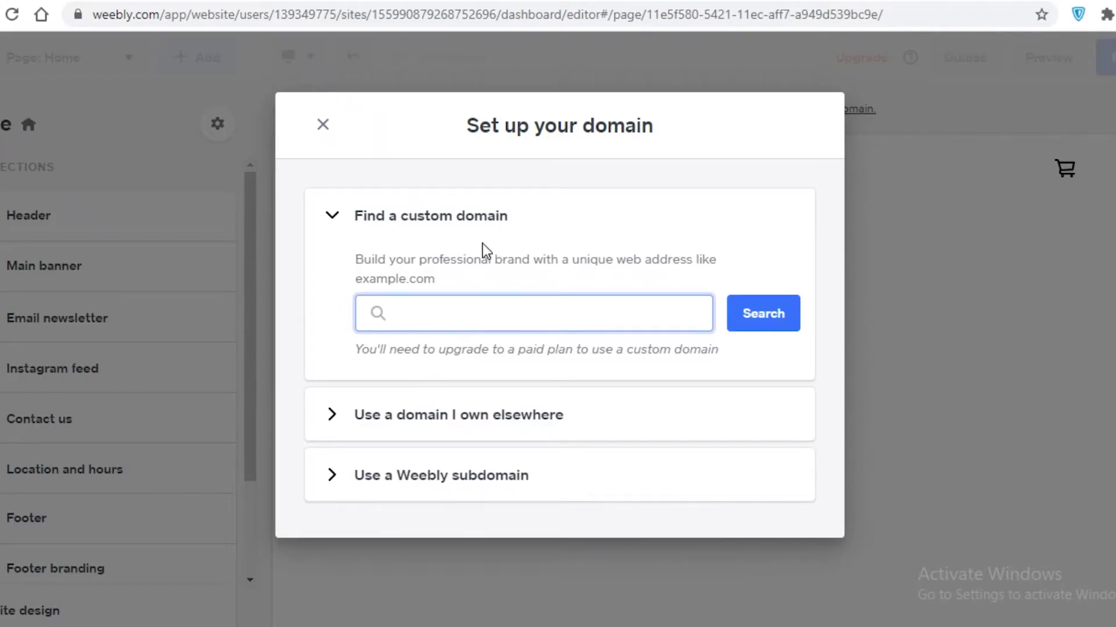
left_click(407, 474)
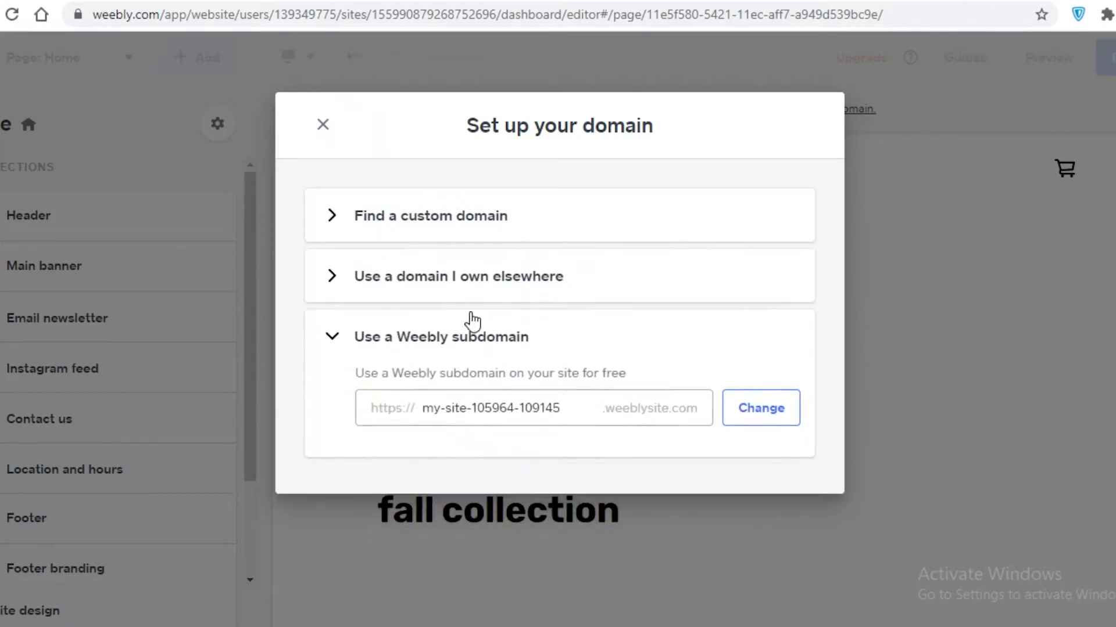
left_click(581, 395)
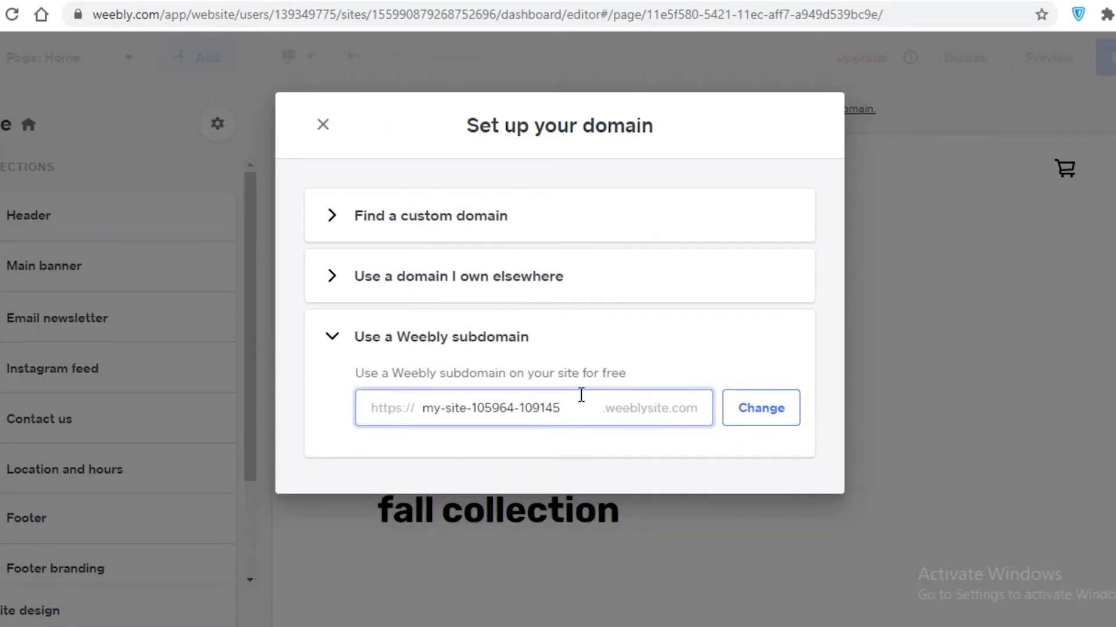
left_click(386, 238)
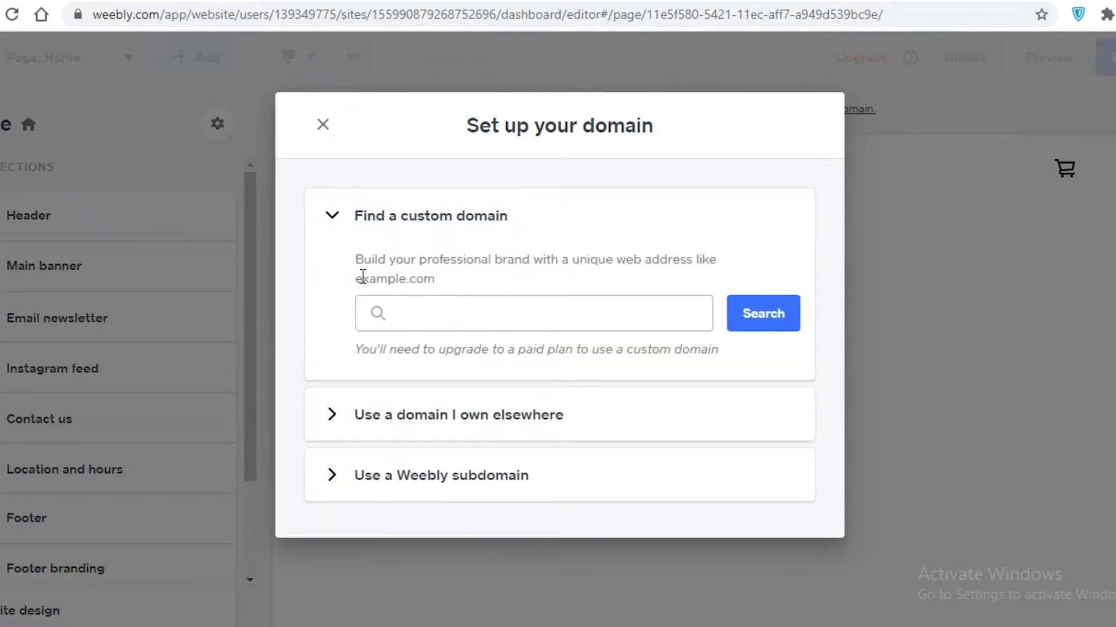
left_click(476, 409)
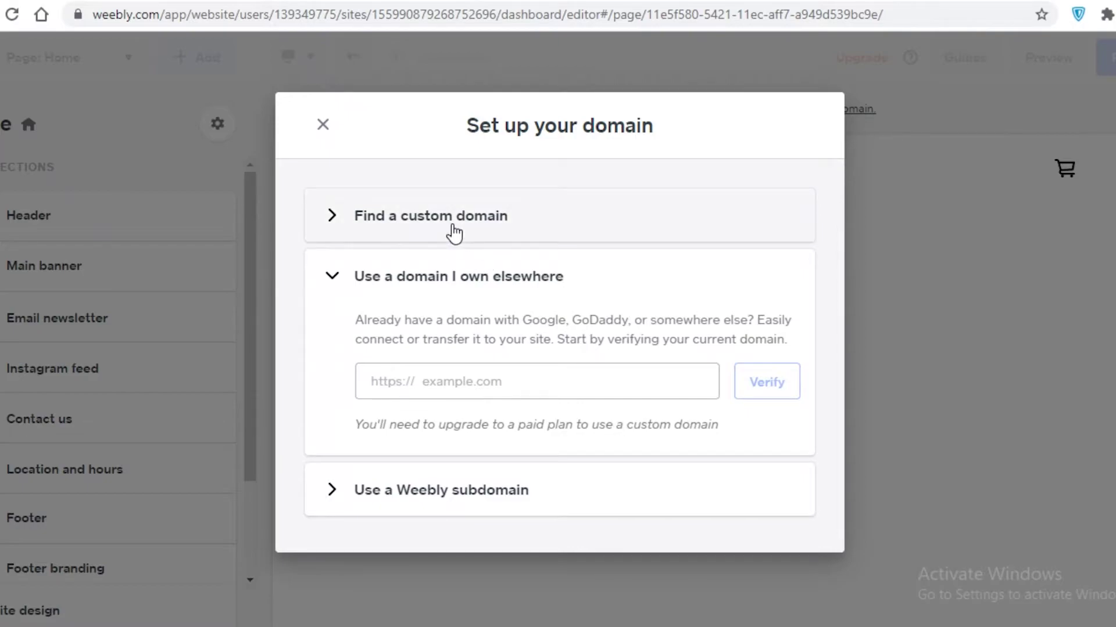
Try to change the free Weebly subdomain to janesphotography.
left_click(500, 490)
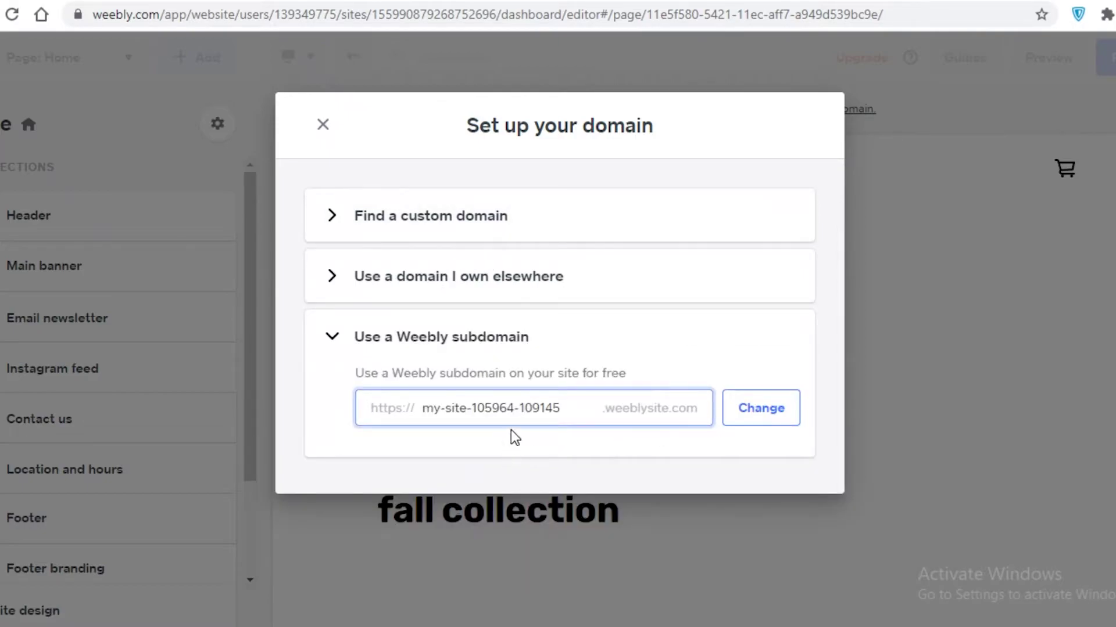
key("ctrl+a")
key("BackSpace")
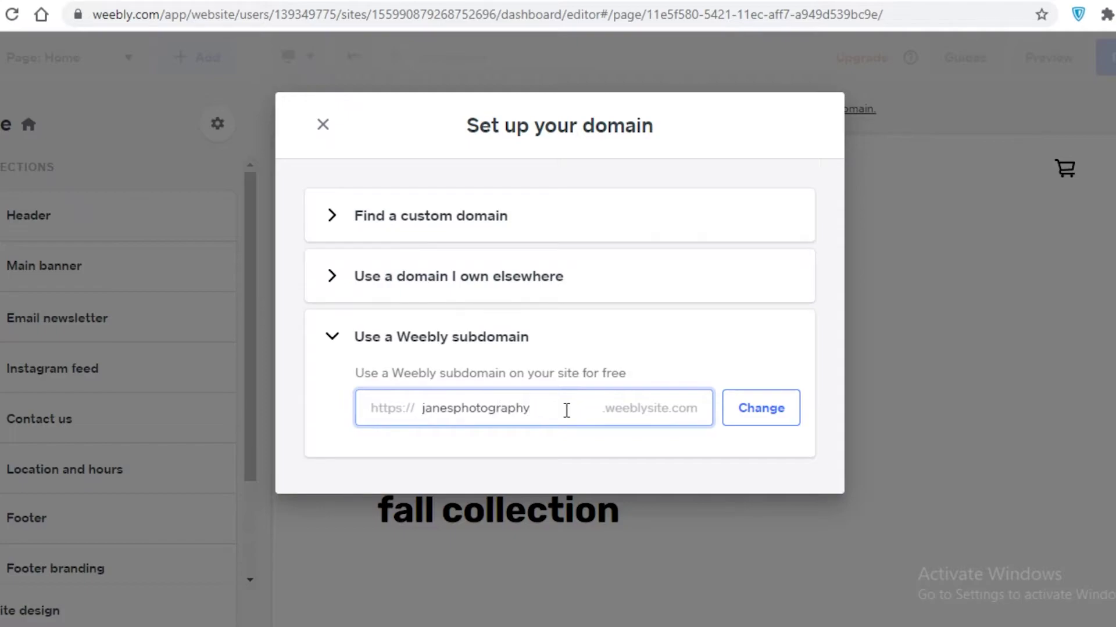
left_click(707, 335)
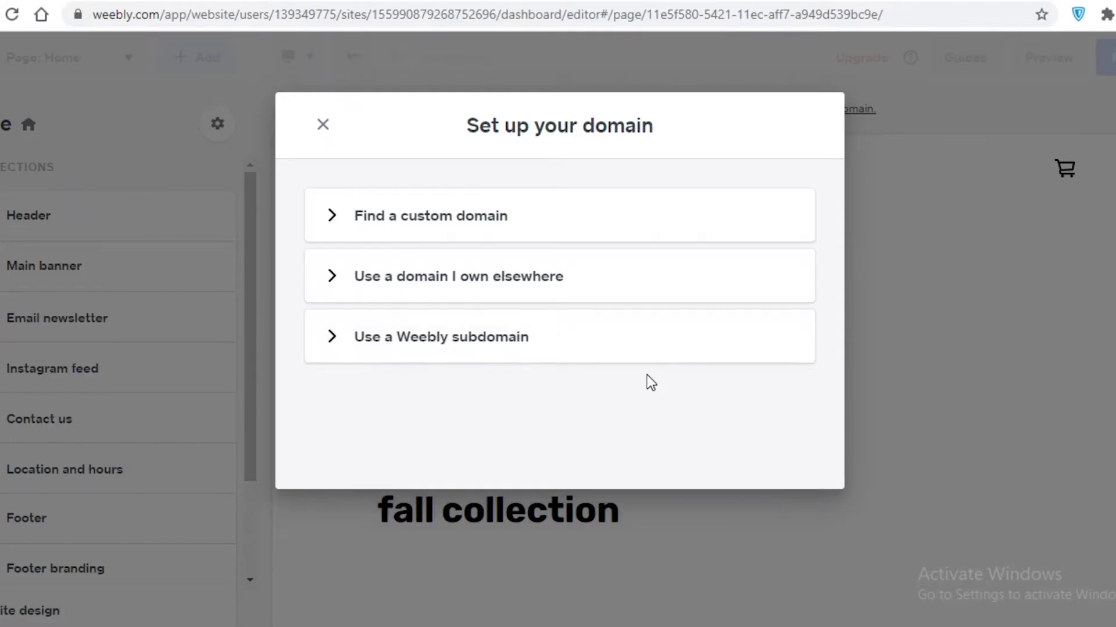
left_click(618, 361)
Change the free Weebly subdomain to janesphotography563234 and close the domain setup.
left_click(556, 411)
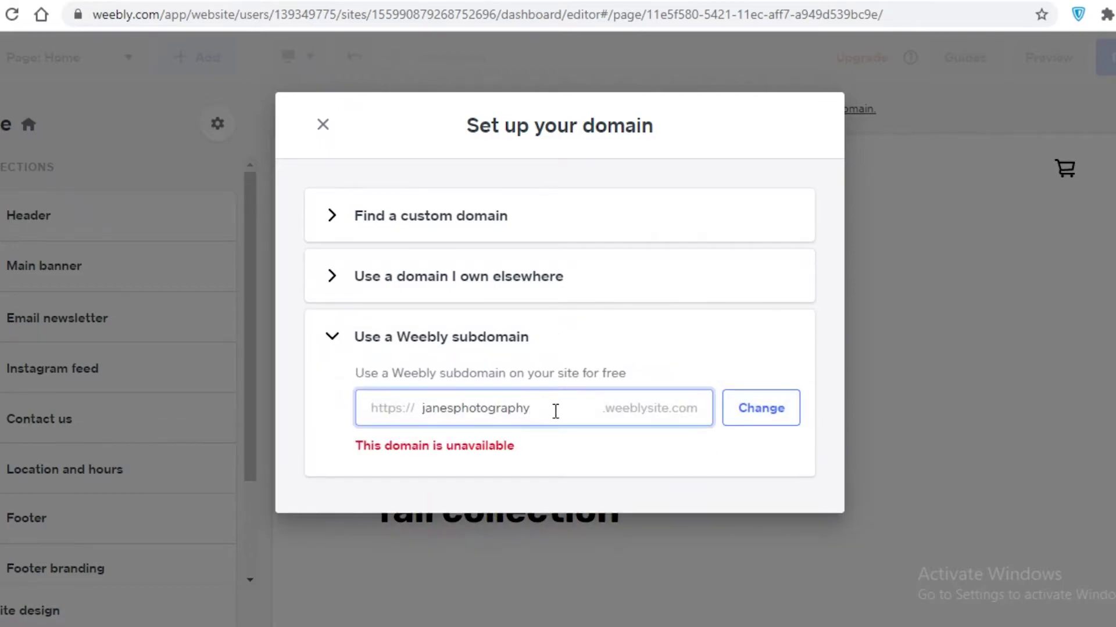
key("BackSpace")
left_click(754, 408)
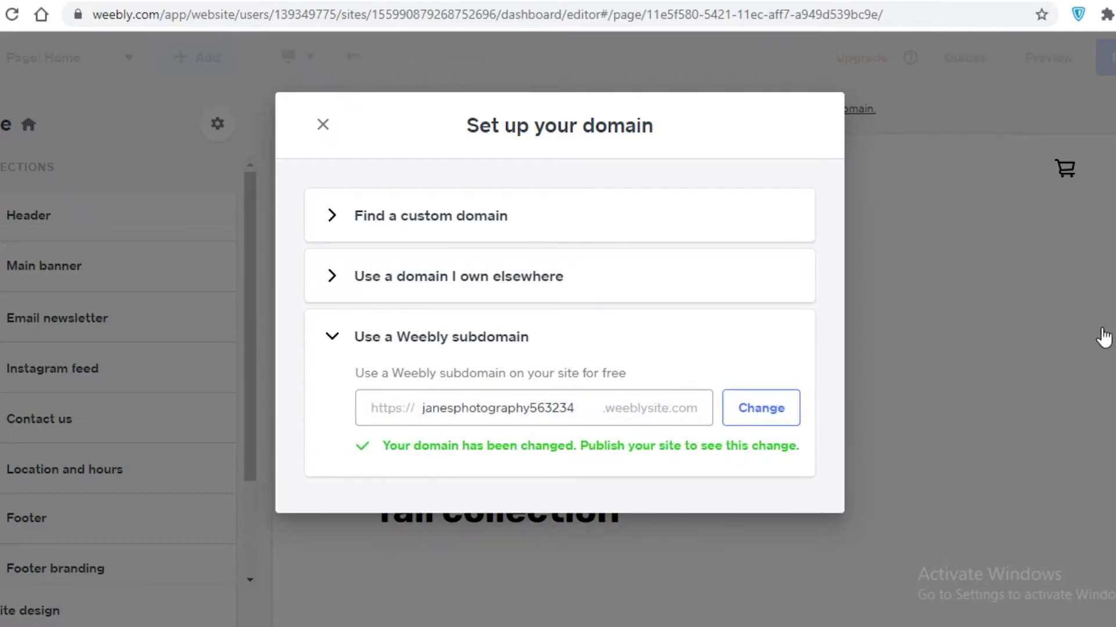
left_click(322, 124)
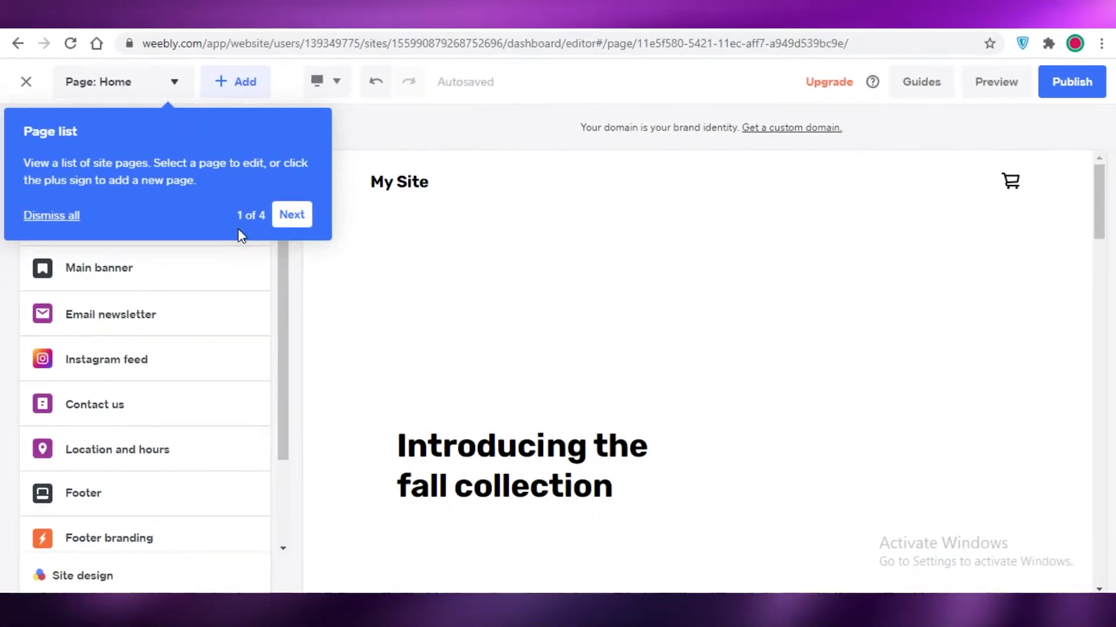
Dismiss the editor tour and replace the site title in the header with JANES PHOTOGRAPHY.
left_click(594, 71)
left_click(414, 177)
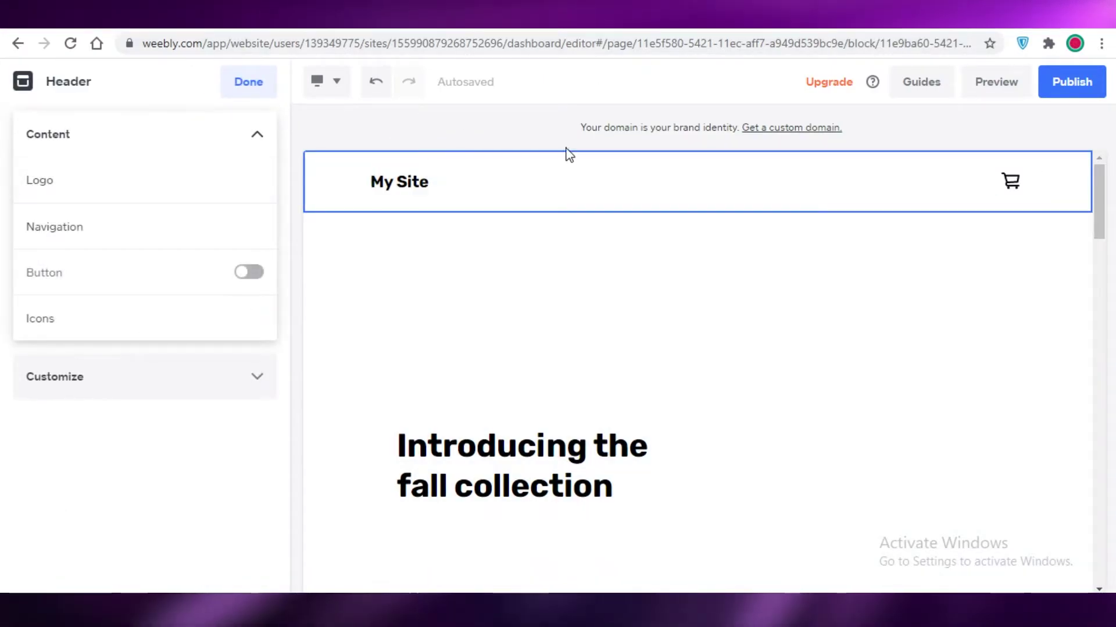
left_click(412, 182)
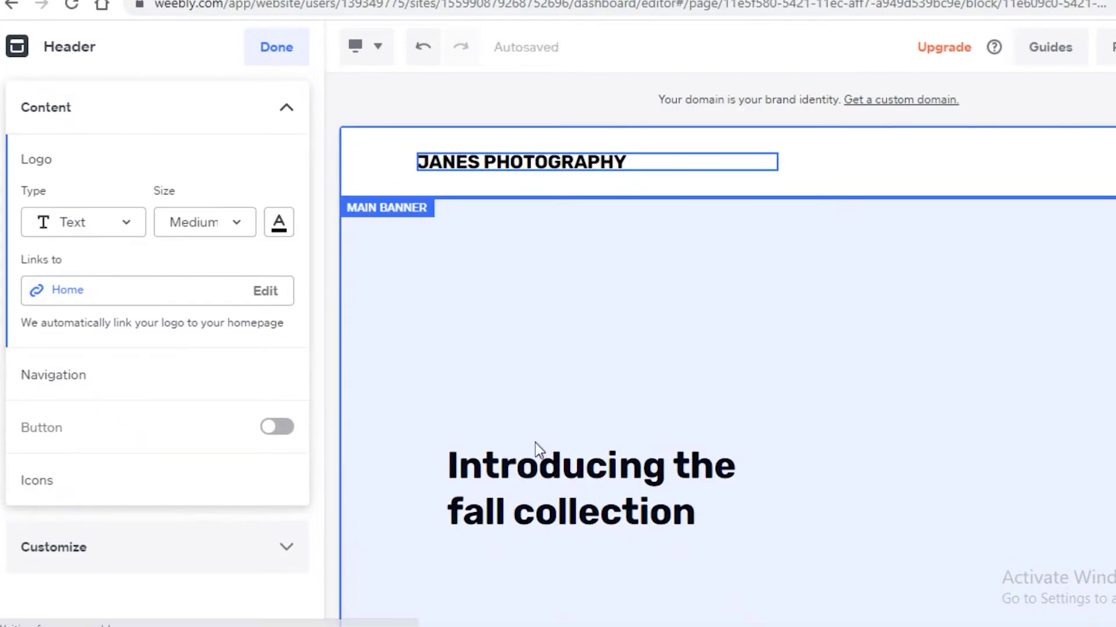
Review the main banner section's content options and hide the section from the home page.
left_click(636, 354)
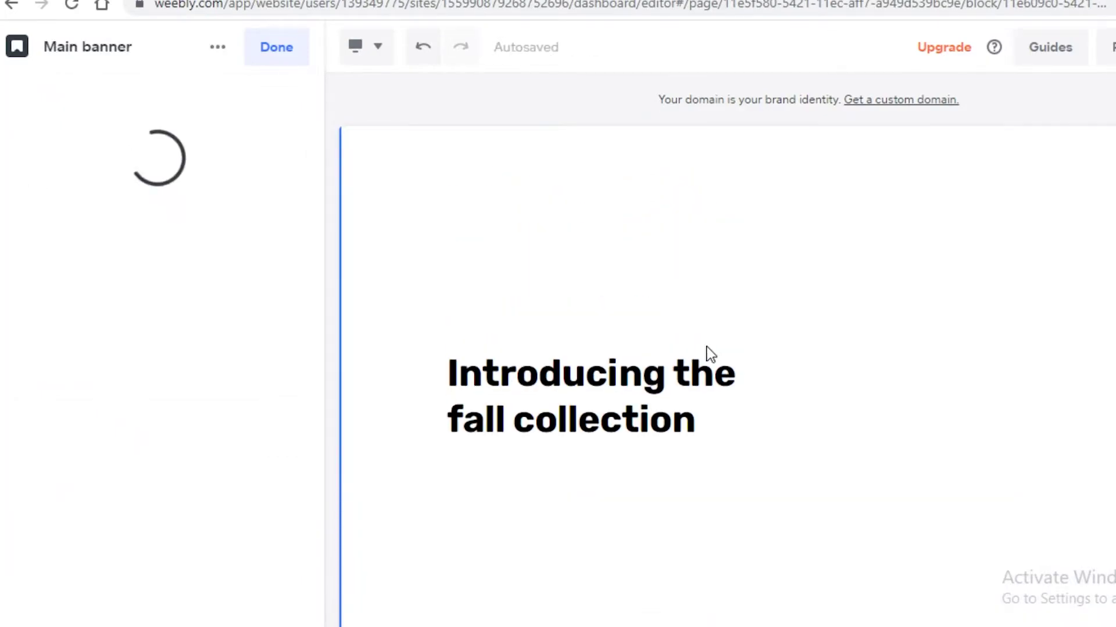
scroll(494, 408, "up", 2)
scroll(556, 394, "down", 3)
scroll(1017, 250, "up", 3)
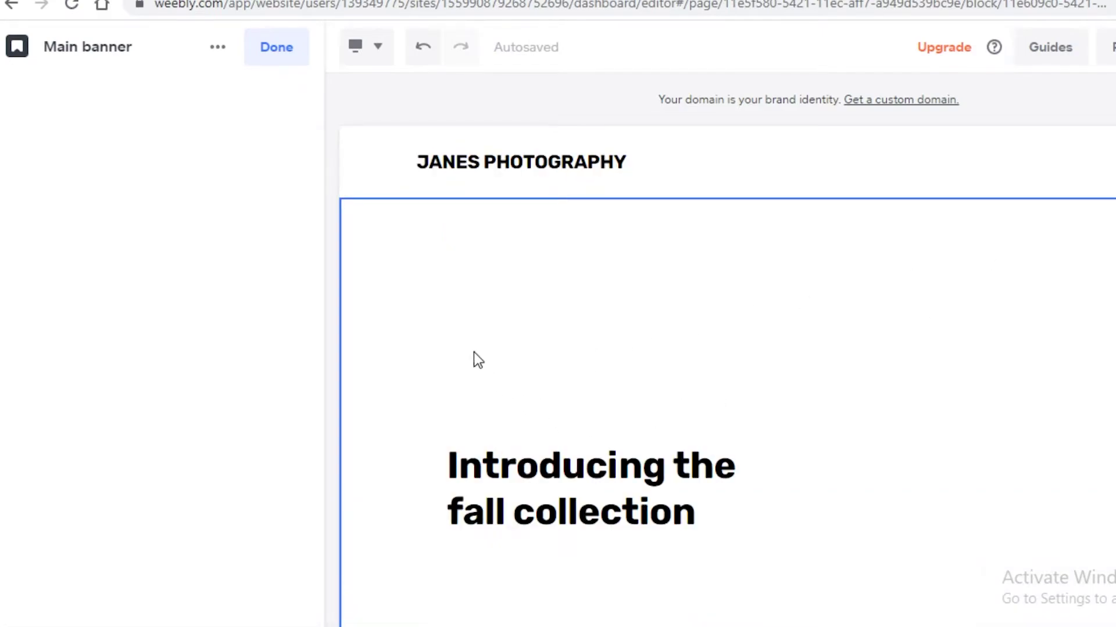
right_click(497, 281)
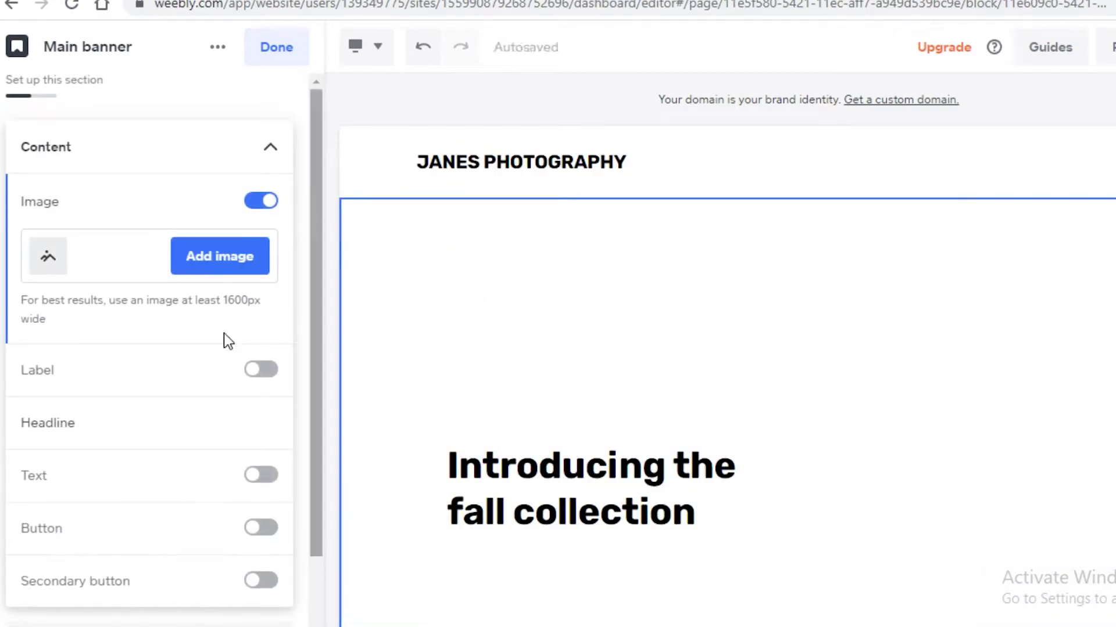
scroll(174, 383, "down", 2)
scroll(289, 181, "up", 2)
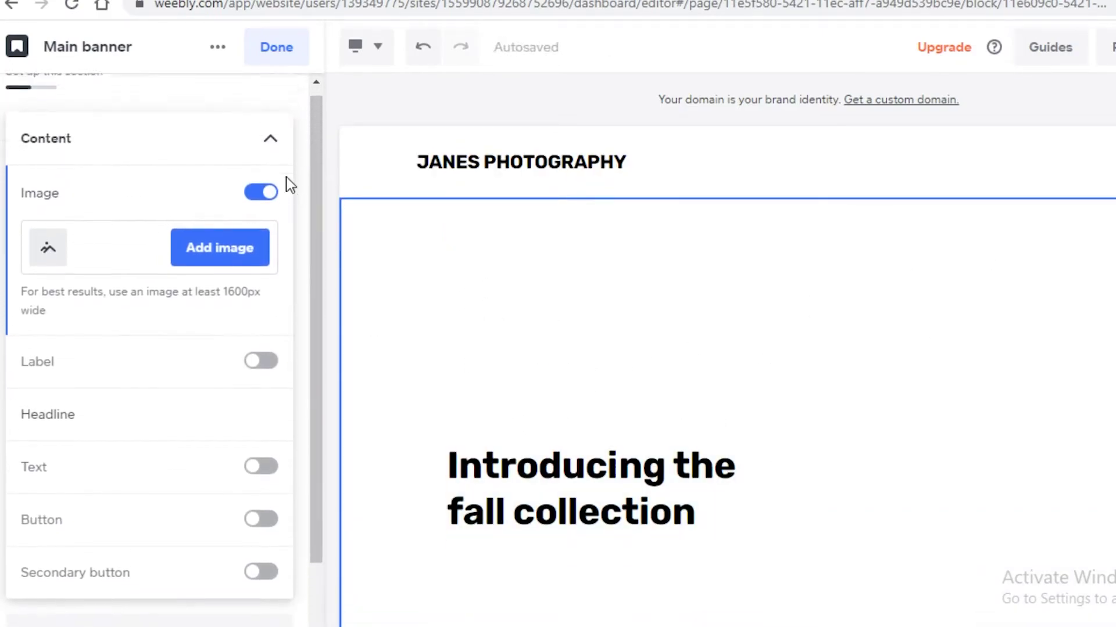
left_click(253, 158)
left_click(219, 47)
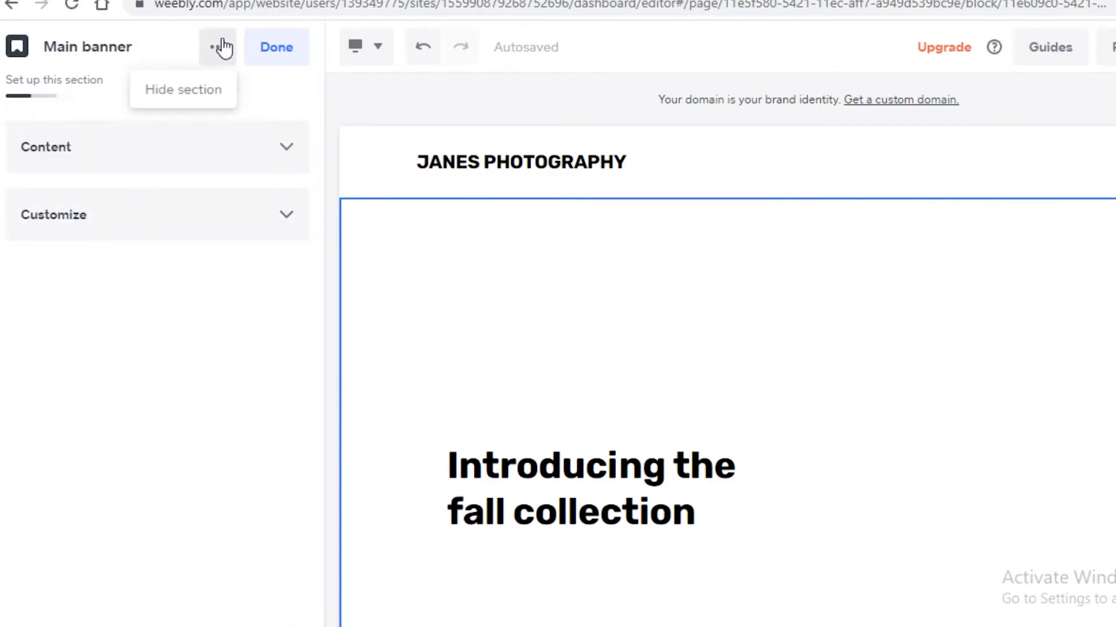
left_click(183, 90)
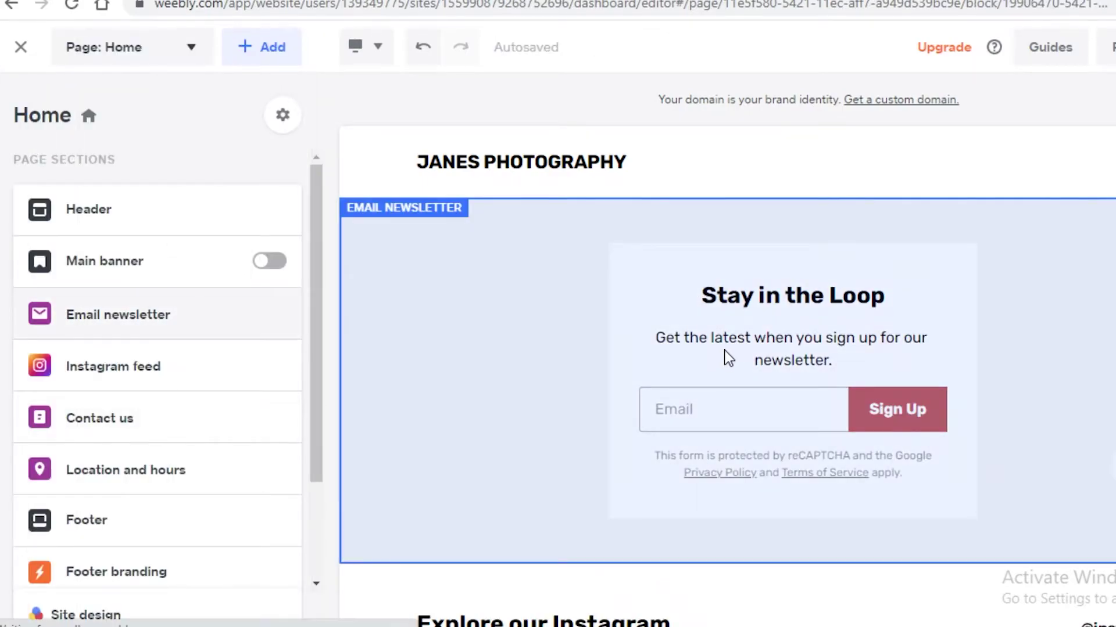
Review the settings of the Email newsletter and Header sections, then return to the home page's section list.
left_click(724, 350)
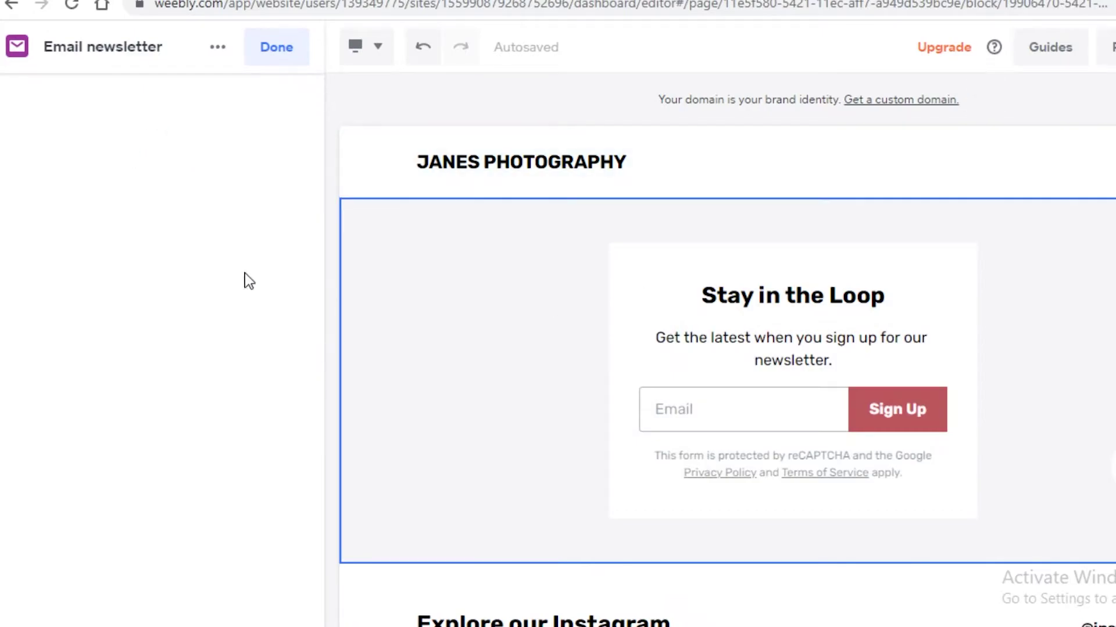
left_click(719, 142)
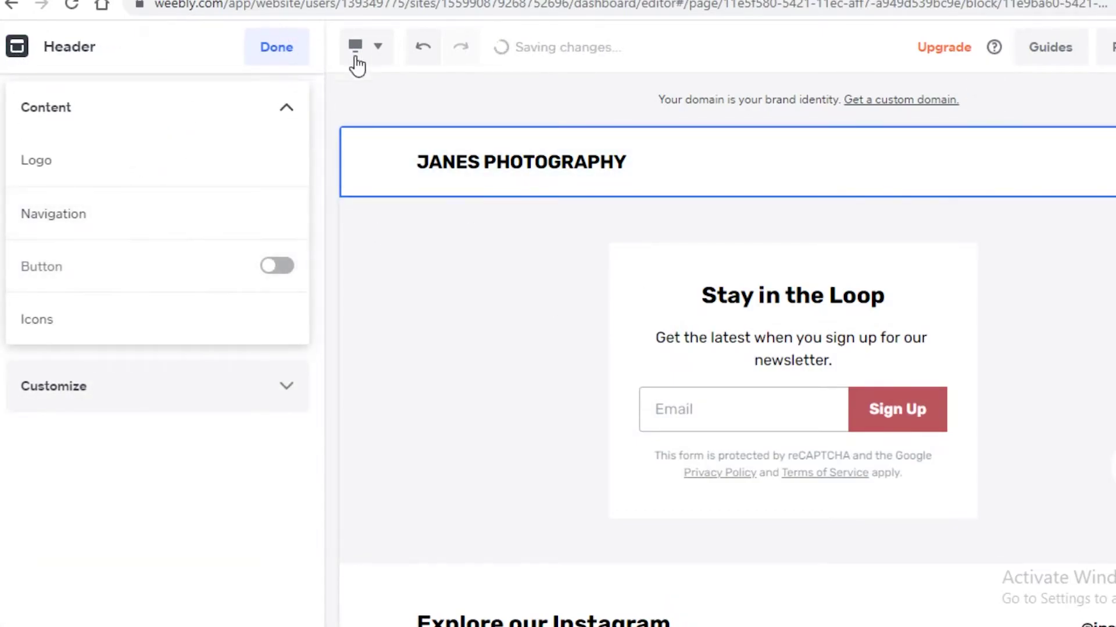
left_click(281, 111)
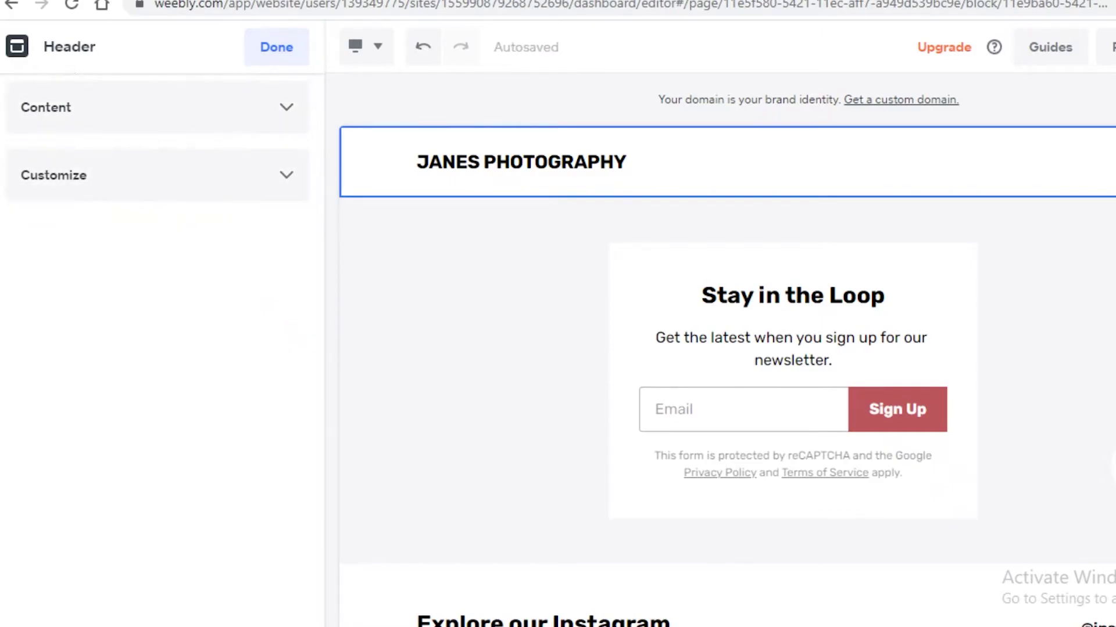
left_click(277, 47)
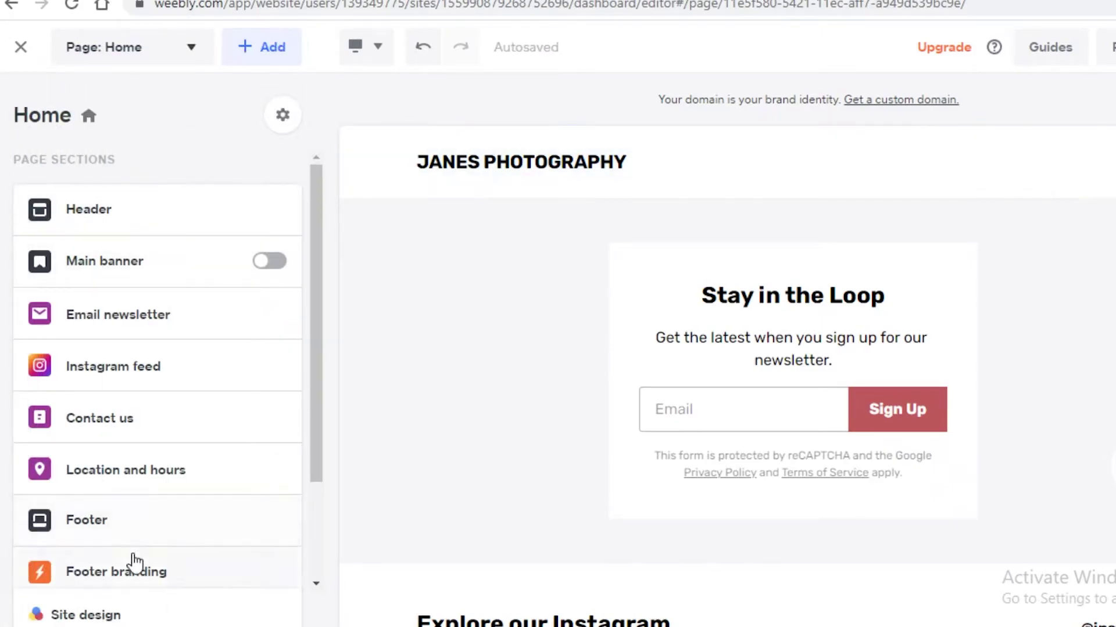
Add a Featured items section to the home page using the centred three-item grid layout.
scroll(134, 562, "down", 2)
left_click(115, 534)
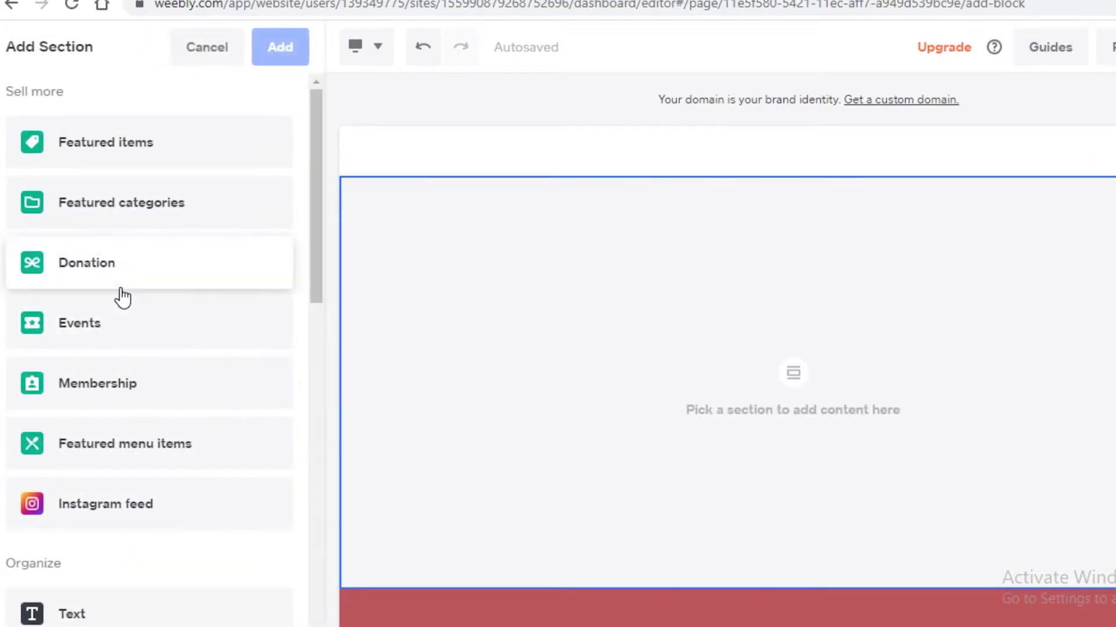
left_click(196, 155)
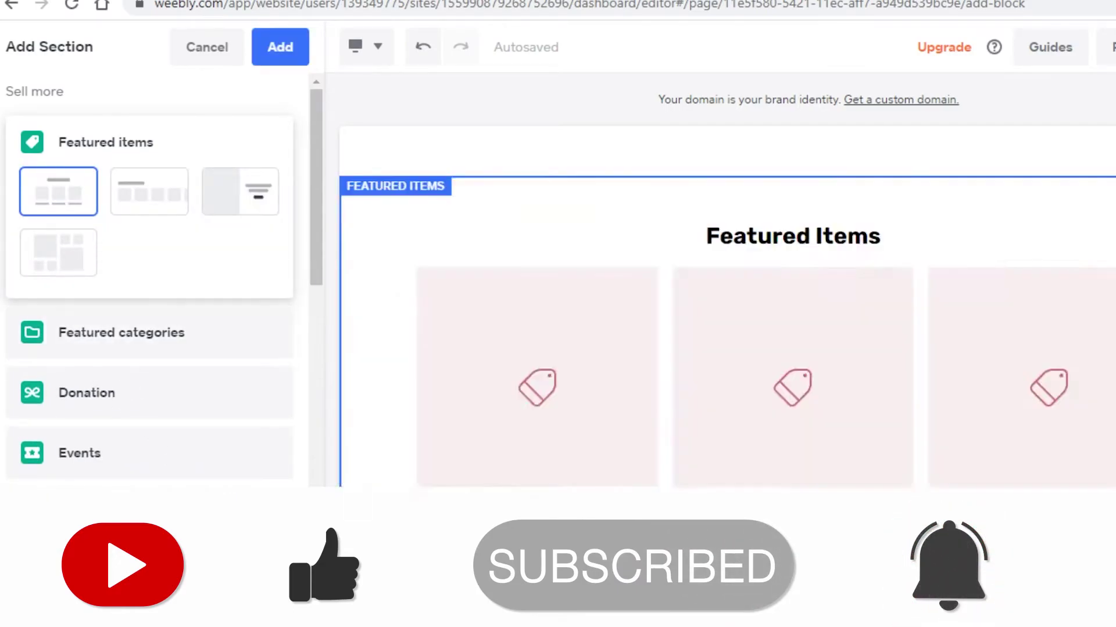
scroll(1044, 295, "up", 20)
scroll(808, 341, "down", 5)
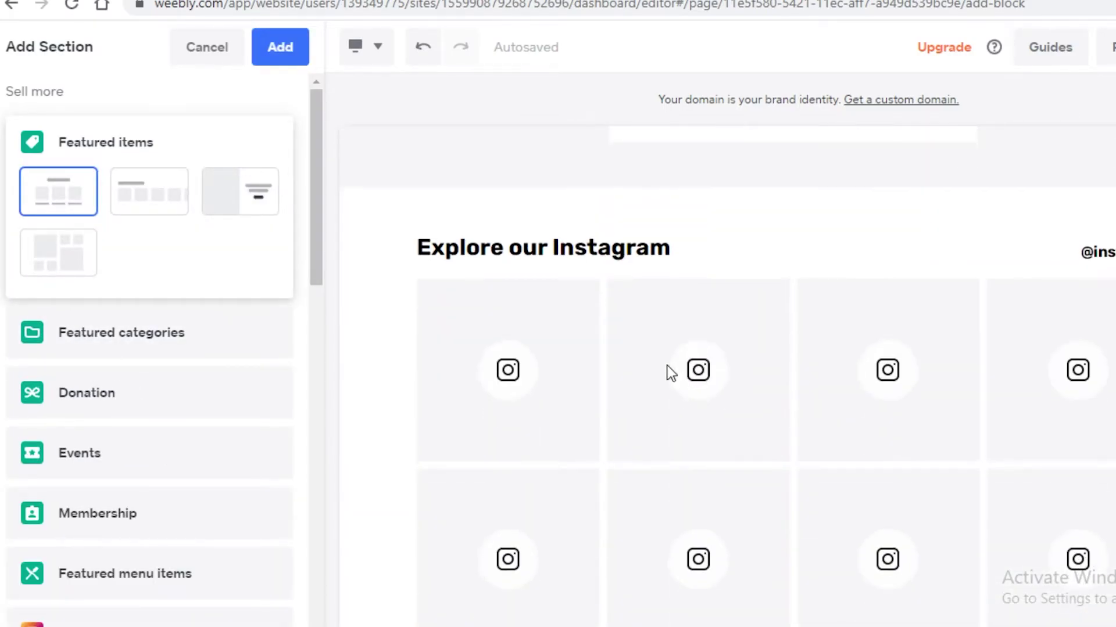
scroll(667, 365, "up", 5)
scroll(435, 360, "down", 20)
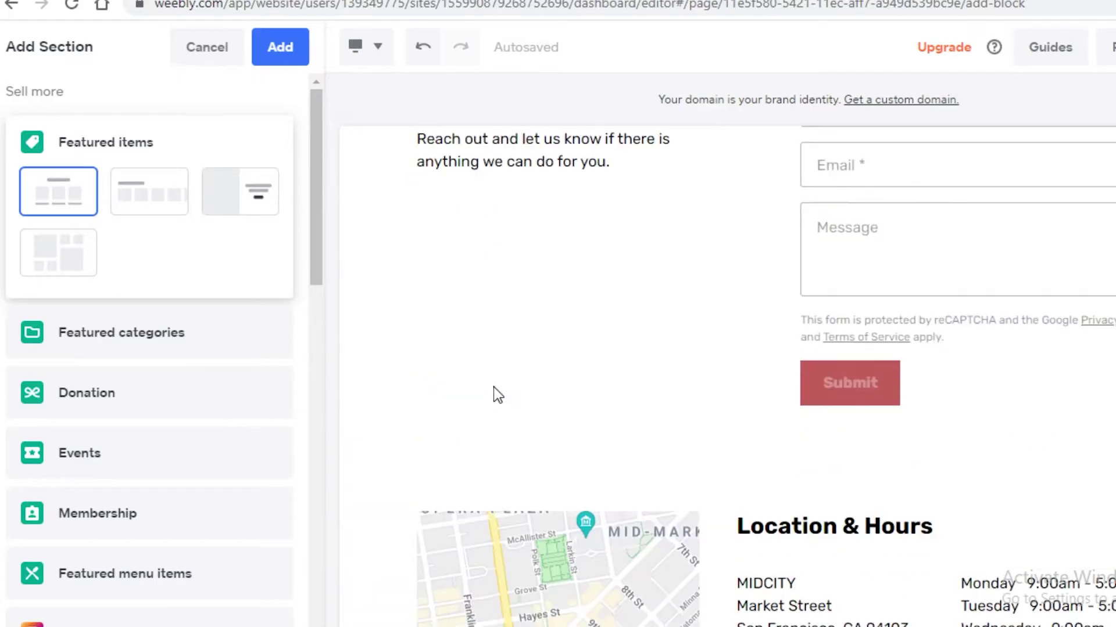
left_click(191, 47)
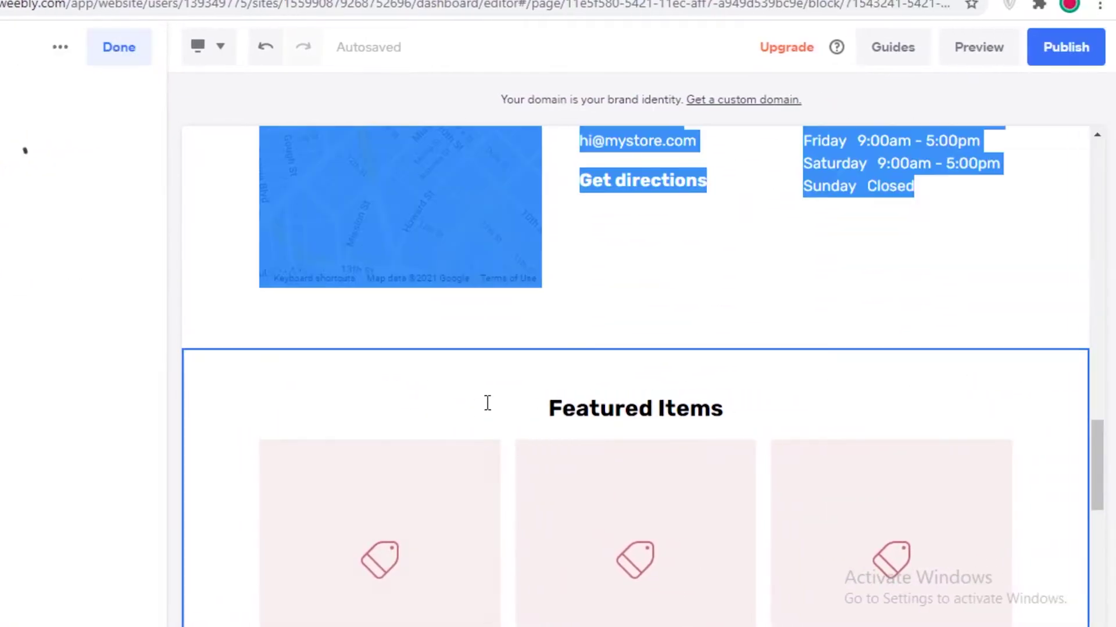
scroll(606, 381, "down", 8)
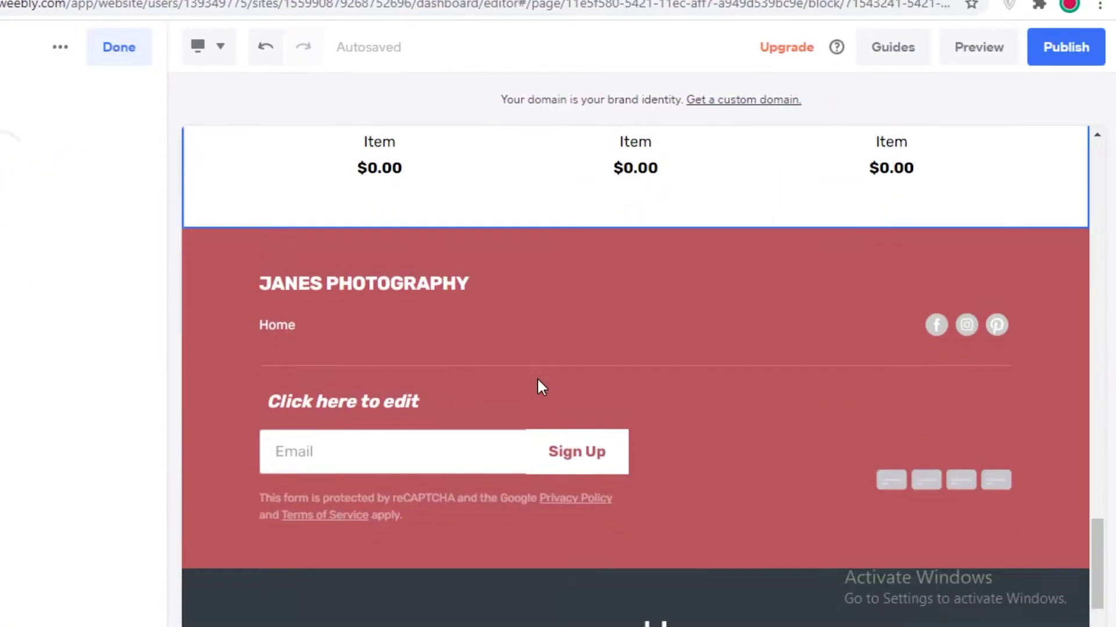
Delete the Featured items section from the home page.
scroll(606, 382, "up", 4)
scroll(538, 381, "up", 5)
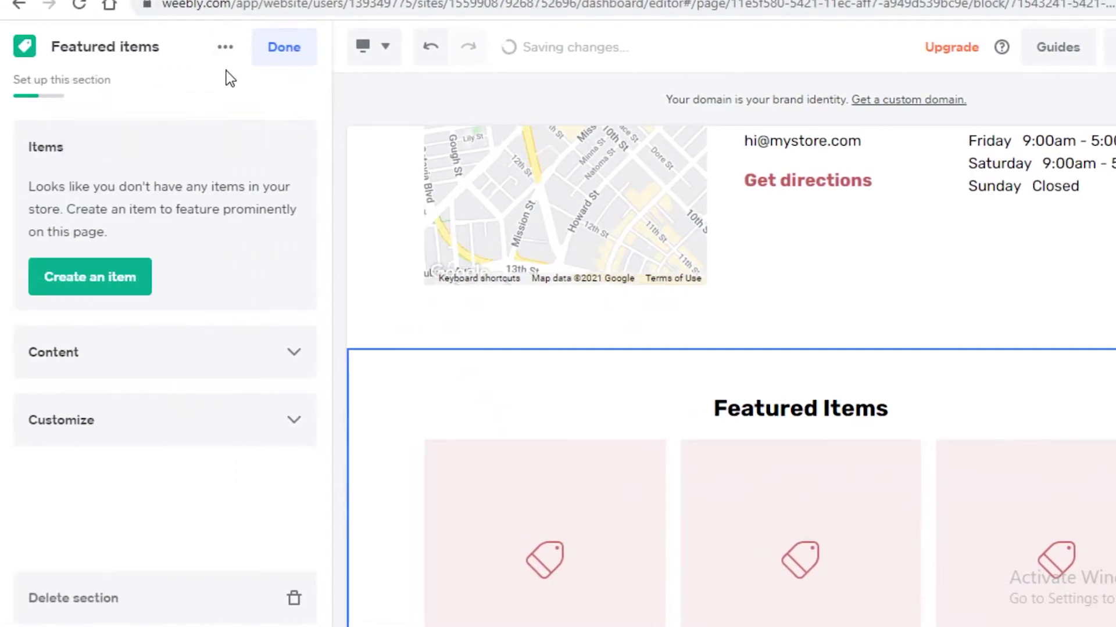
left_click(185, 608)
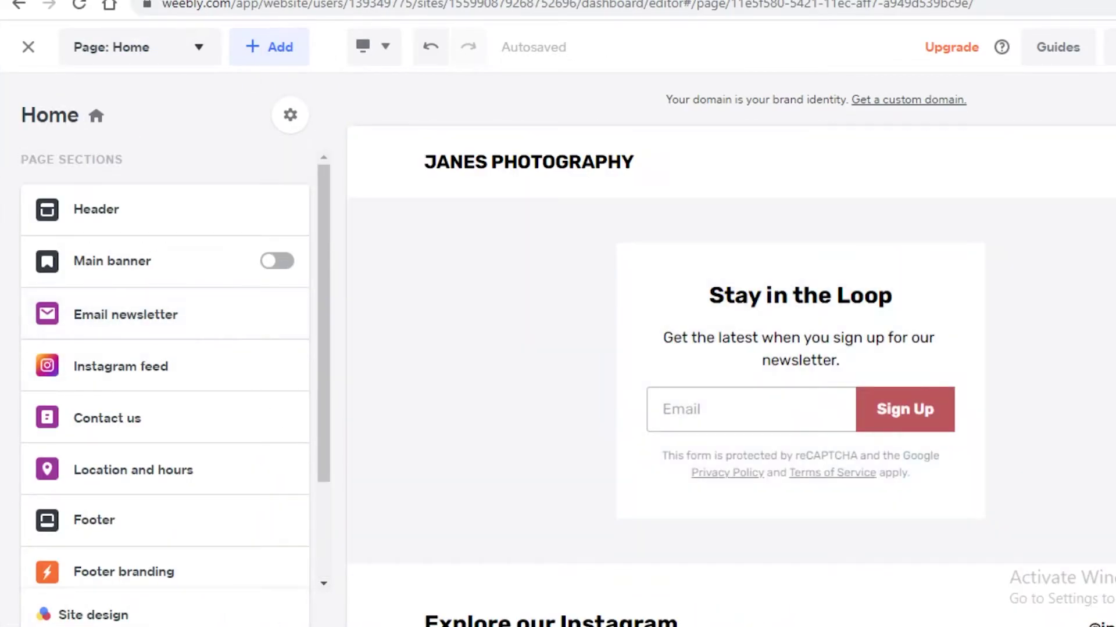
scroll(441, 348, "down", 3)
scroll(100, 512, "down", 1)
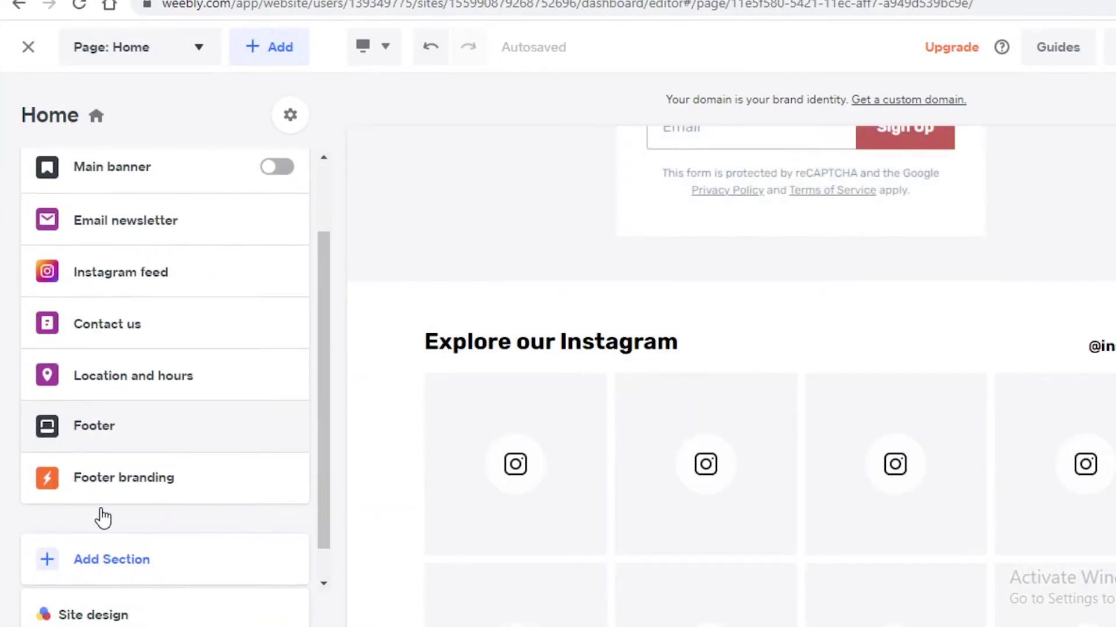
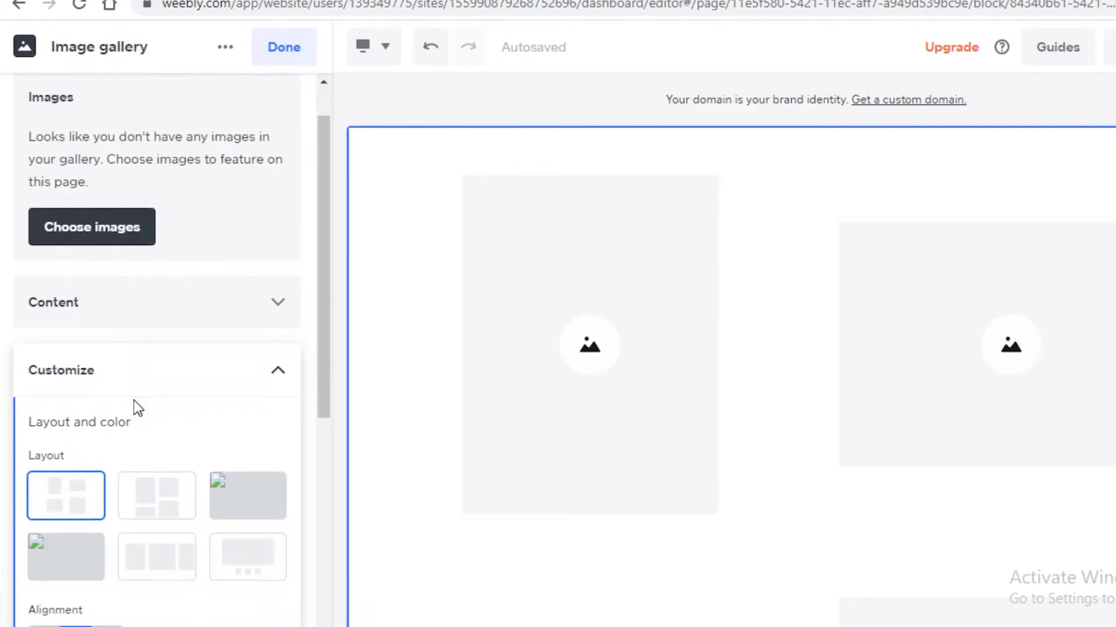
scroll(146, 491, "down", 3)
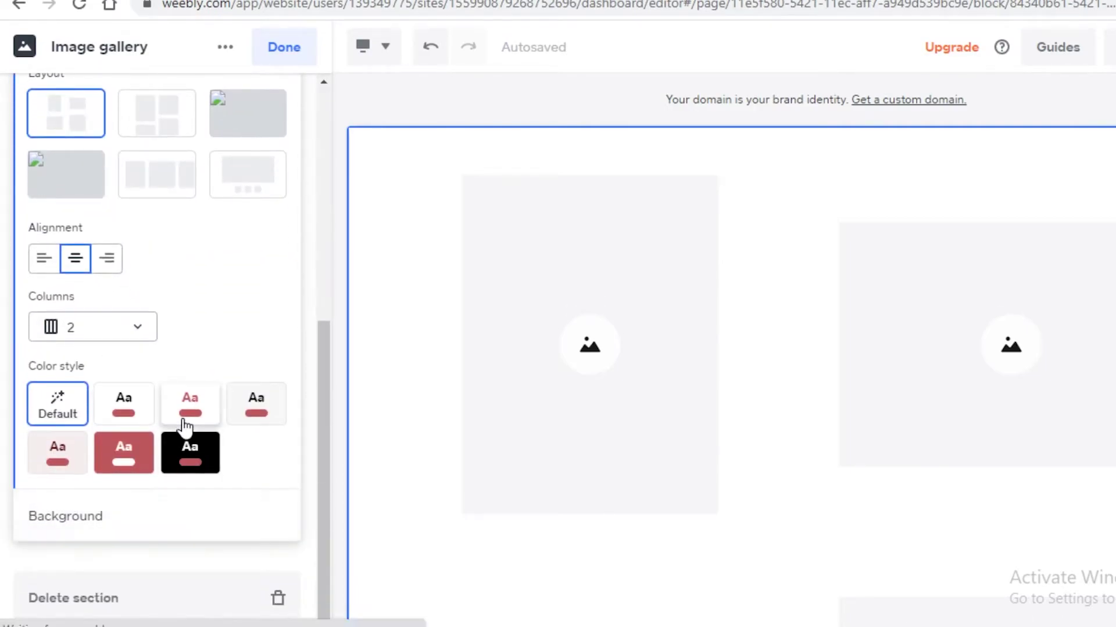
Try the black color style on the image gallery section.
left_click(186, 471)
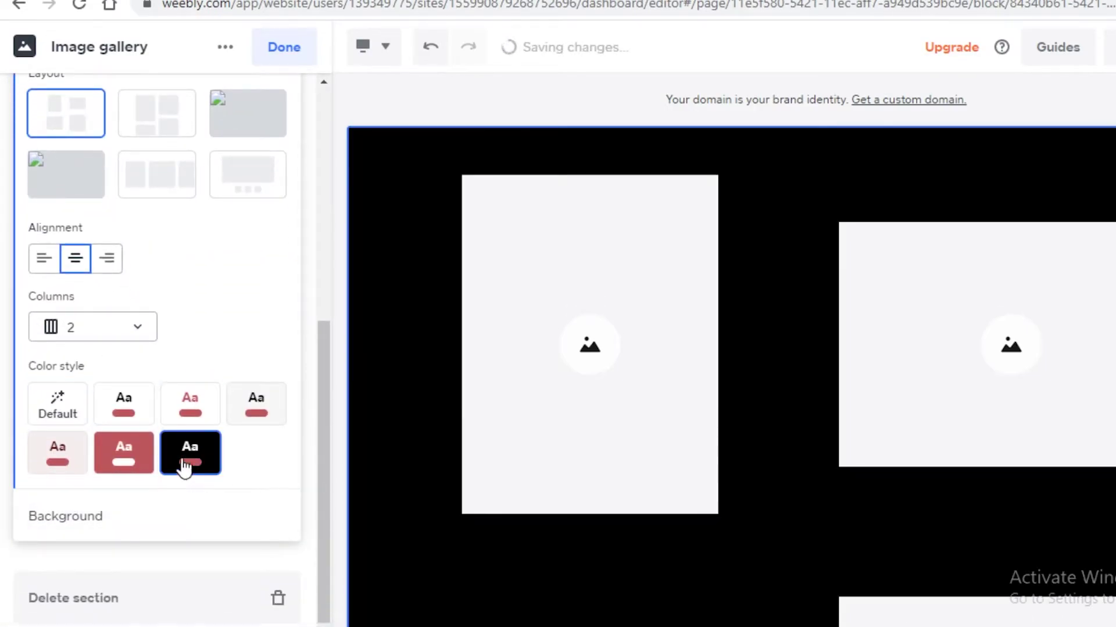
scroll(187, 450, "up", 5)
scroll(827, 289, "down", 1)
scroll(827, 288, "up", 6)
scroll(192, 439, "down", 5)
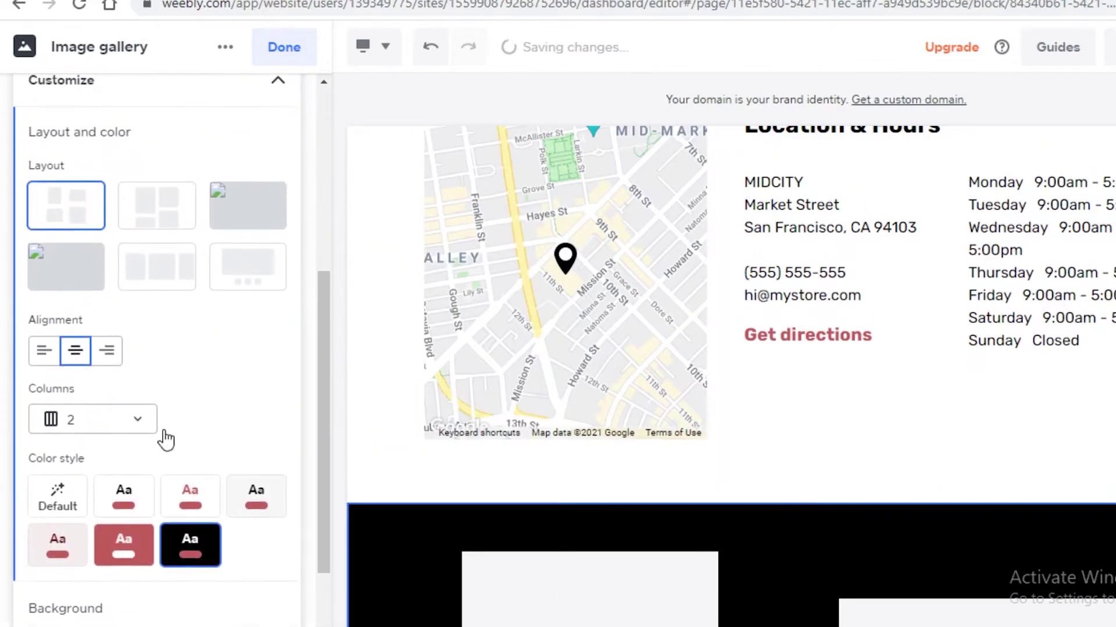
Apply the color style with the solid red background and white text to the image gallery section.
left_click(124, 449)
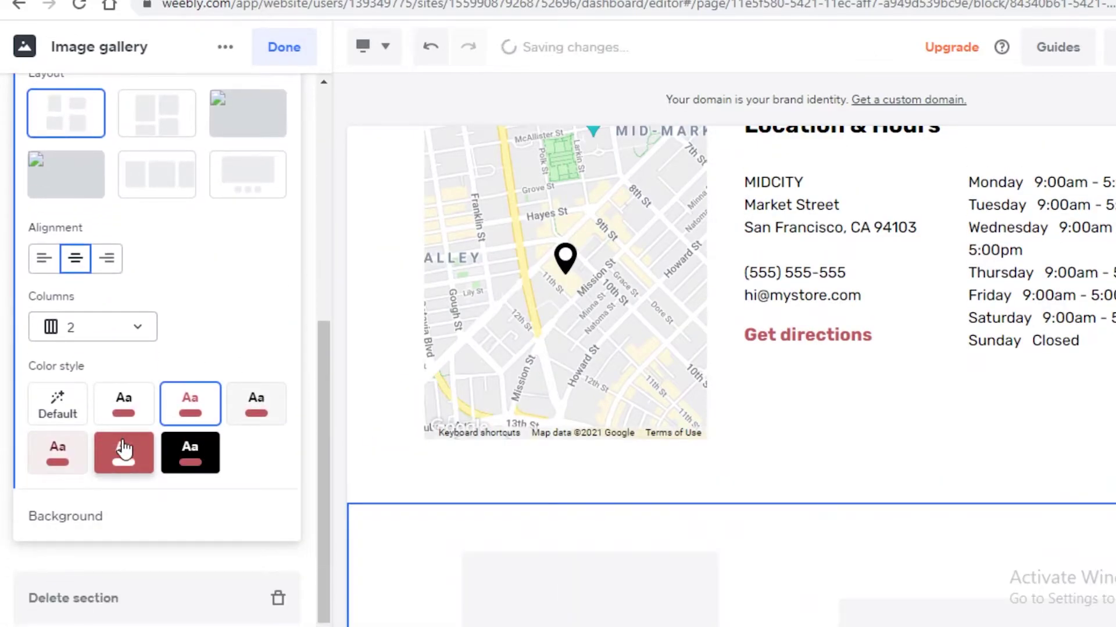
scroll(625, 397, "down", 4)
scroll(625, 398, "up", 2)
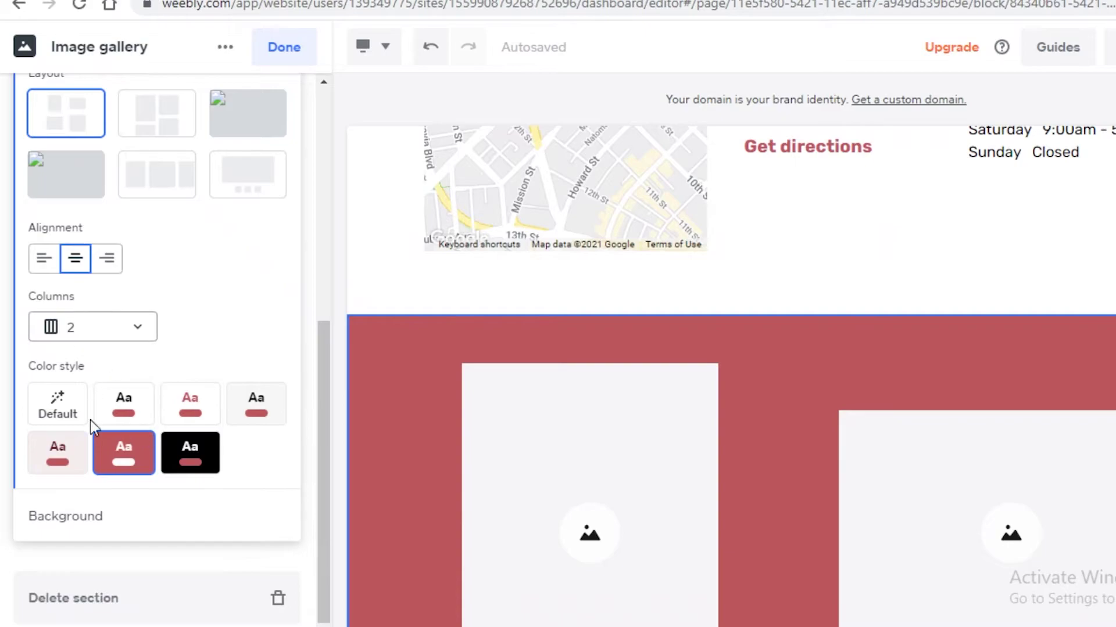
Try the horizontally scrolling carousel layout for the image gallery.
scroll(136, 352, "up", 3)
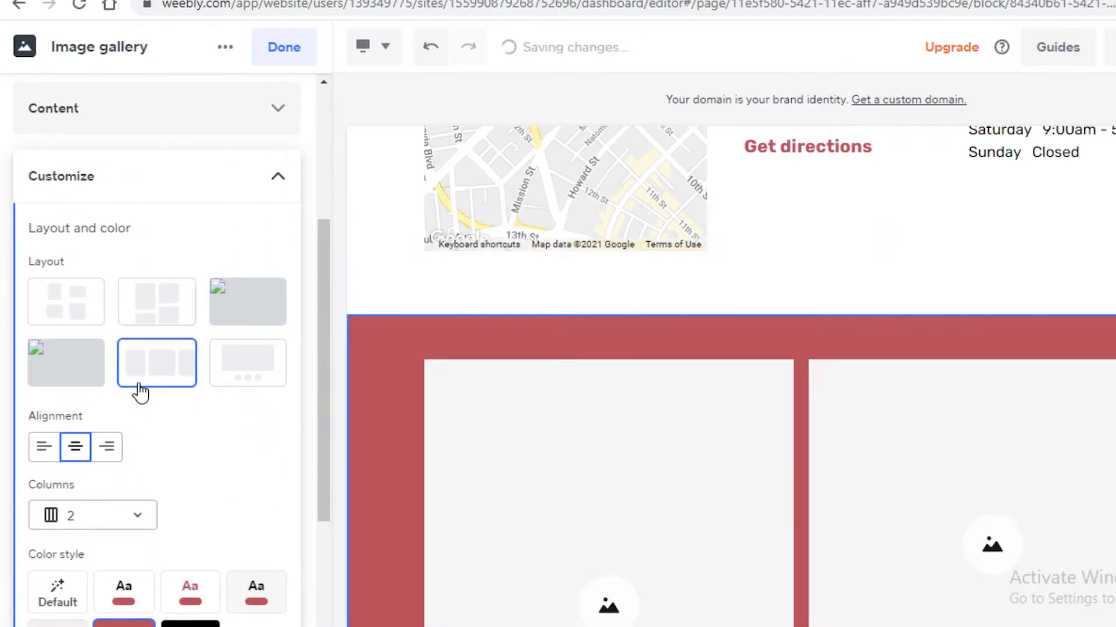
scroll(827, 461, "down", 4)
scroll(781, 473, "up", 2)
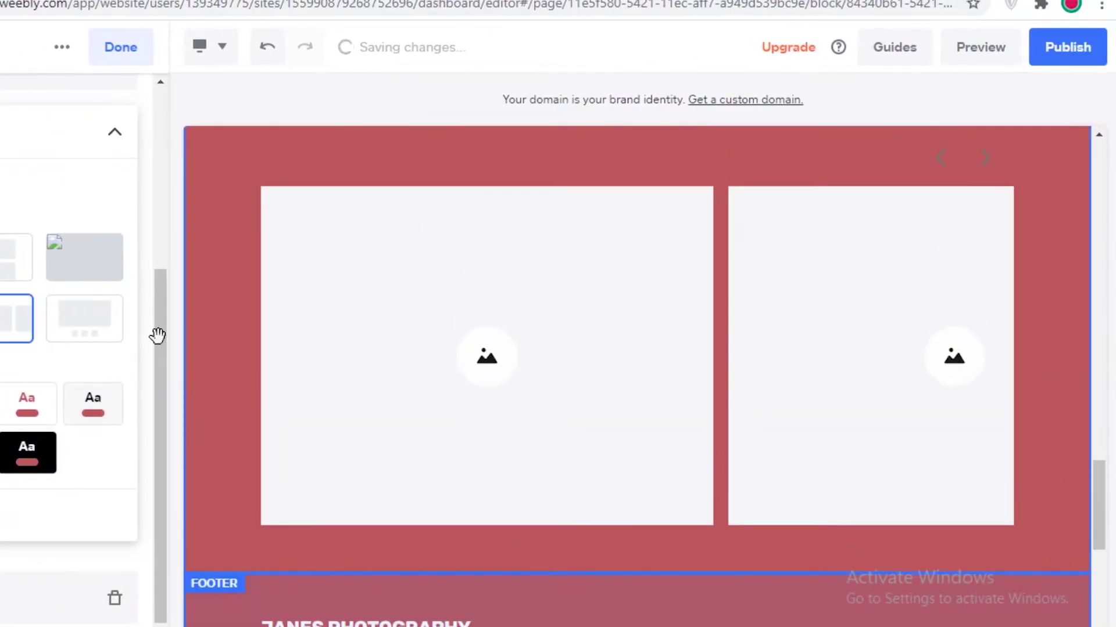
Apply the staggered tile layout with three columns to the image gallery and finish editing the section.
scroll(82, 354, "up", 2)
scroll(14, 371, "down", 1)
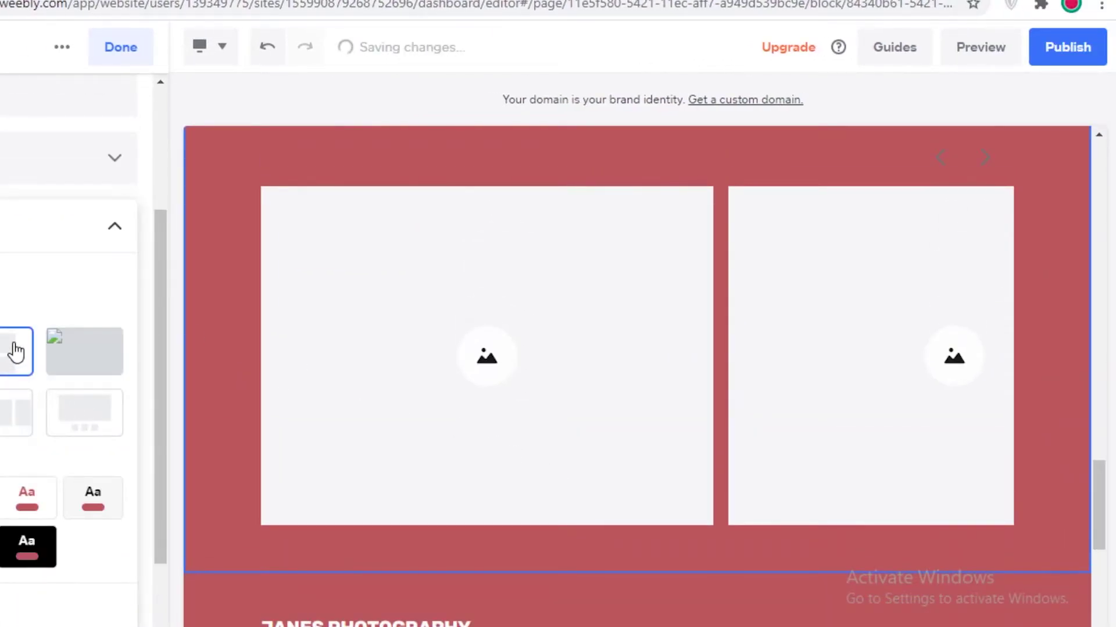
scroll(3, 388, "down", 3)
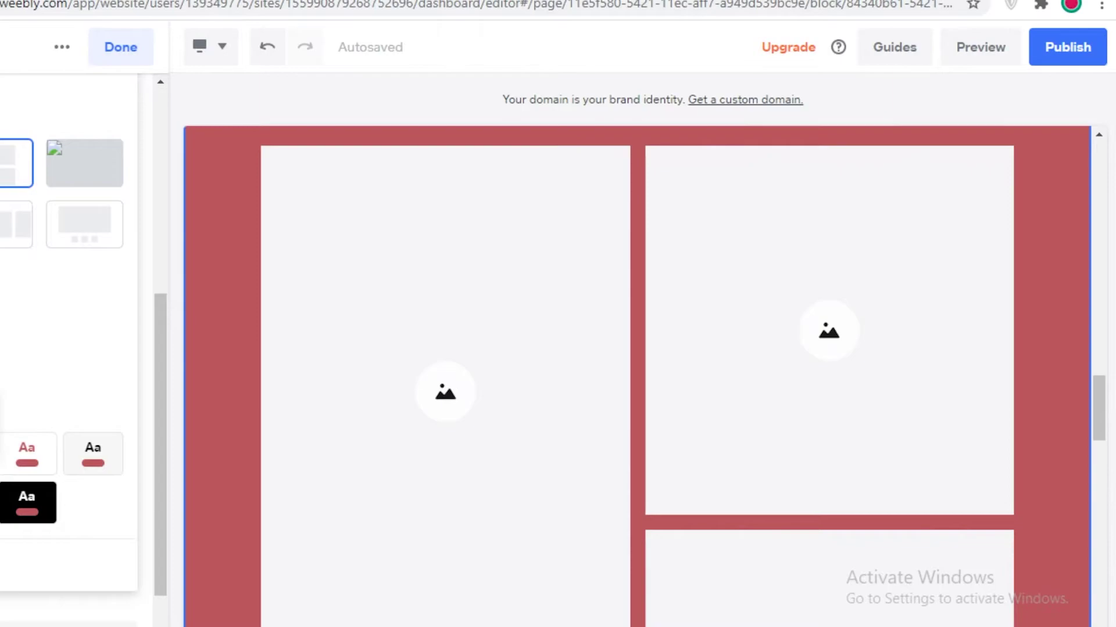
scroll(244, 413, "down", 3)
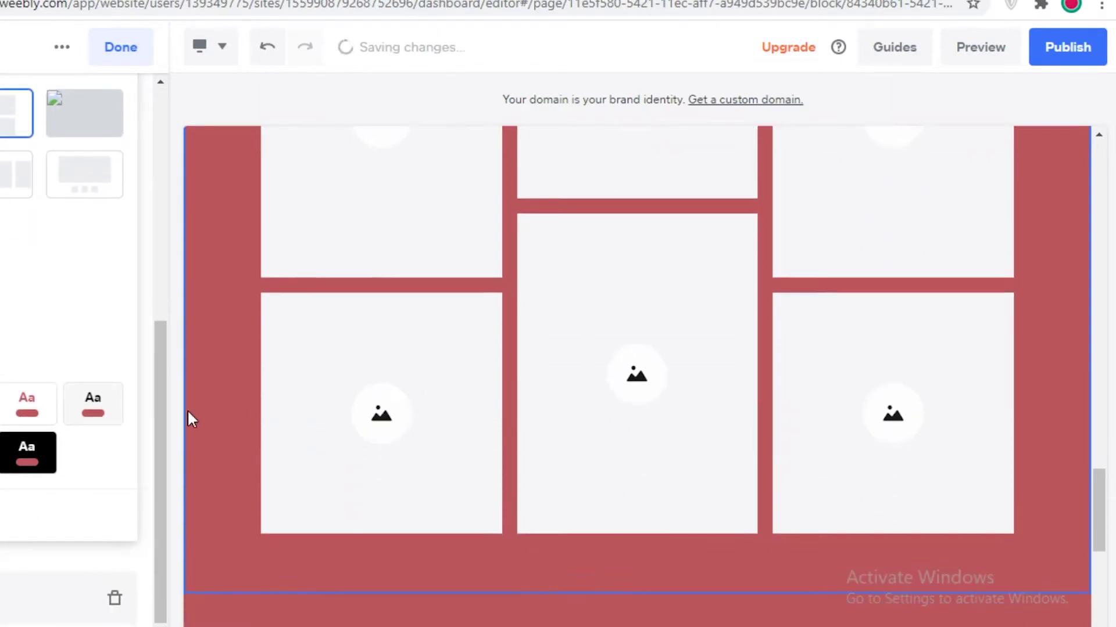
left_click(116, 55)
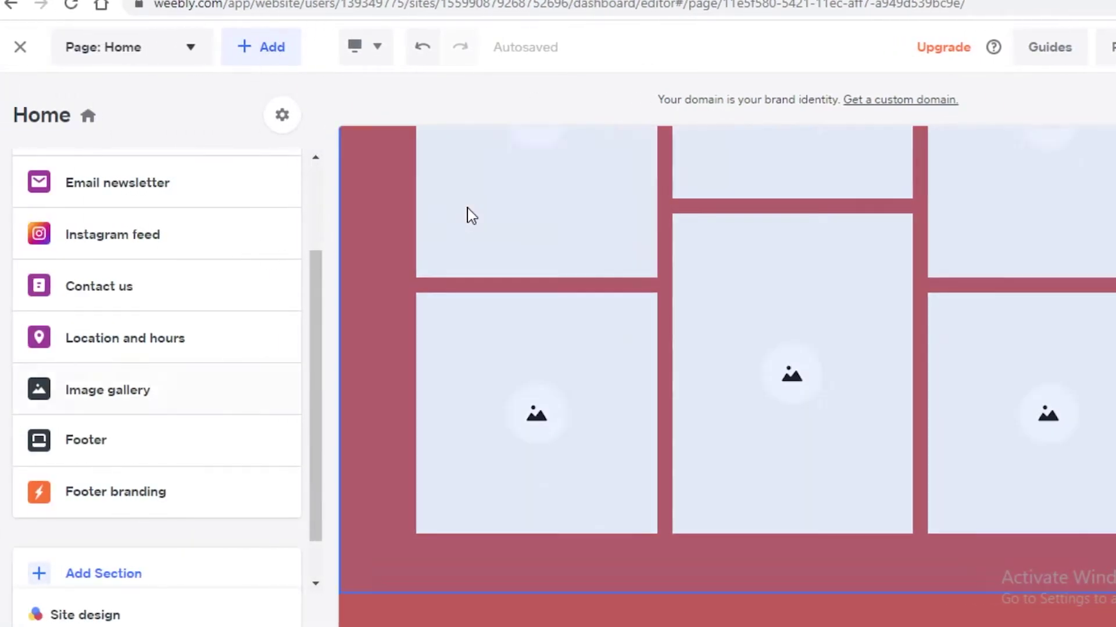
Move the image gallery section up the home page until it sits directly below the header.
left_click(371, 359)
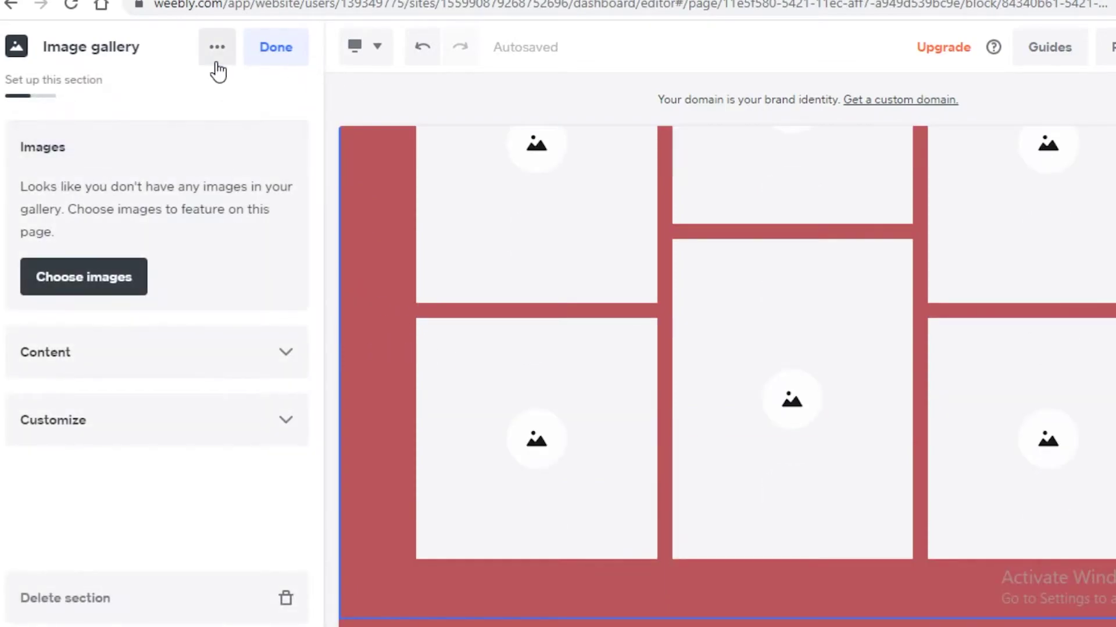
left_click(217, 47)
scroll(420, 211, "up", 5)
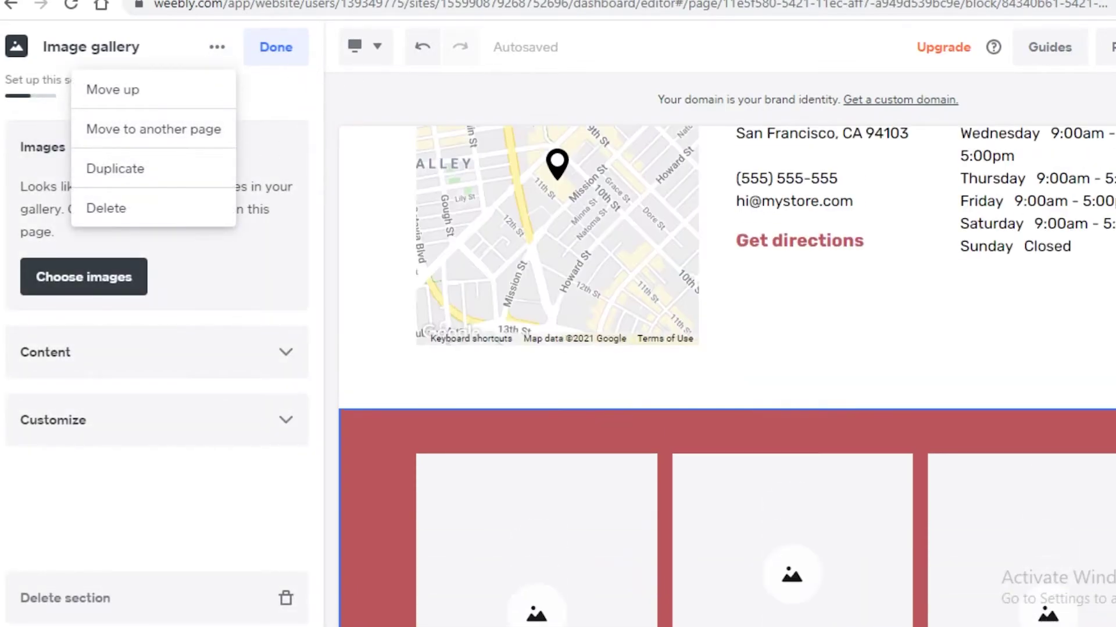
left_click(235, 112)
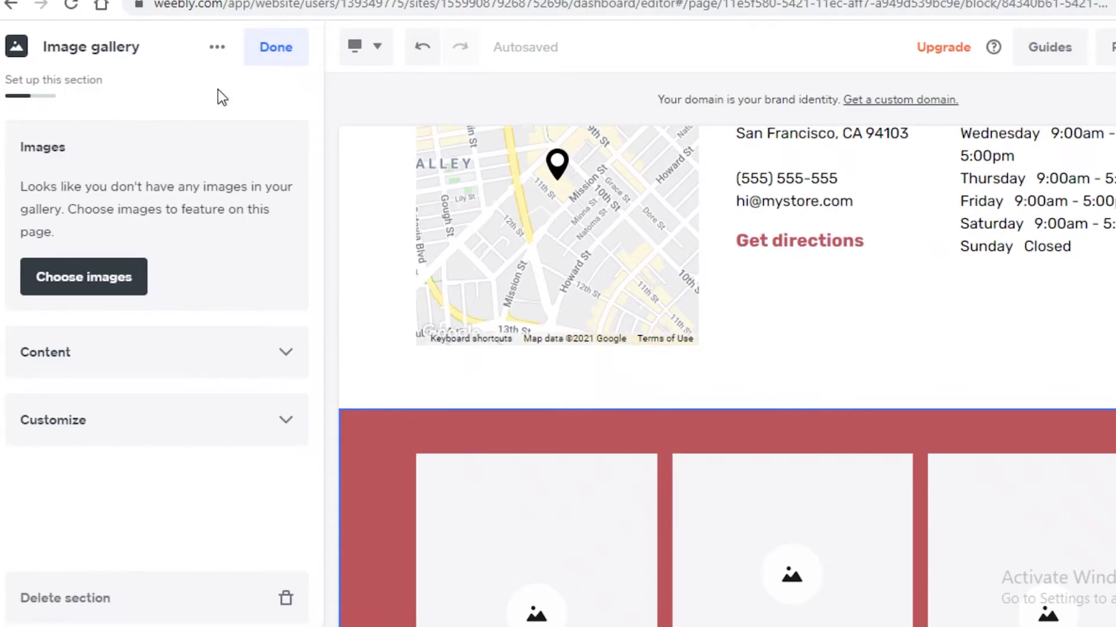
left_click(214, 49)
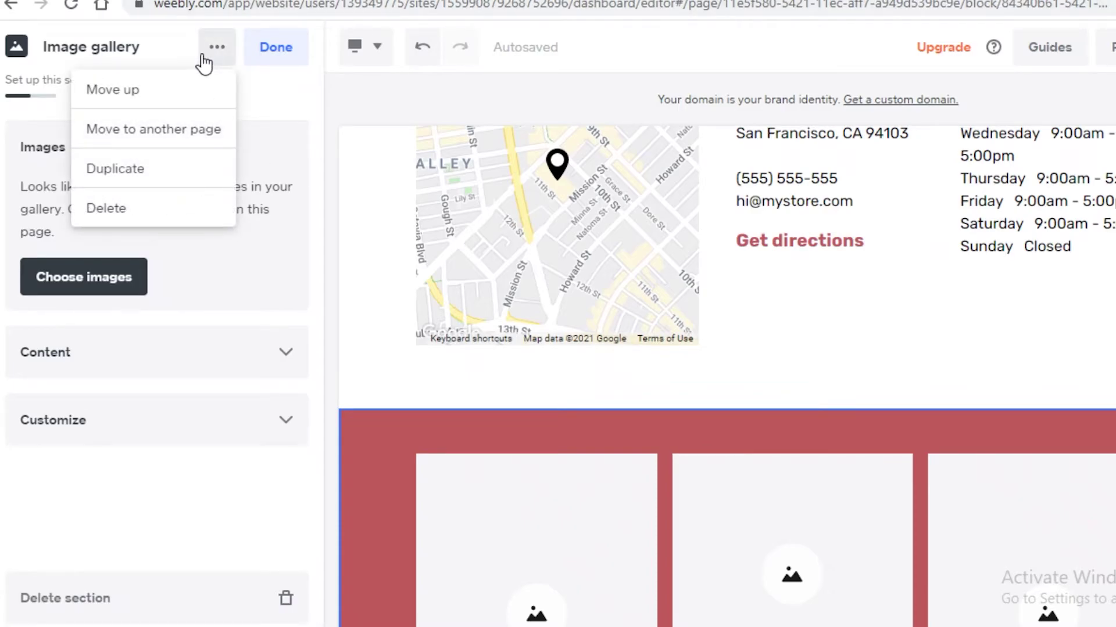
left_click(121, 97)
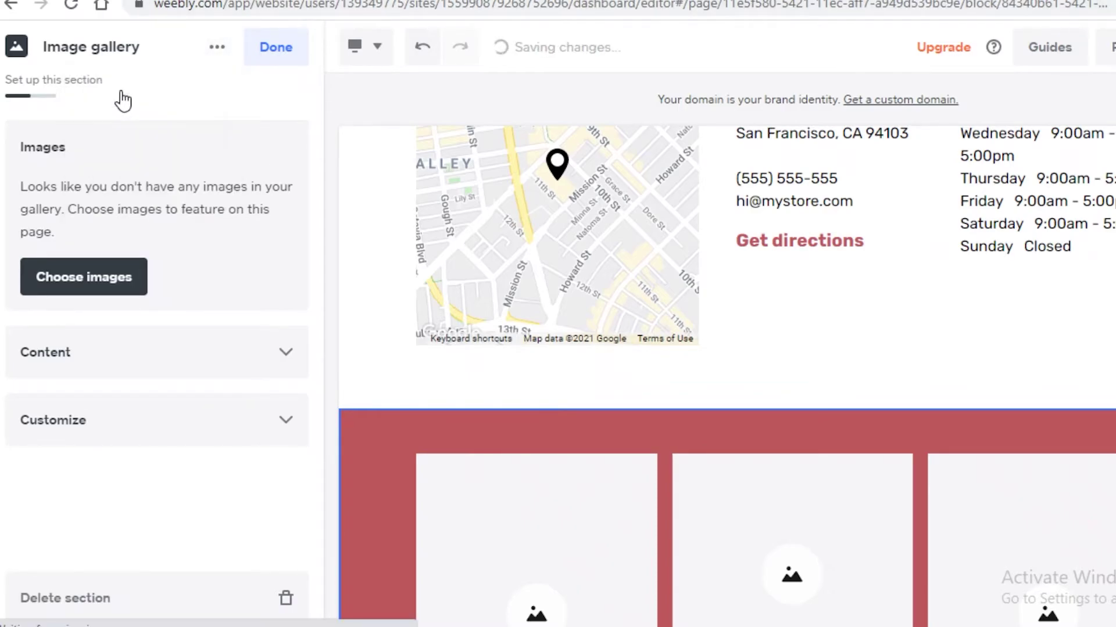
left_click(216, 47)
left_click(187, 93)
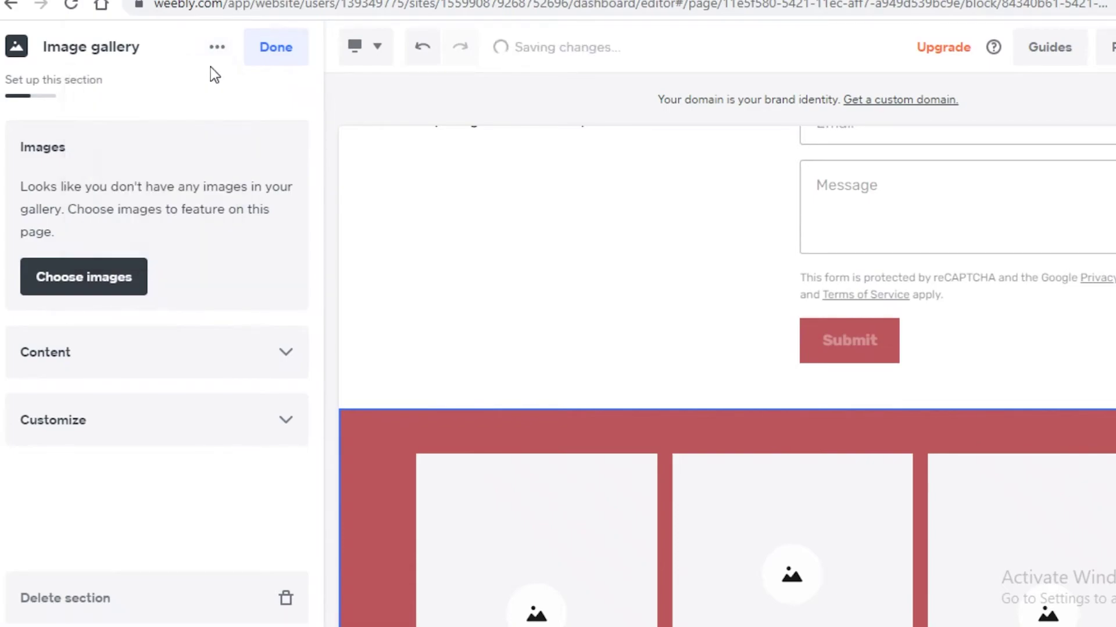
left_click(217, 47)
left_click(175, 91)
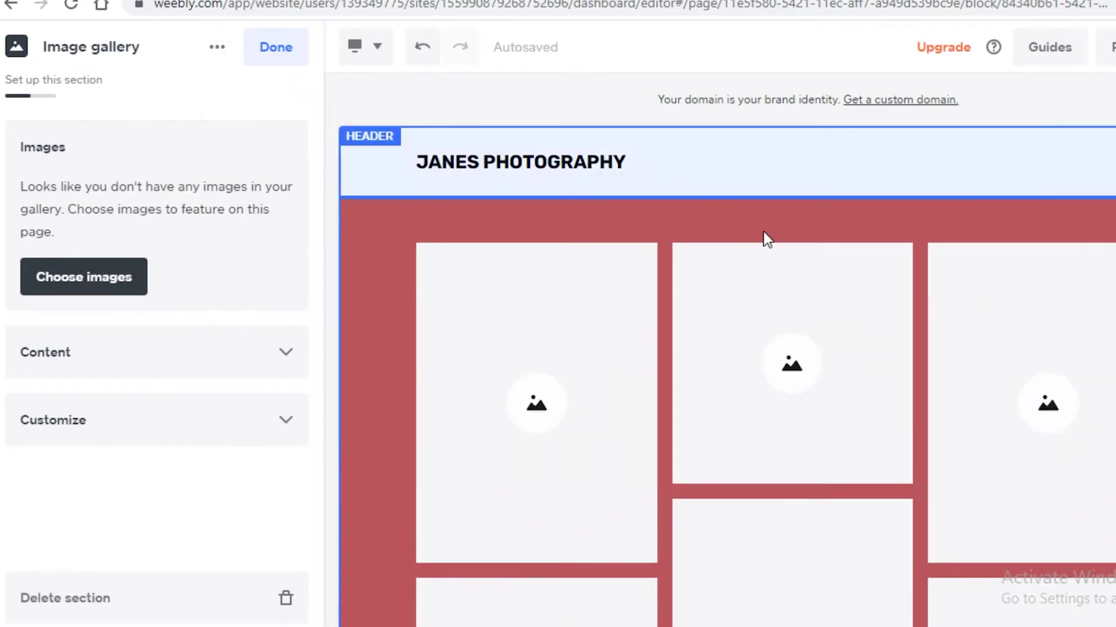
scroll(543, 443, "down", 5)
scroll(531, 176, "up", 2)
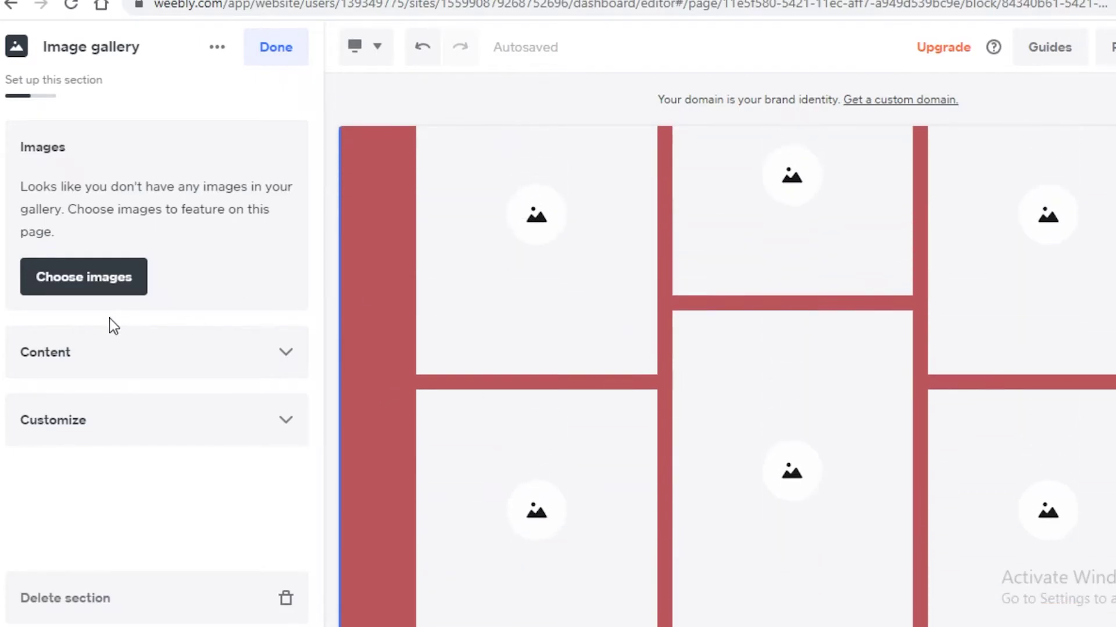
Add several free stock photos from the "outfit" results to the image gallery.
left_click(100, 285)
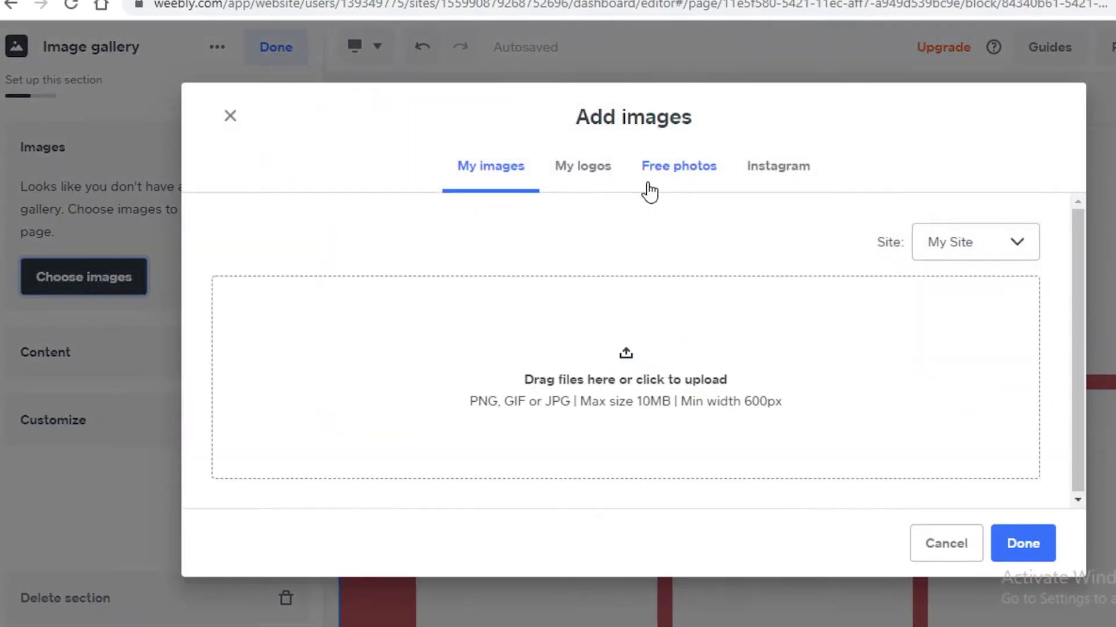
left_click(661, 181)
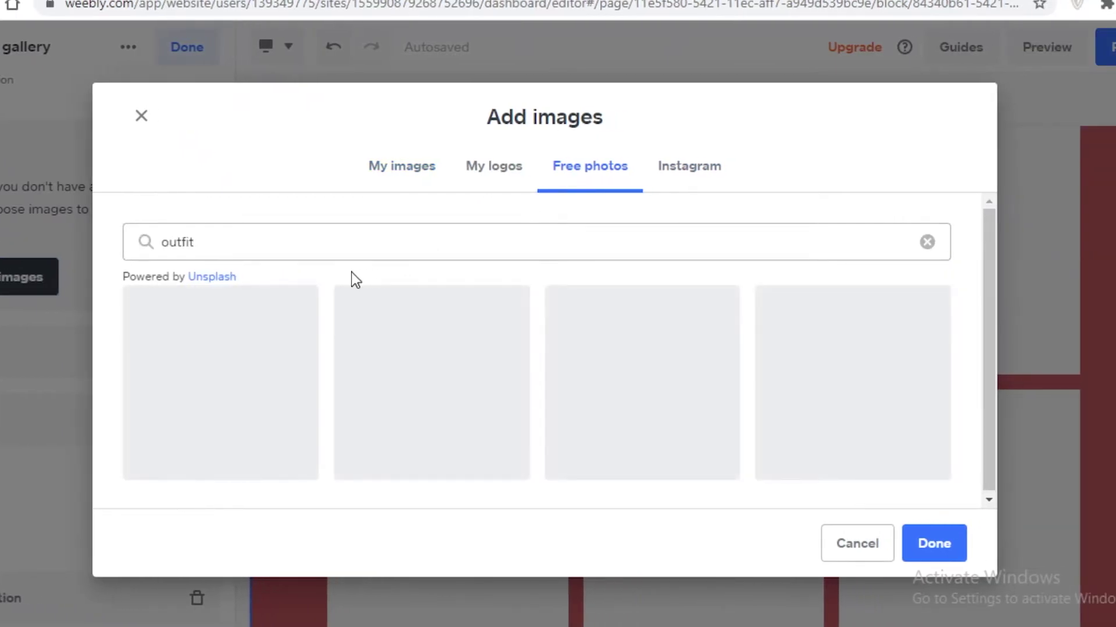
scroll(909, 274, "down", 5)
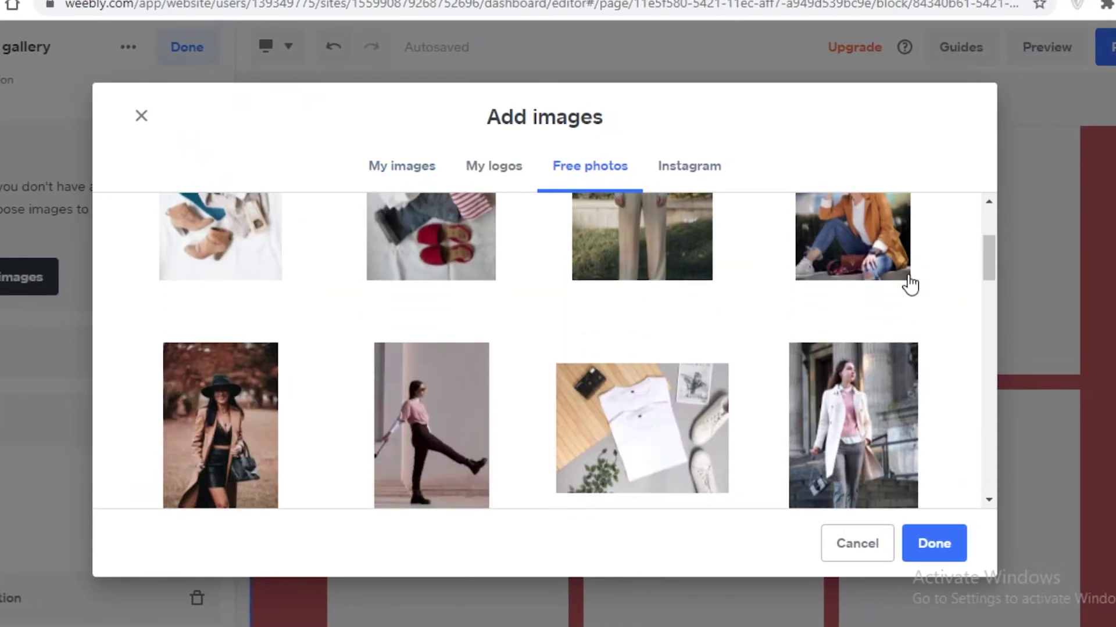
left_click(915, 278)
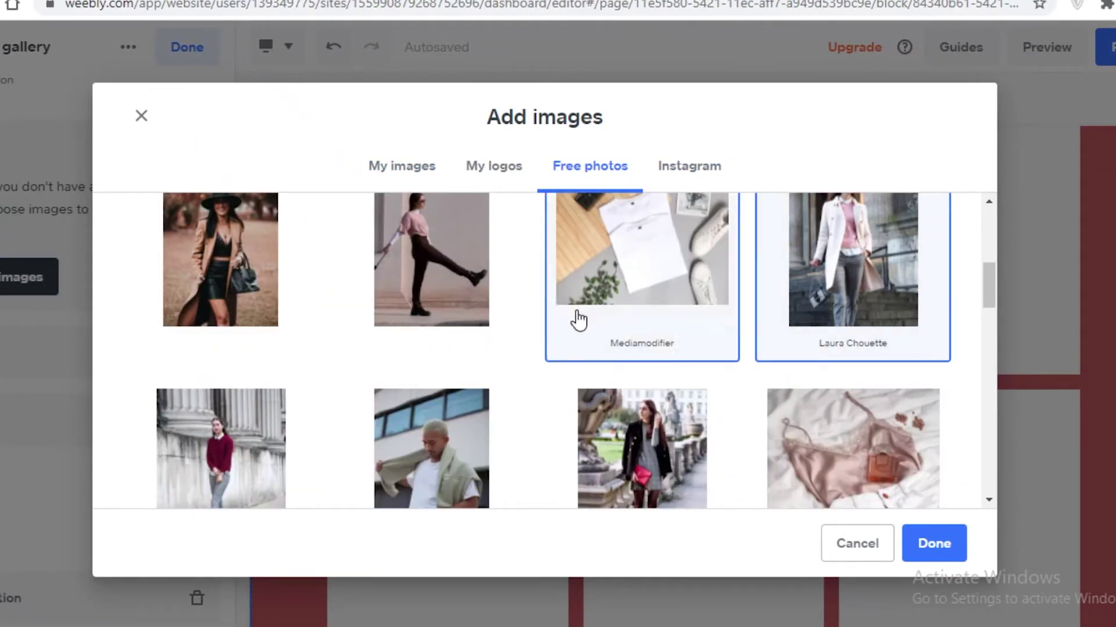
left_click(444, 256)
left_click(279, 304)
left_click(221, 441)
left_click(431, 441)
left_click(640, 441)
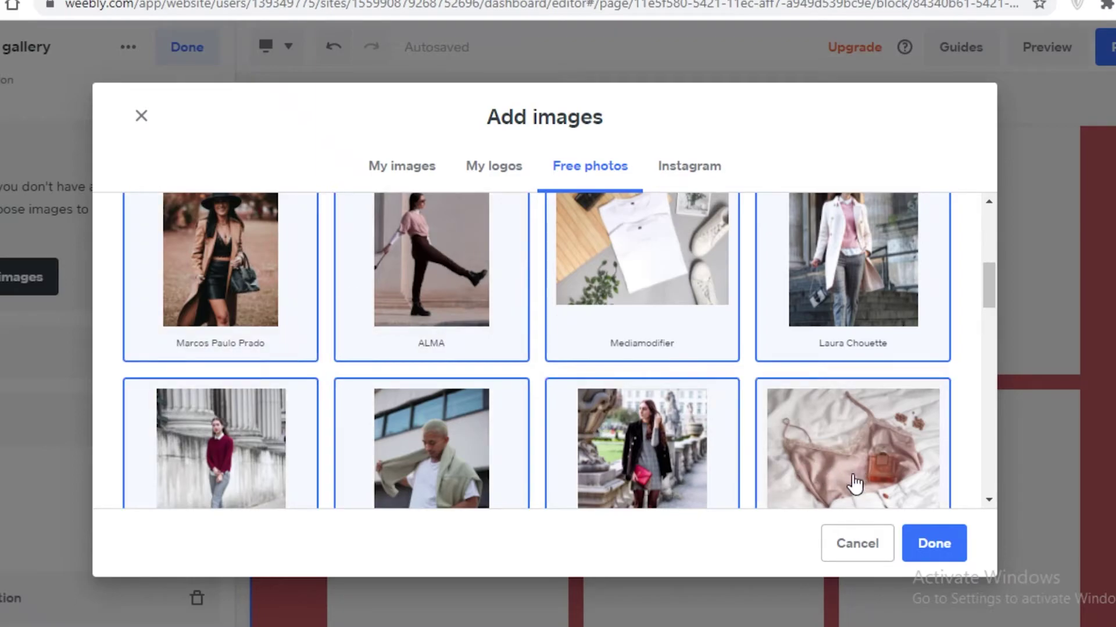
scroll(855, 484, "down", 3)
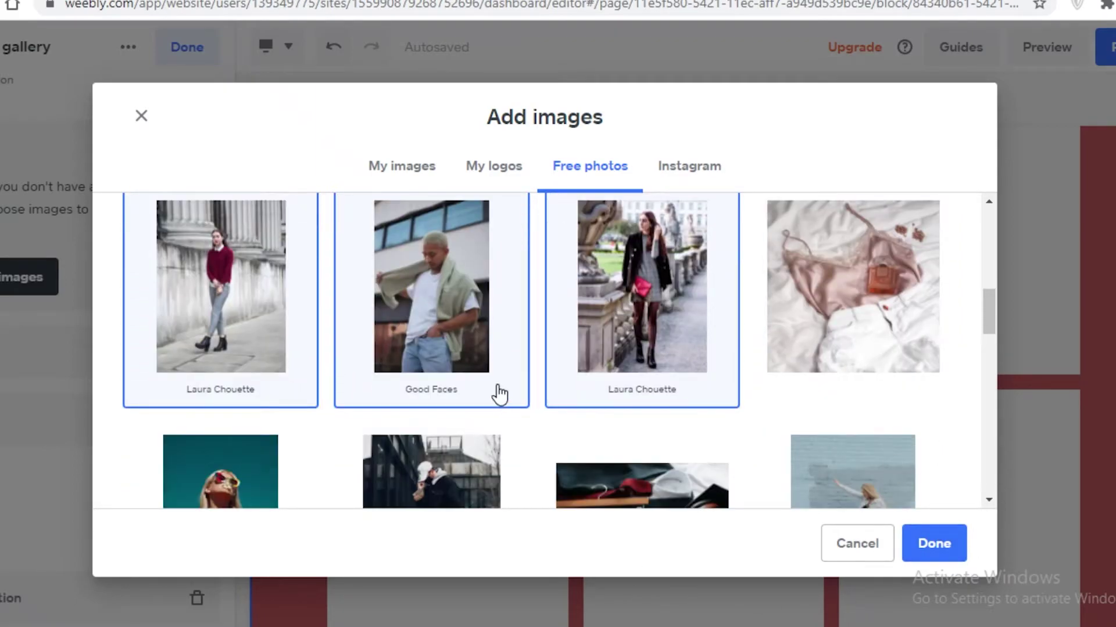
left_click(934, 543)
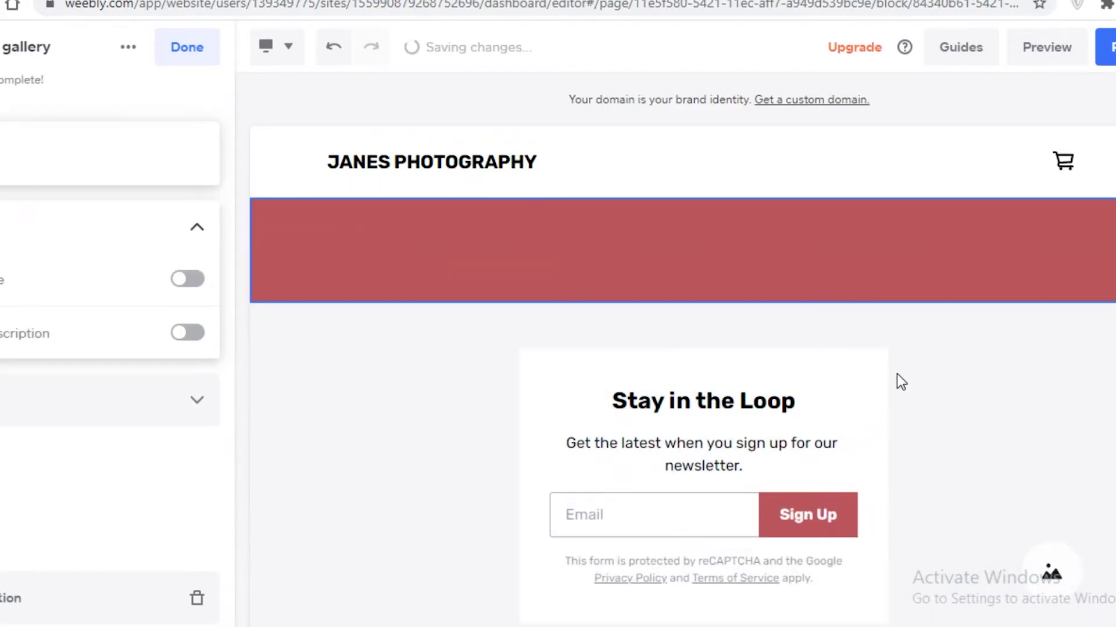
scroll(824, 320, "down", 1)
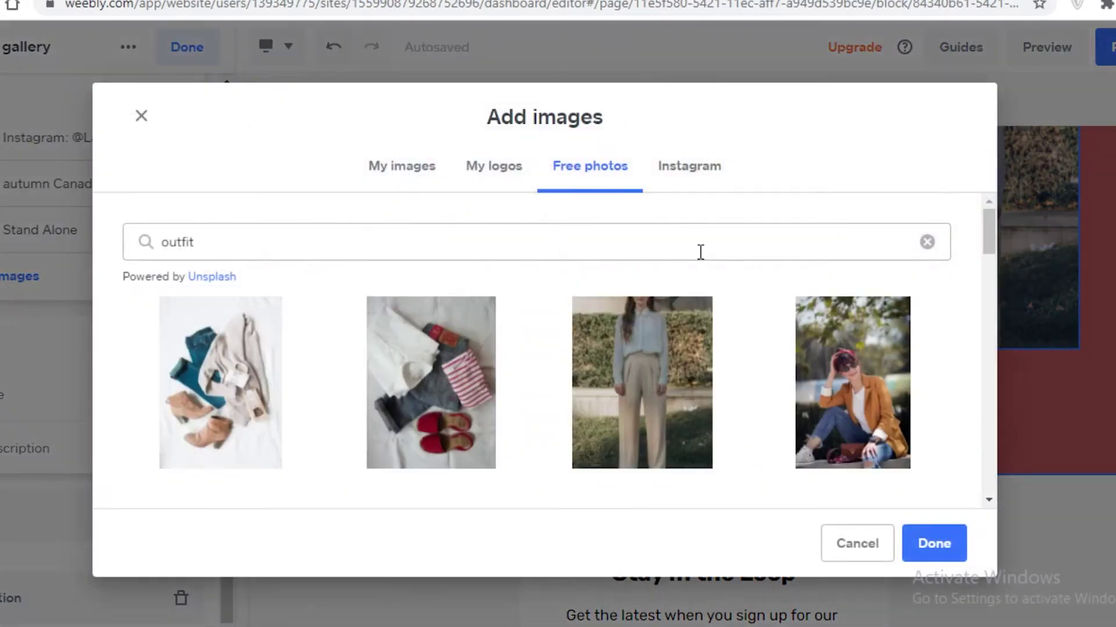
scroll(694, 279, "down", 5)
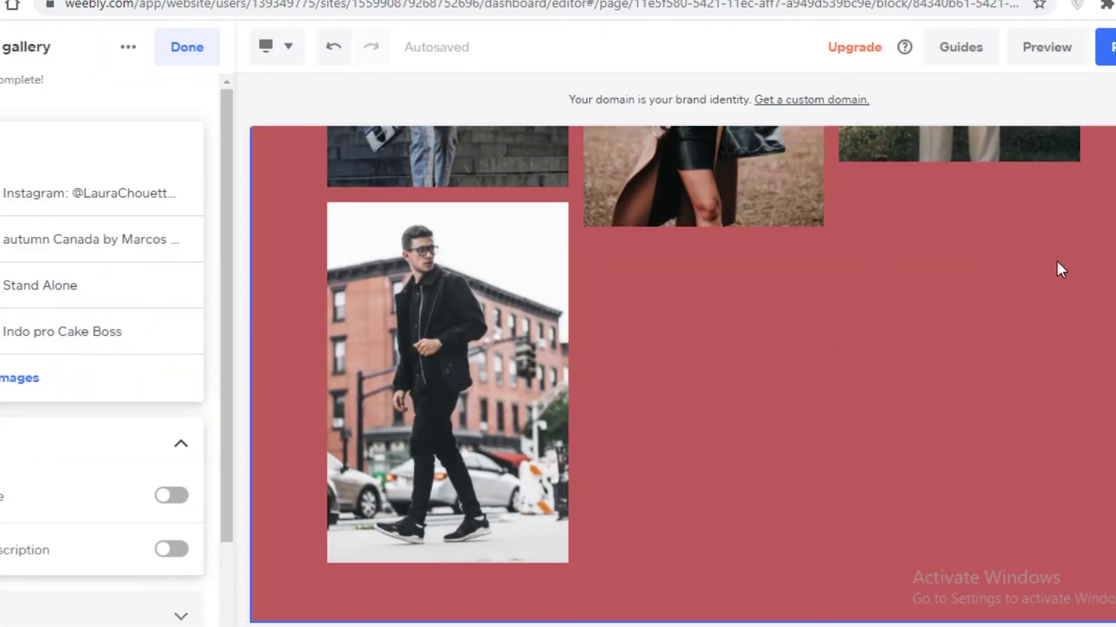
Add two more free outfit photos to the gallery: the man in a white hoodie and the woman in black long sleeves.
scroll(458, 284, "up", 3)
left_click(154, 366)
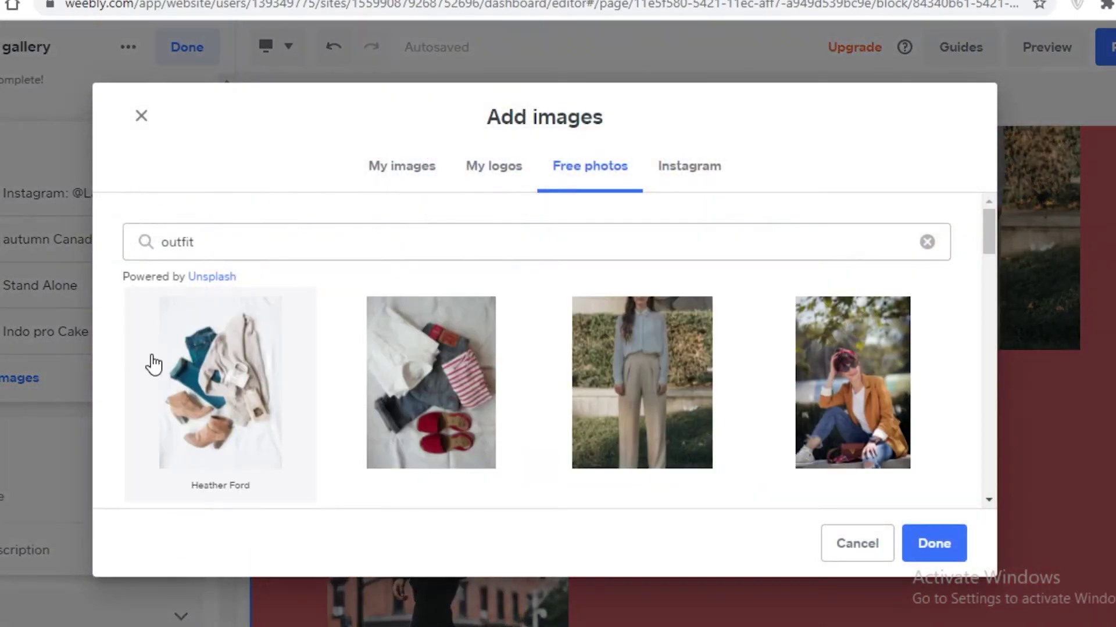
scroll(637, 373, "down", 10)
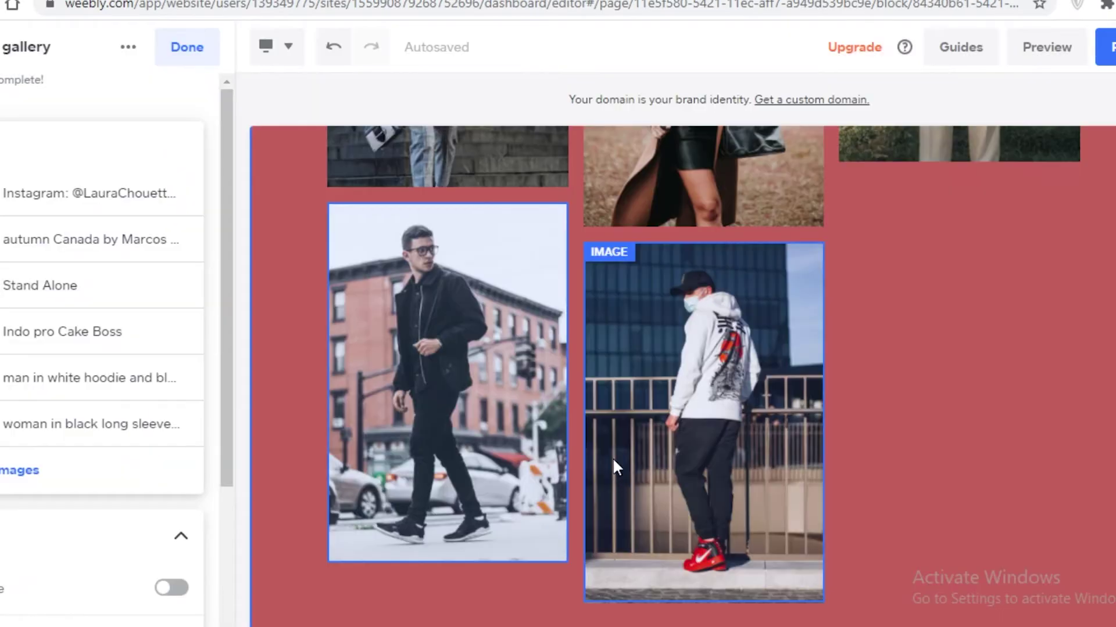
scroll(1081, 326, "down", 3)
scroll(899, 184, "up", 7)
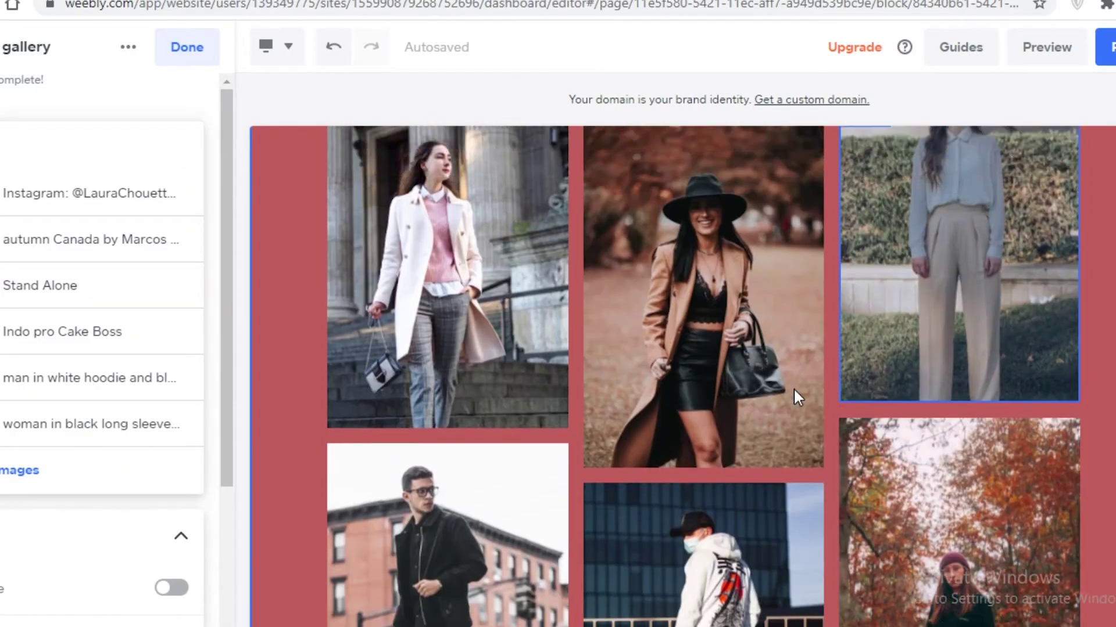
scroll(448, 428, "down", 10)
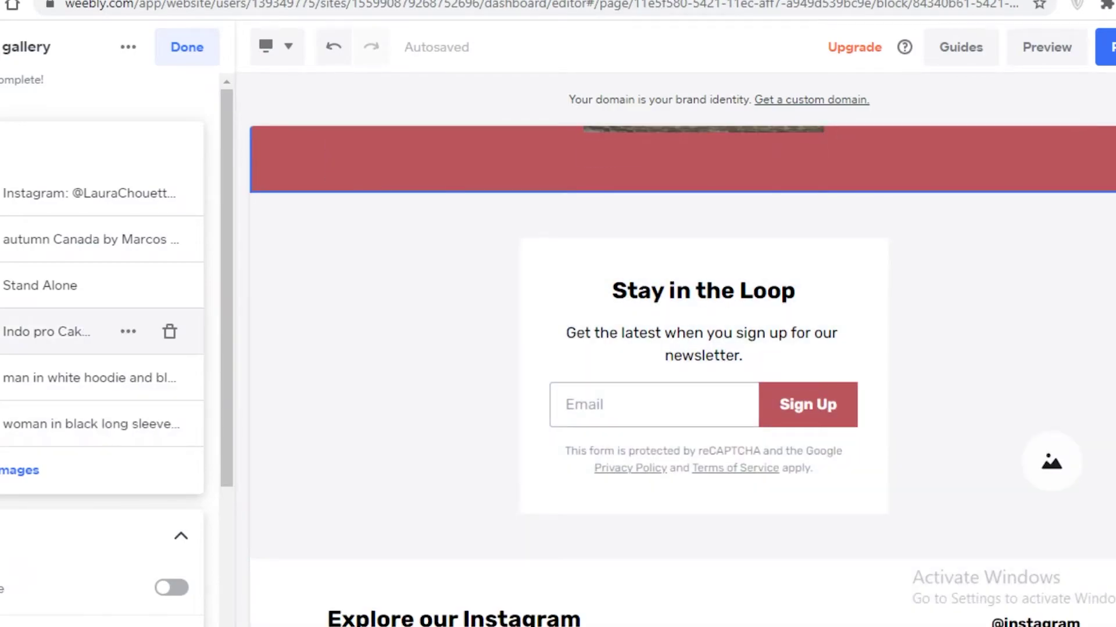
Finish editing the image gallery and review the gallery and newsletter sections on the home page.
left_click(296, 65)
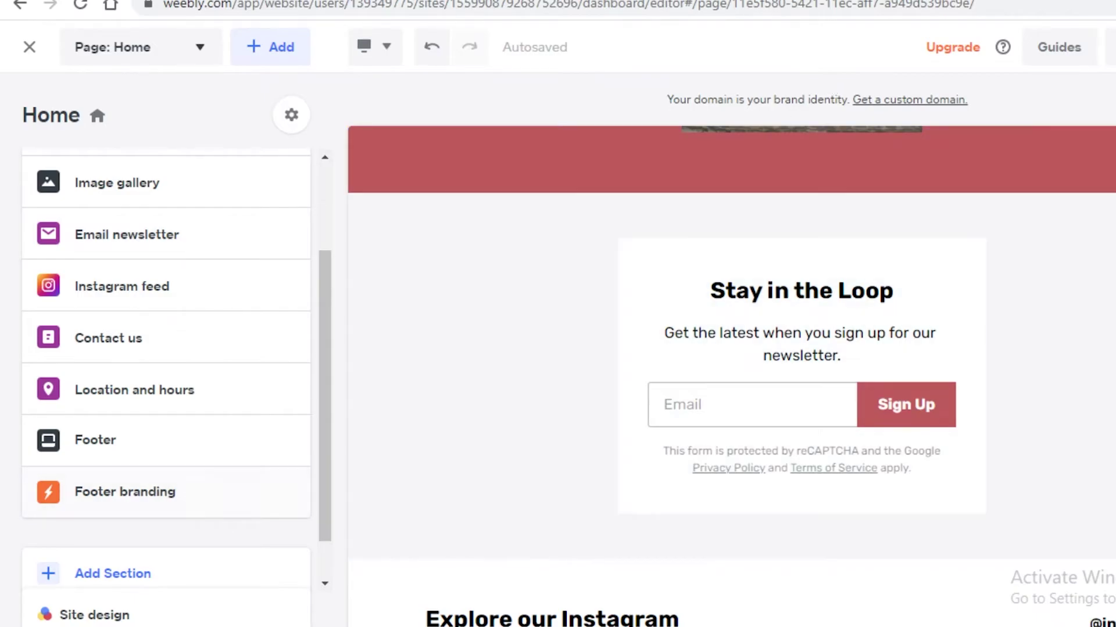
scroll(792, 331, "up", 5)
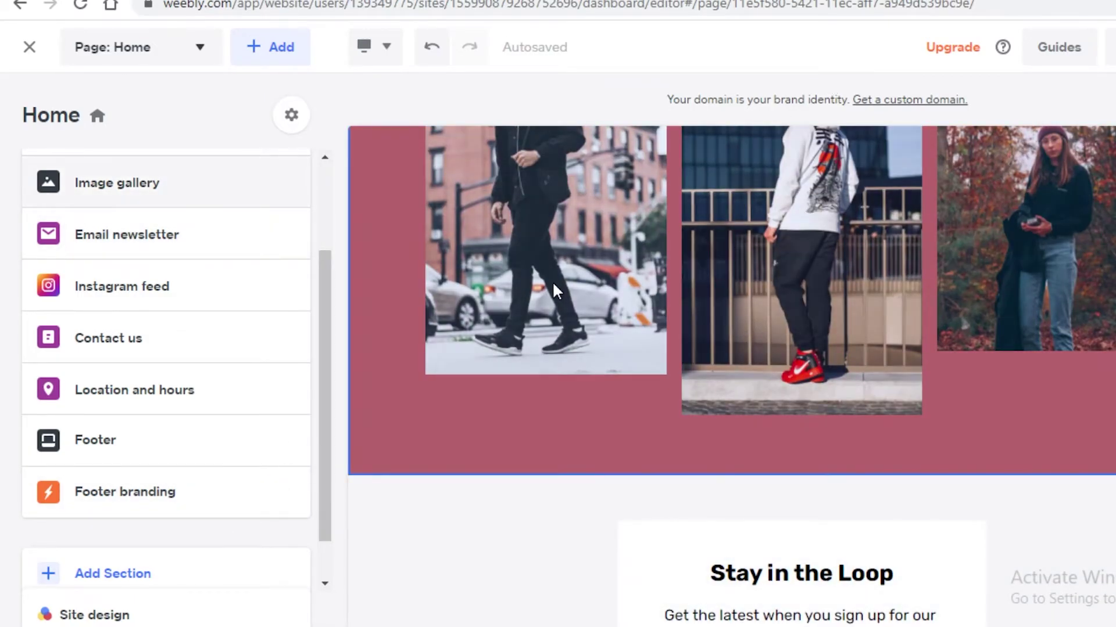
scroll(653, 513, "down", 8)
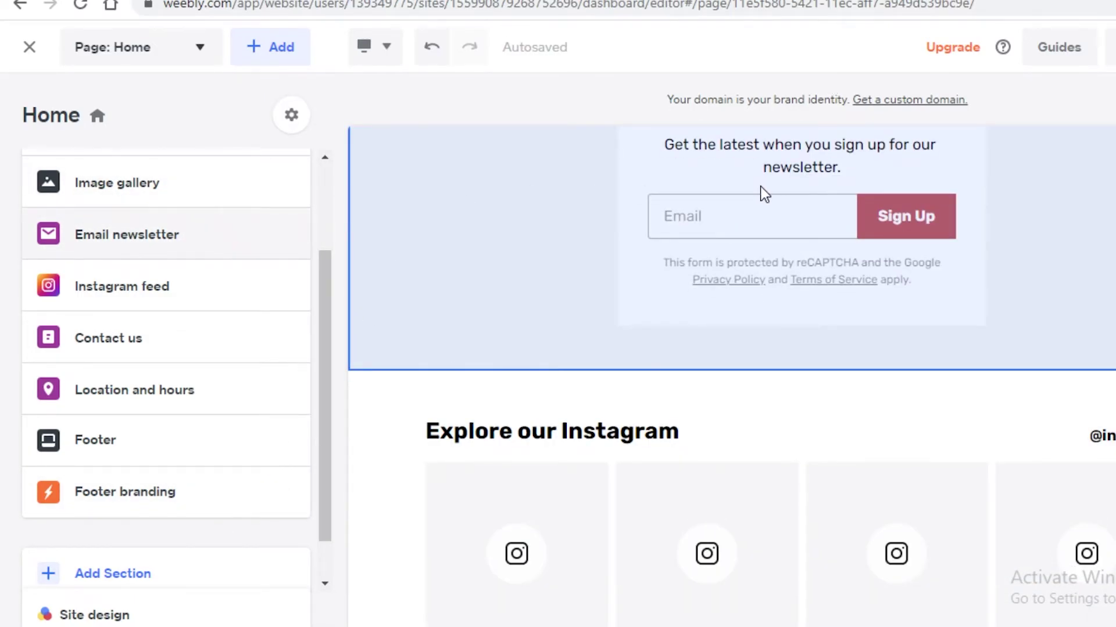
Add a text section with the default single-column layout to the home page.
scroll(361, 347, "up", 5)
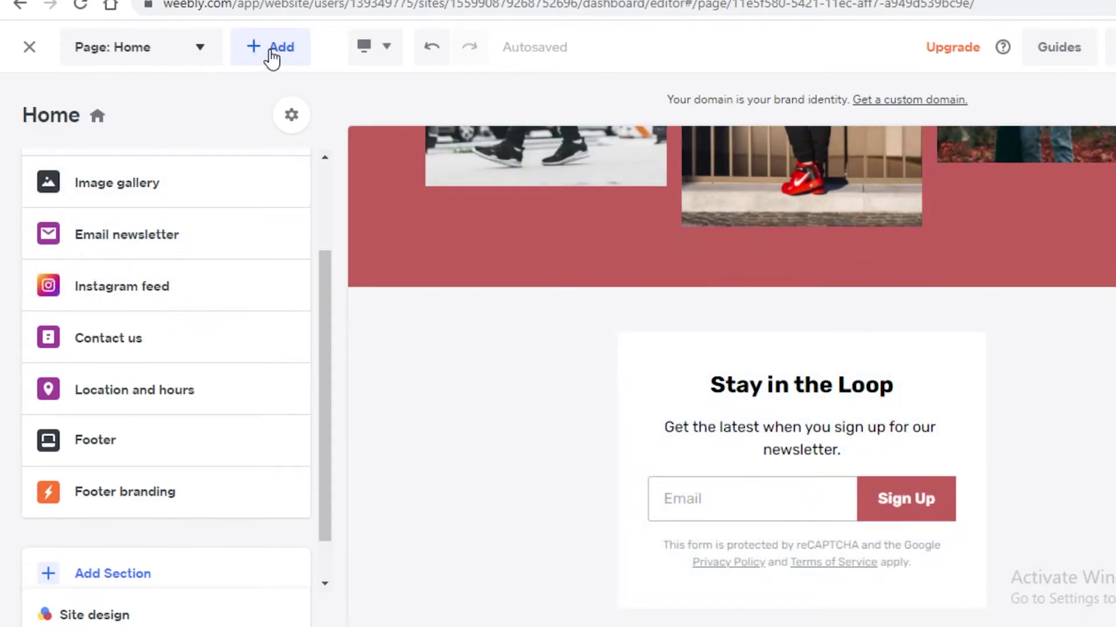
left_click(271, 58)
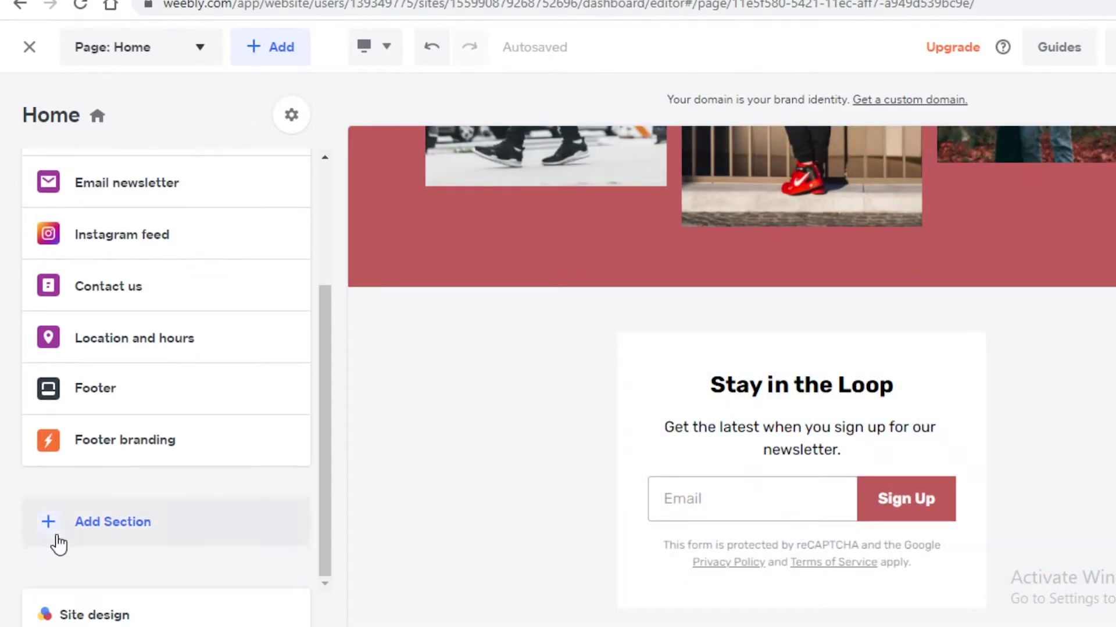
scroll(208, 247, "down", 6)
scroll(208, 248, "up", 2)
left_click(219, 244)
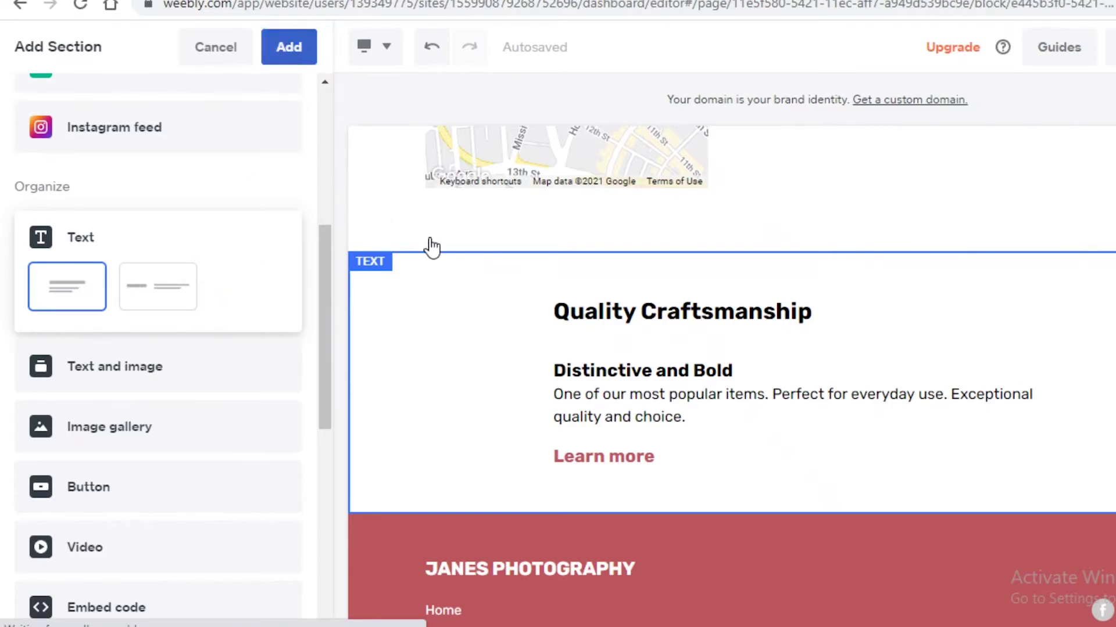
Move the new text section up the home page until it sits directly below the image gallery.
left_click(222, 51)
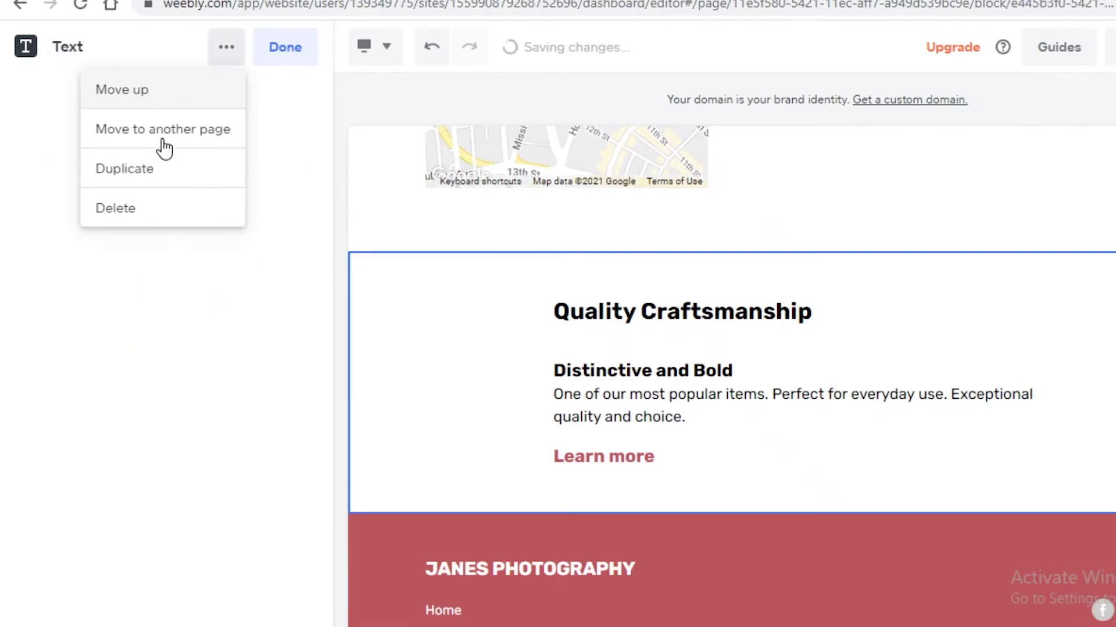
left_click(170, 94)
left_click(213, 87)
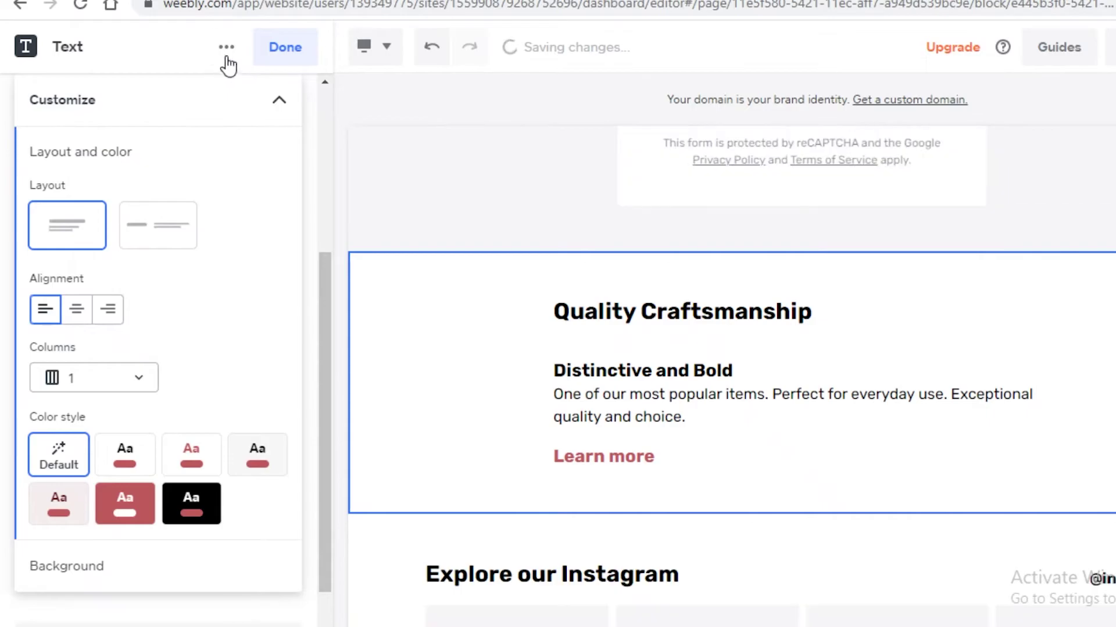
left_click(227, 48)
left_click(204, 98)
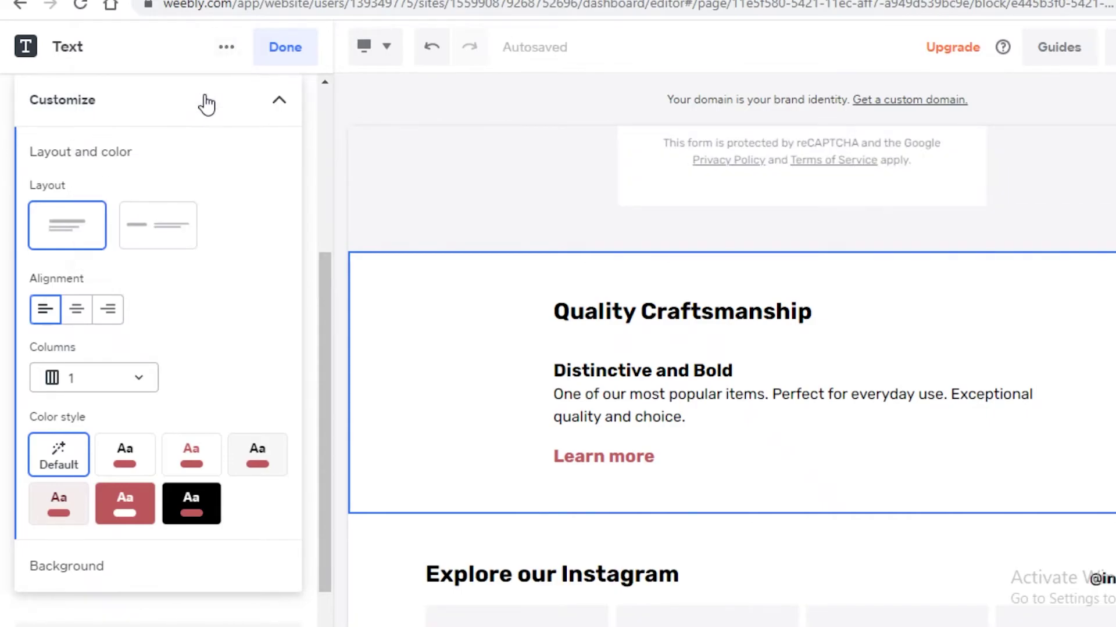
Replace the text section's title with "THIS IS MY PASSION".
left_click(679, 411)
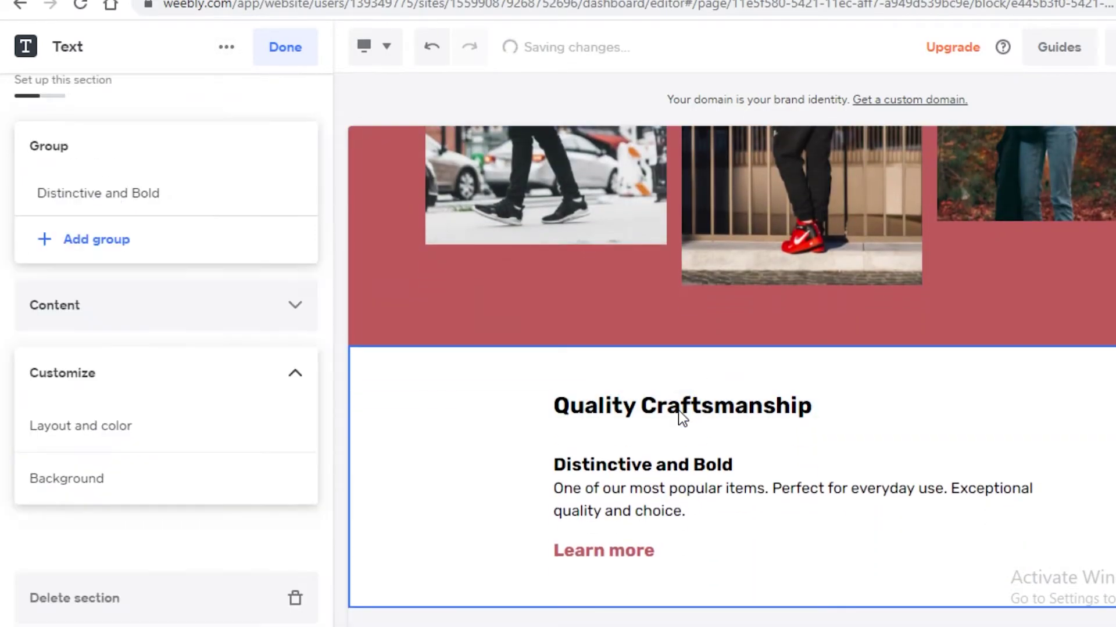
key("ctrl+a")
type("THID I")
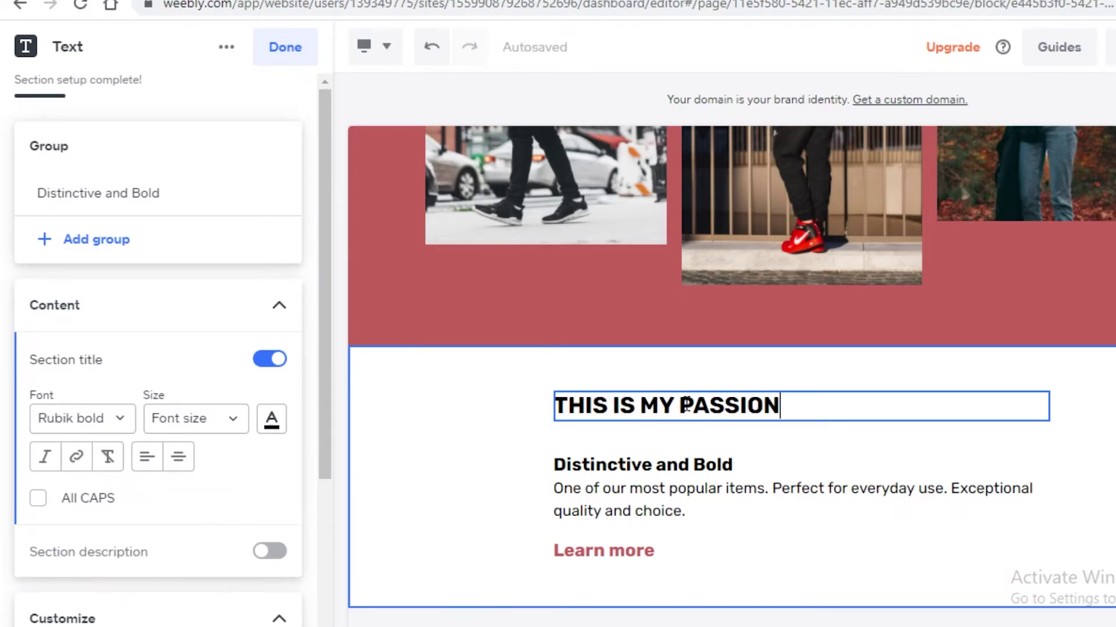
left_click(802, 494)
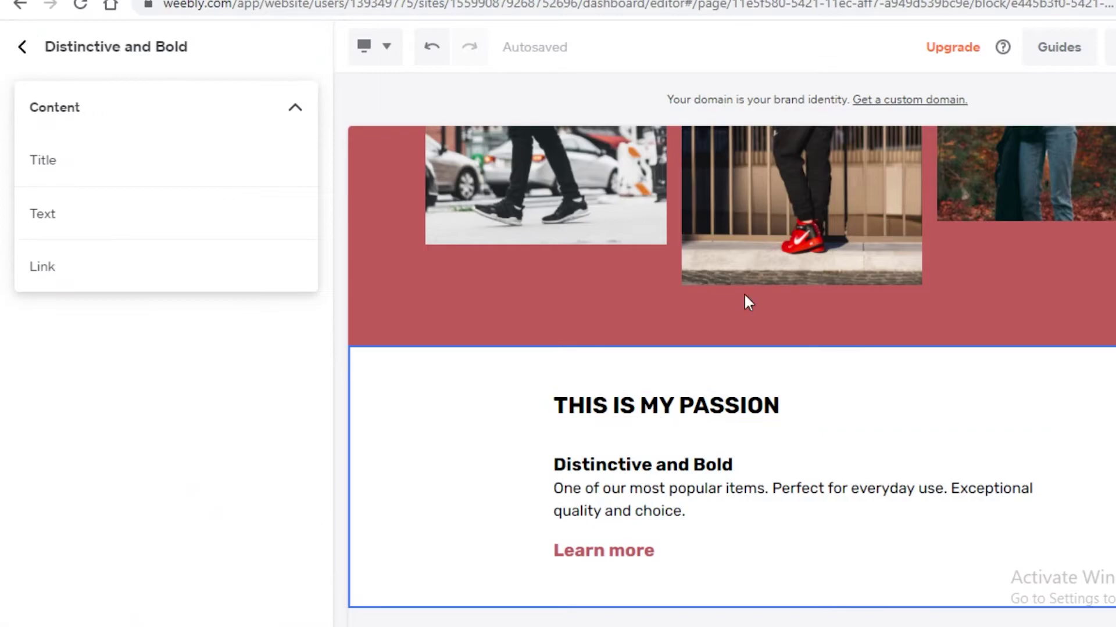
Delete the email newsletter section from the home page.
scroll(626, 410, "down", 6)
scroll(745, 327, "up", 5)
scroll(1108, 373, "down", 4)
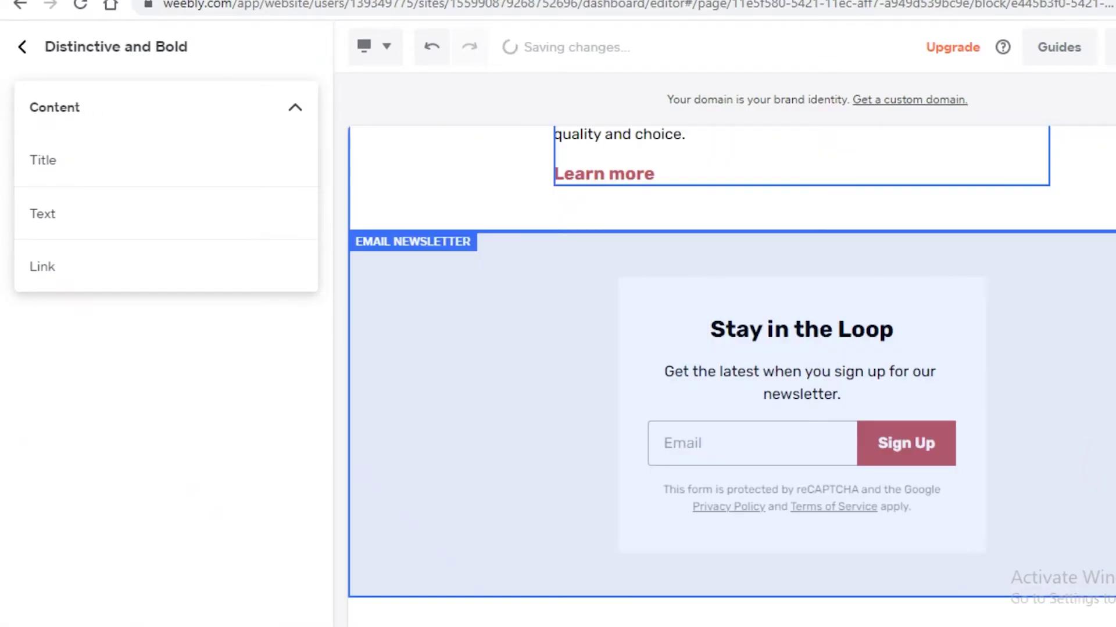
left_click(1088, 314)
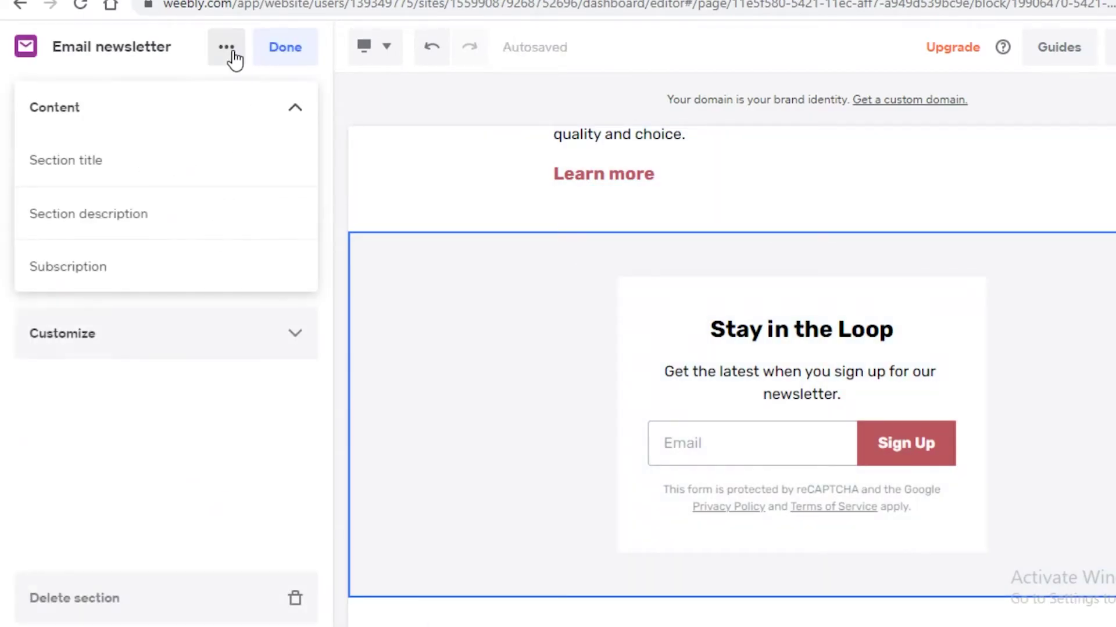
left_click(226, 48)
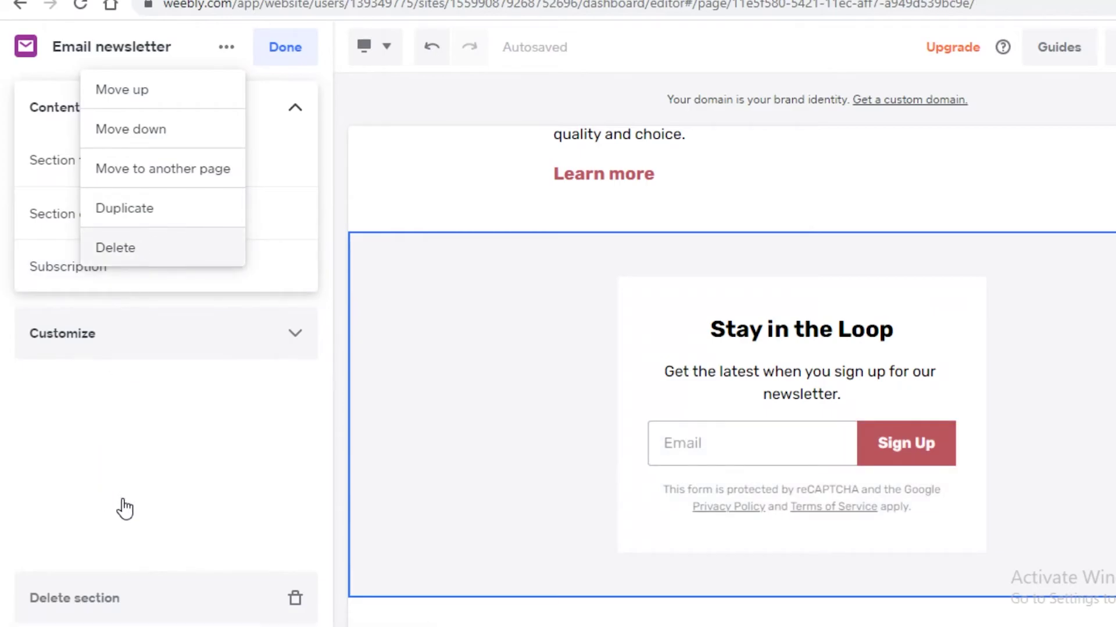
left_click(125, 248)
Review the home page's remaining sections from the Instagram feed back up to the header.
scroll(840, 402, "down", 2)
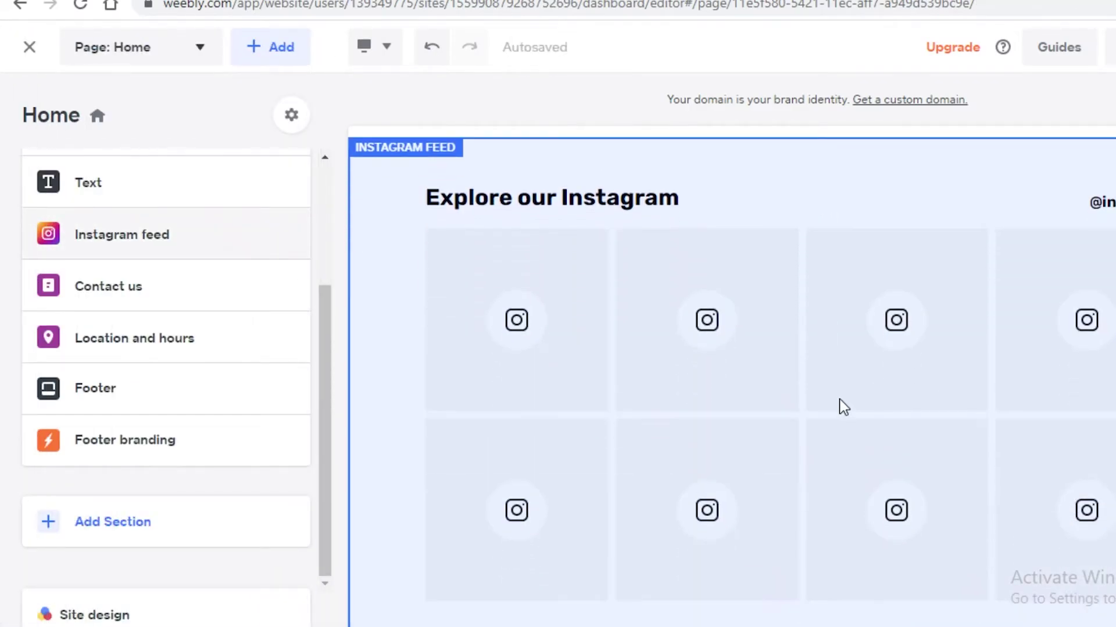
scroll(841, 396, "down", 5)
scroll(840, 390, "up", 20)
scroll(581, 233, "down", 10)
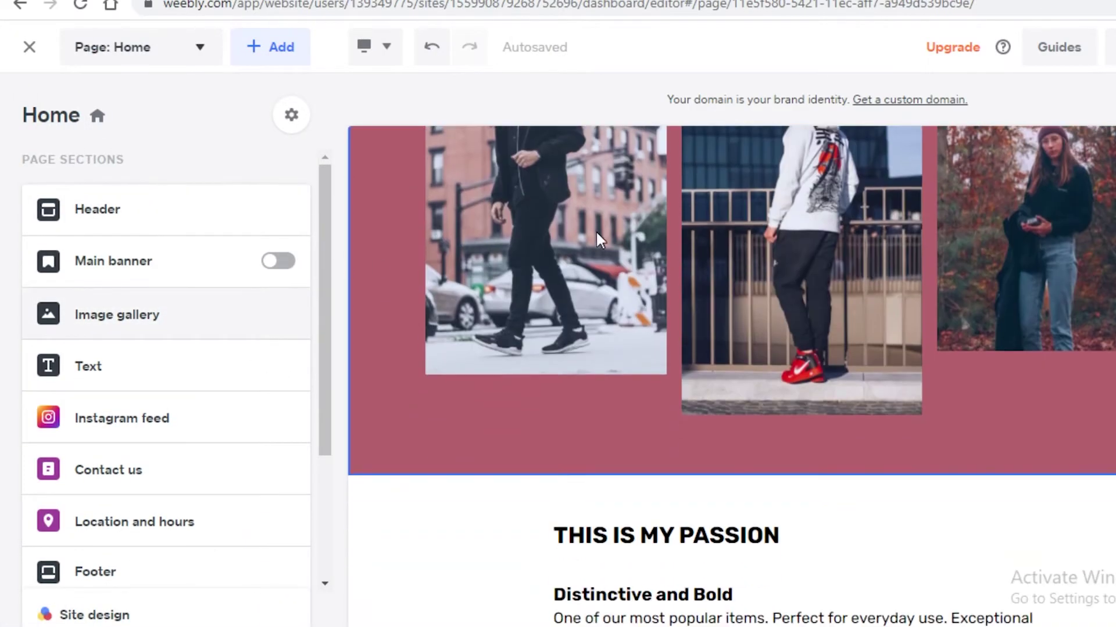
scroll(561, 387, "down", 10)
scroll(535, 407, "up", 9)
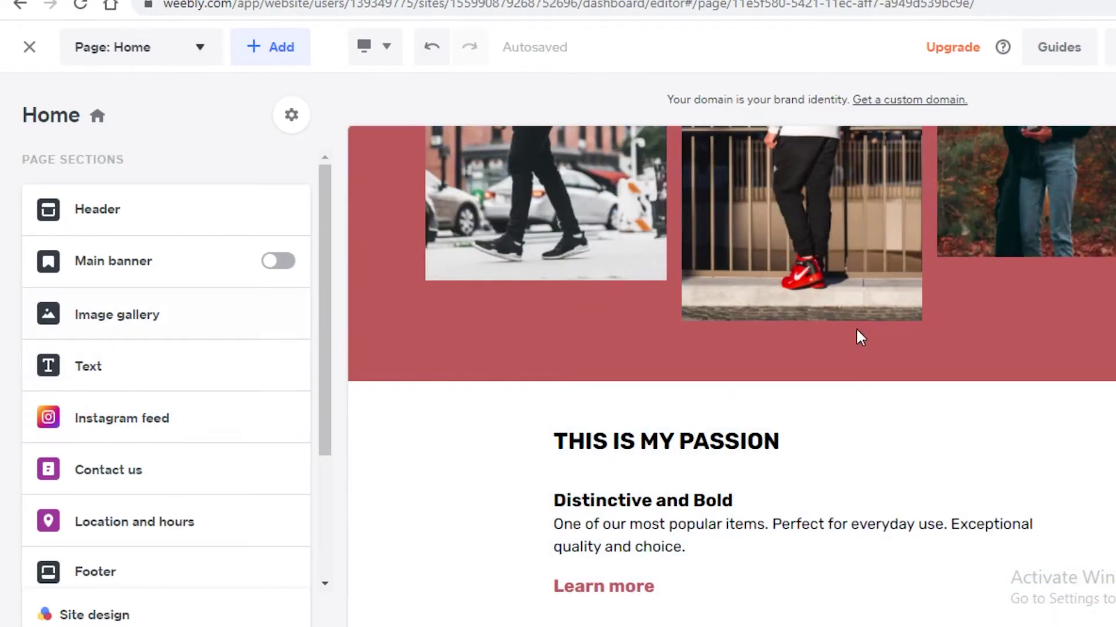
scroll(940, 300, "up", 5)
scroll(438, 219, "up", 2)
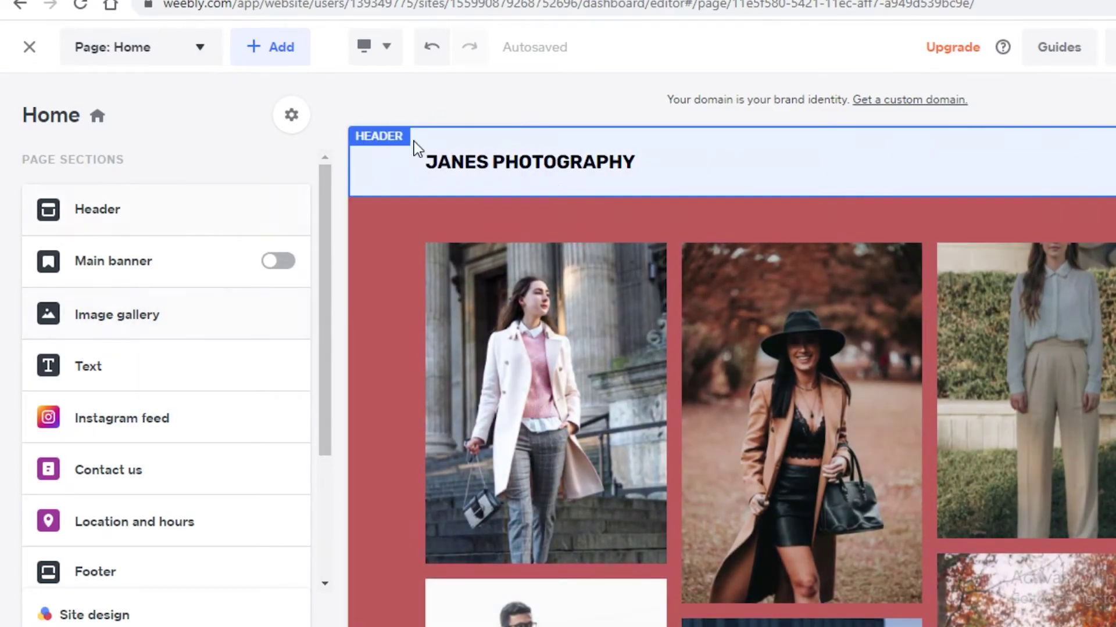
Add a blank page named "MY WORK" to the site and include it in the navigation.
left_click(249, 57)
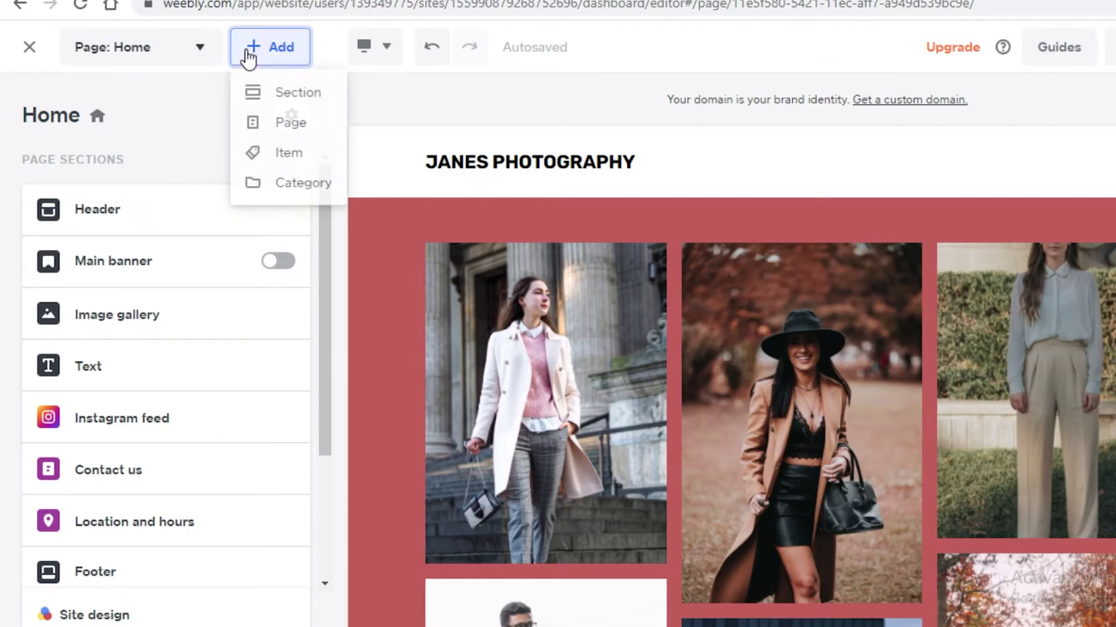
left_click(251, 133)
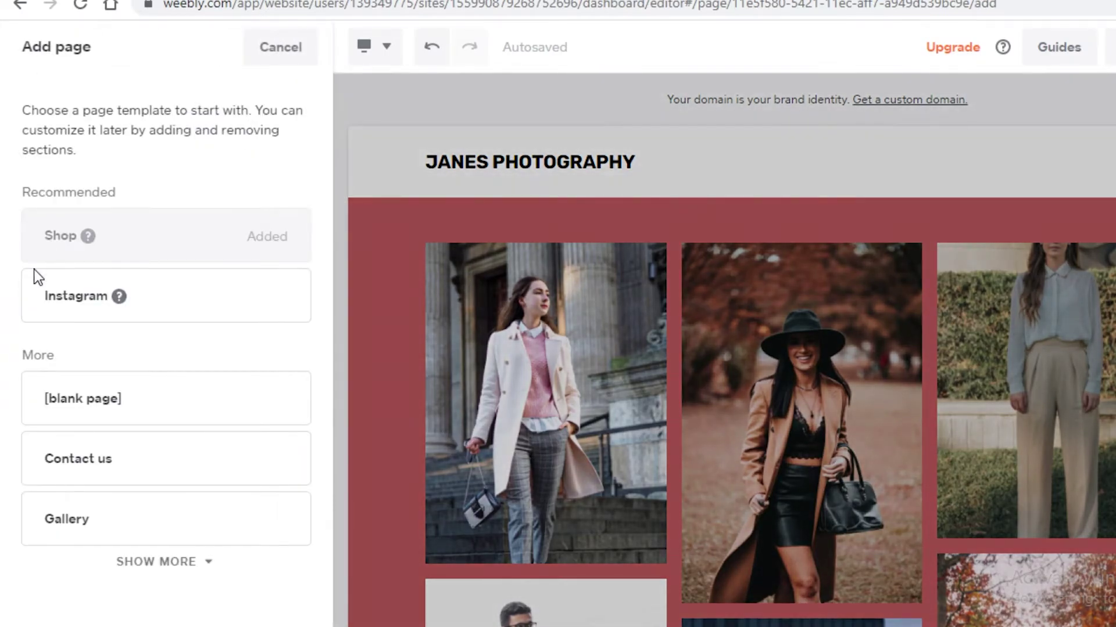
left_click(138, 406)
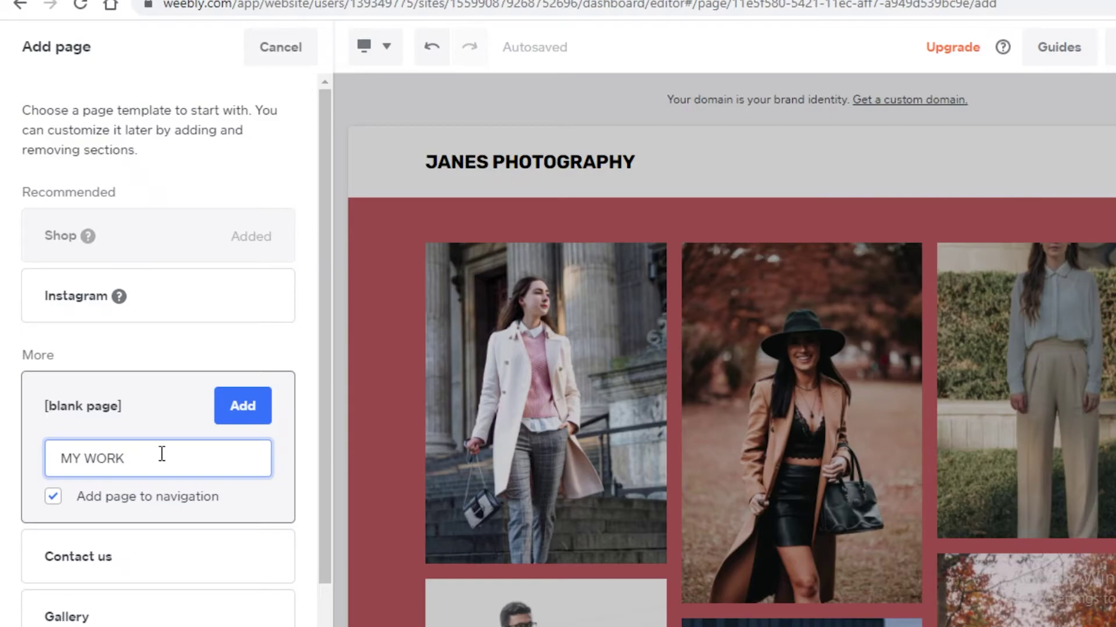
left_click(250, 396)
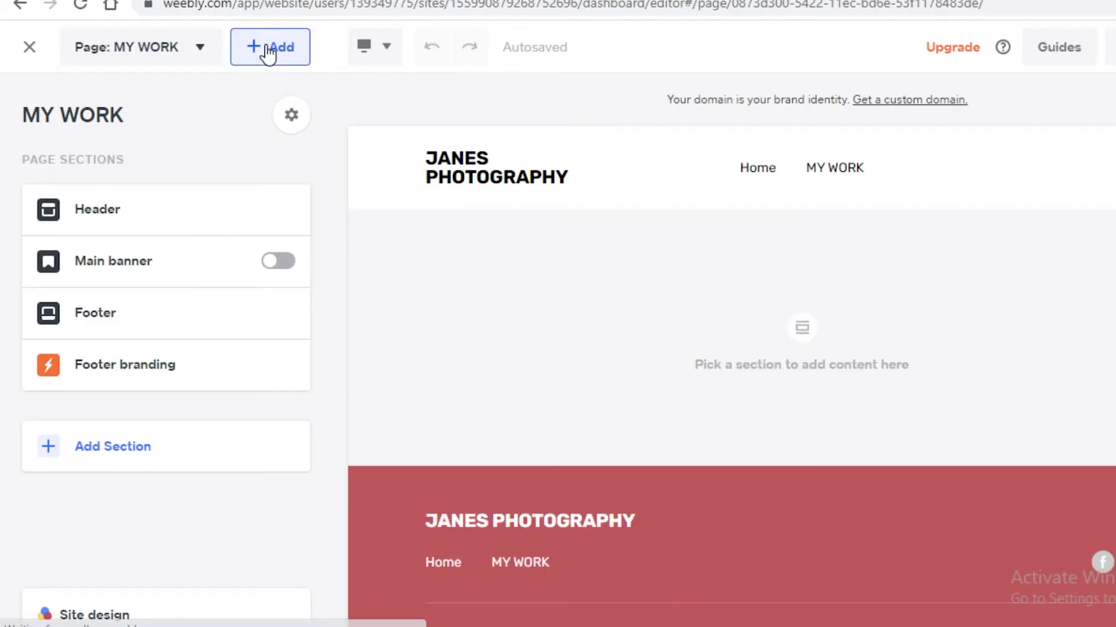
Look over the new MY WORK page from its header to its footer.
left_click(267, 50)
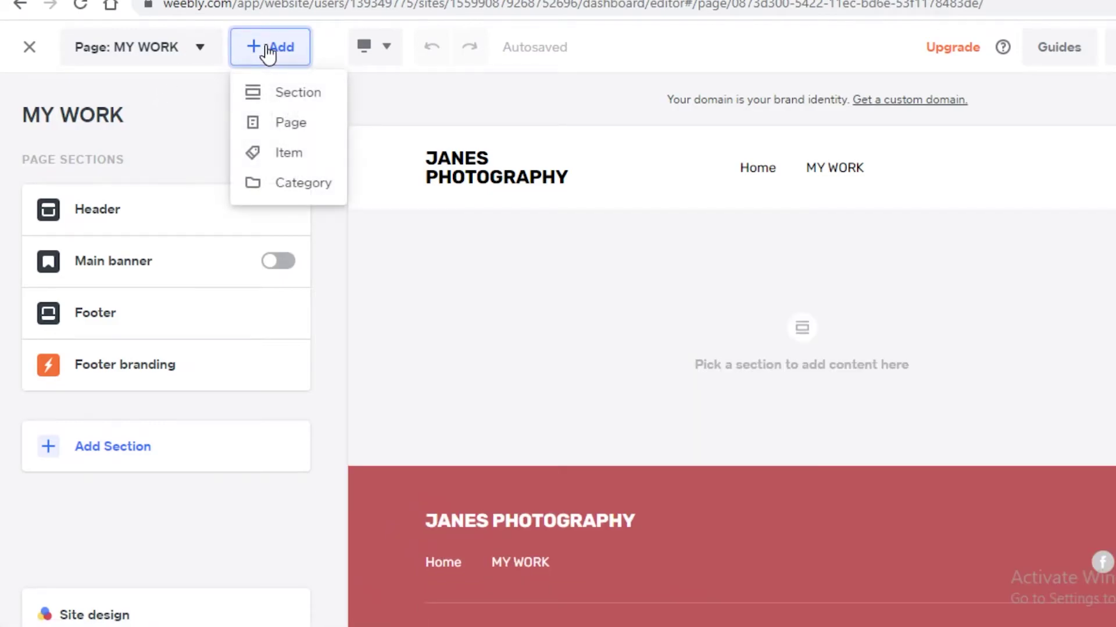
scroll(502, 309, "down", 5)
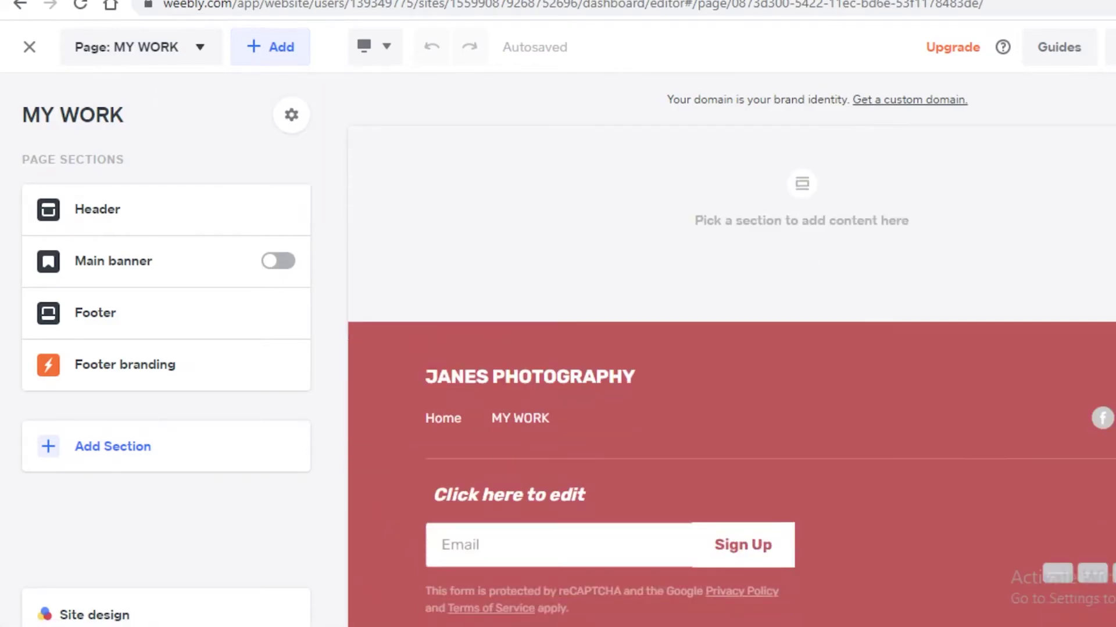
scroll(422, 308, "up", 5)
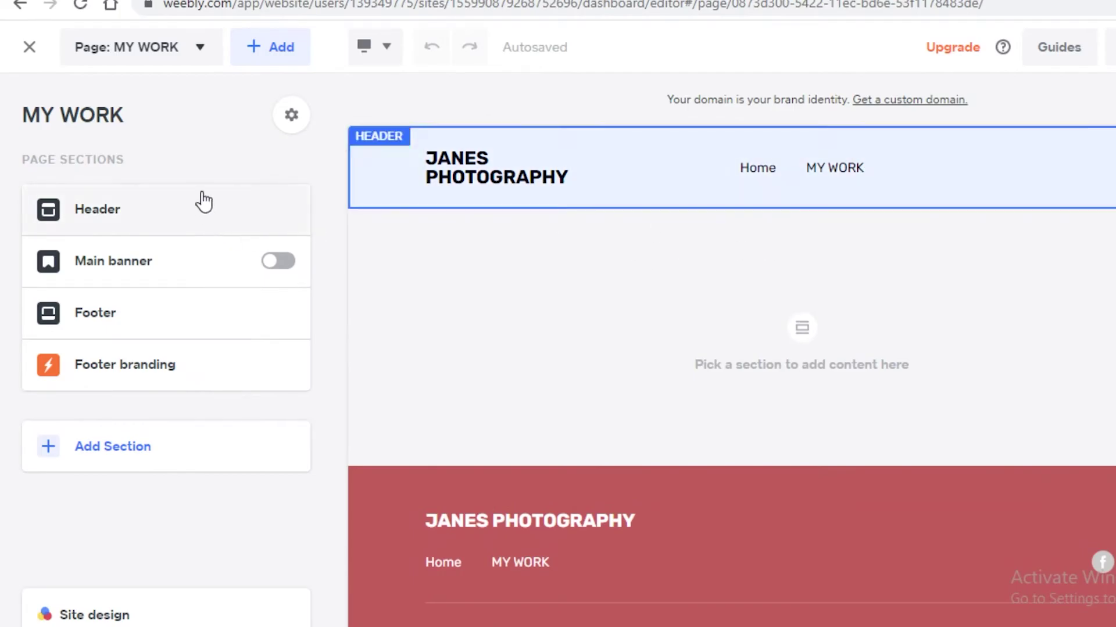
Switch back to the Home page and review its sections down to the footer.
left_click(148, 53)
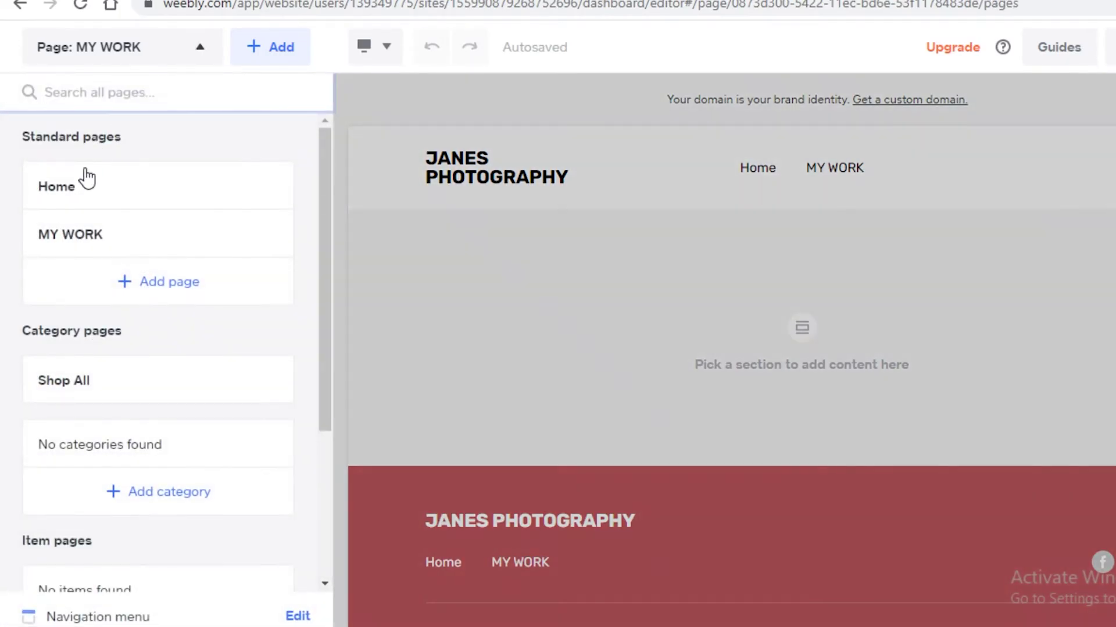
left_click(81, 188)
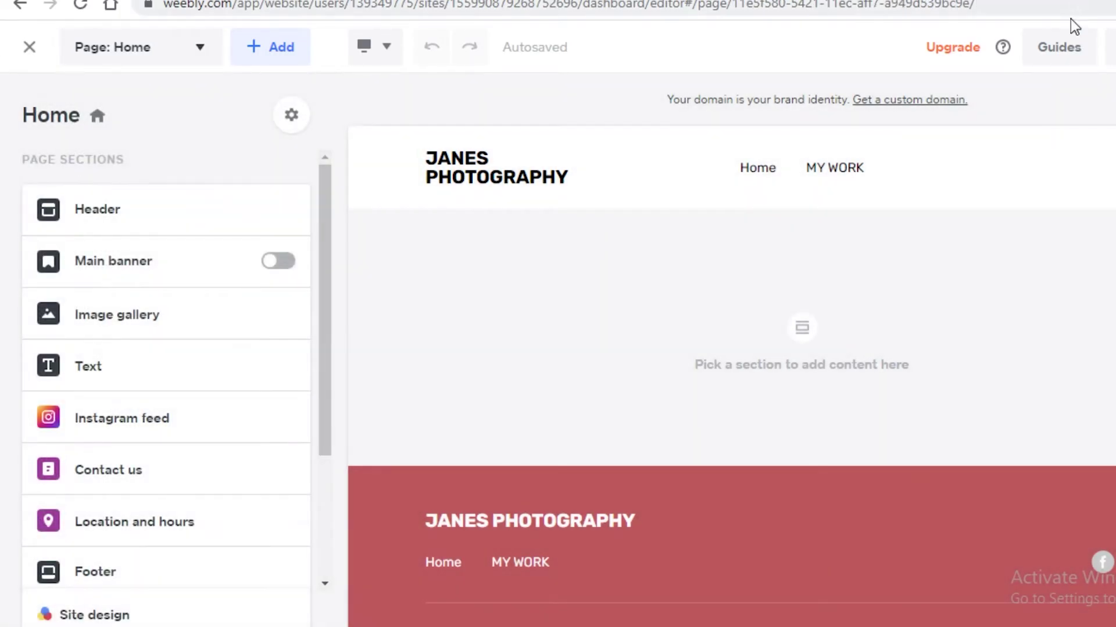
scroll(802, 440, "down", 15)
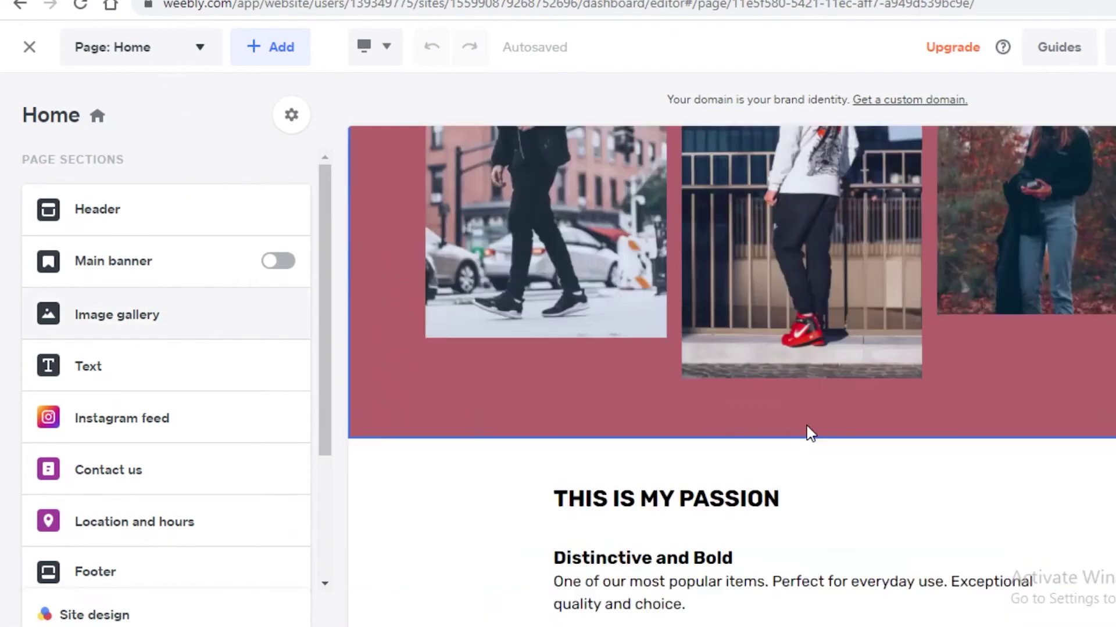
scroll(581, 303, "down", 10)
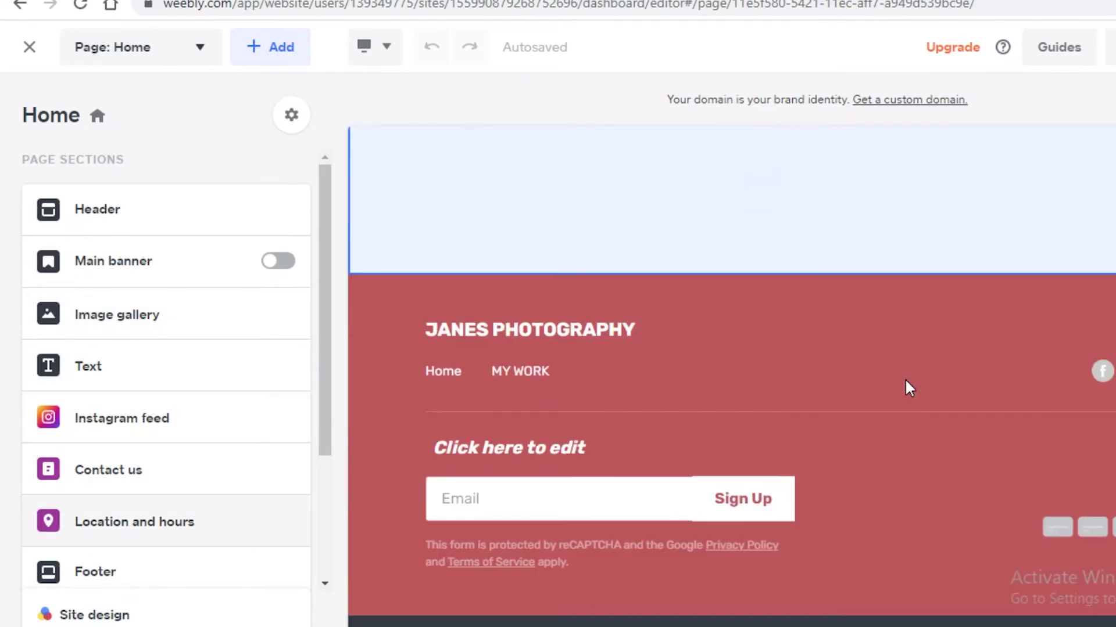
scroll(831, 381, "up", 4)
scroll(780, 387, "up", 20)
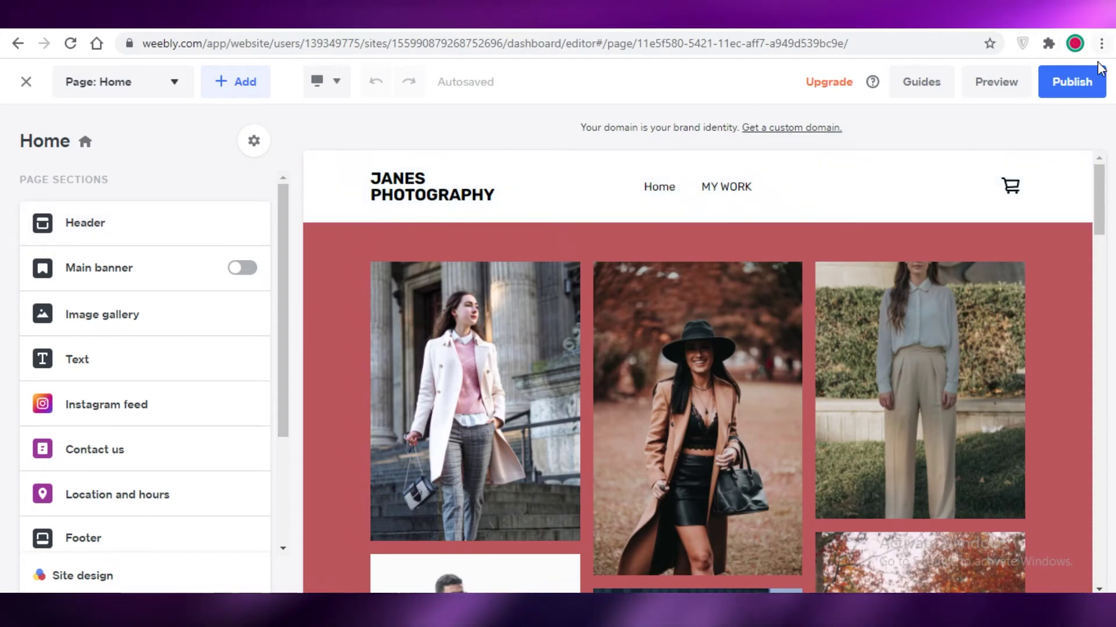
Publish the site and open its published address to review the live home page.
left_click(1071, 93)
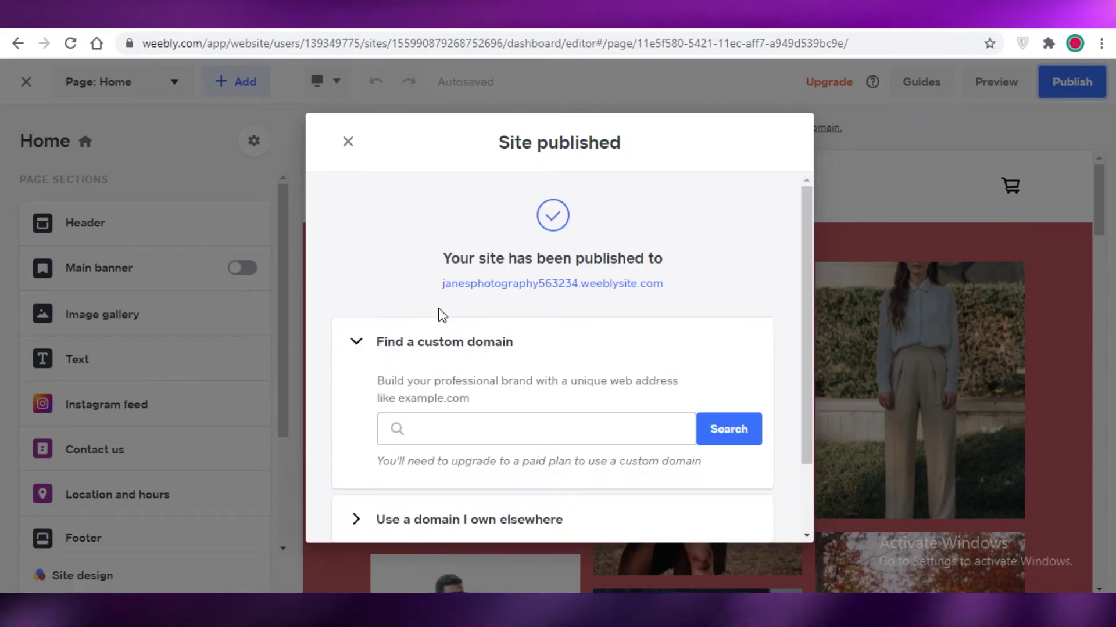
left_click(472, 285)
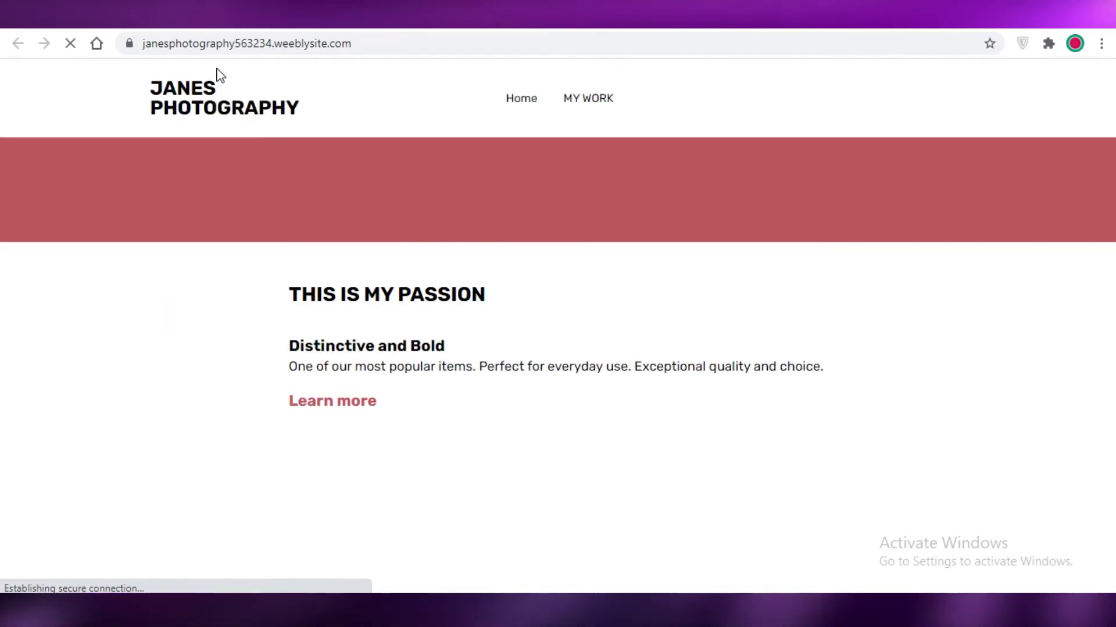
scroll(50, 396, "down", 10)
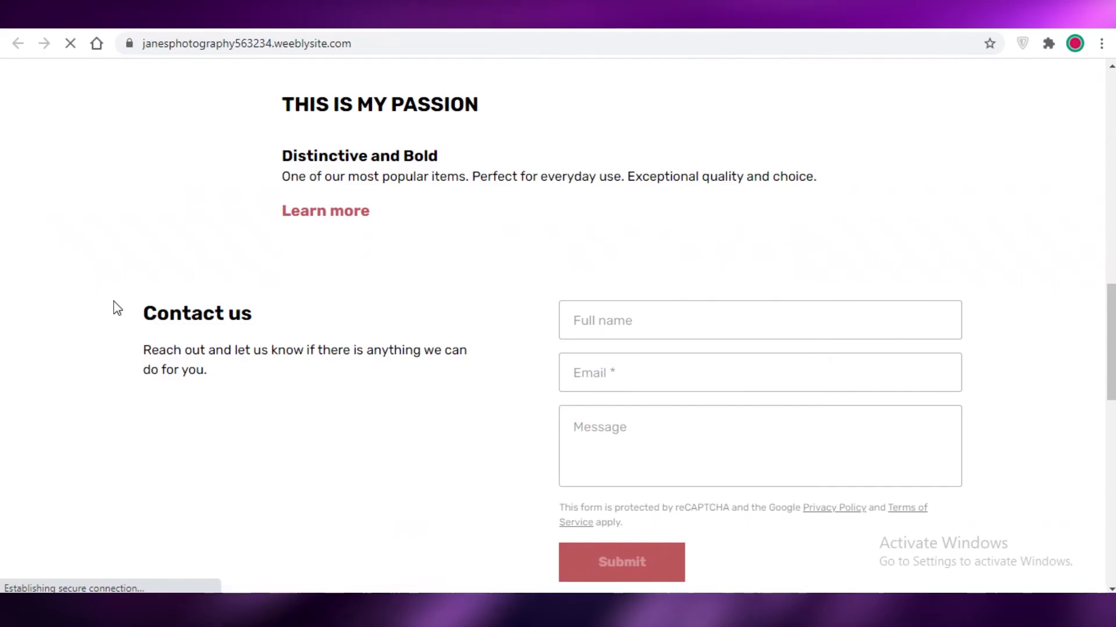
scroll(111, 299, "up", 12)
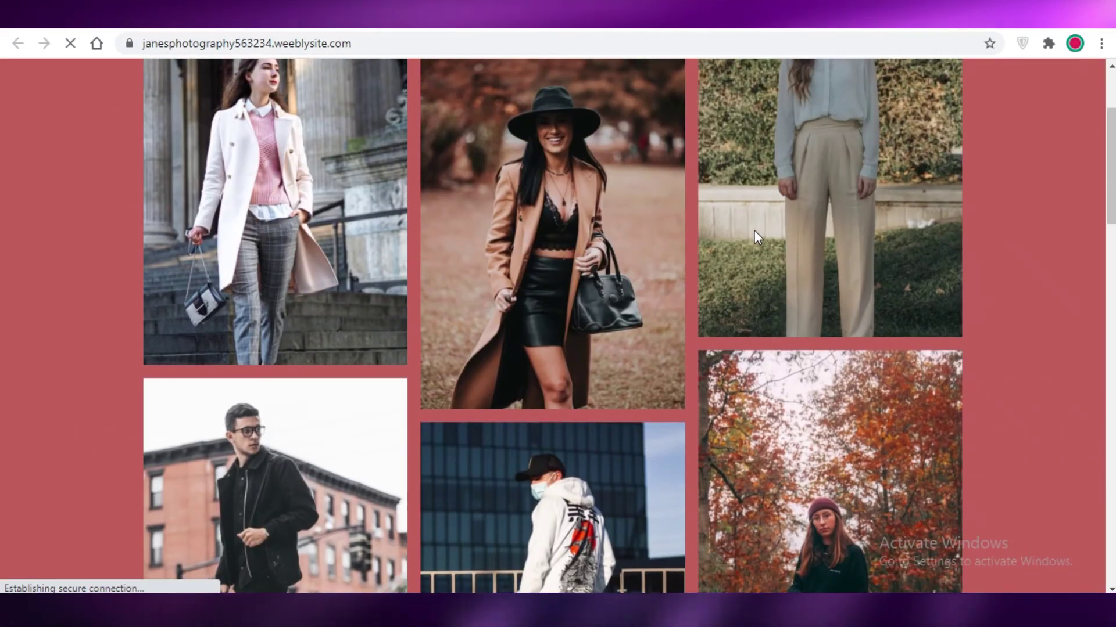